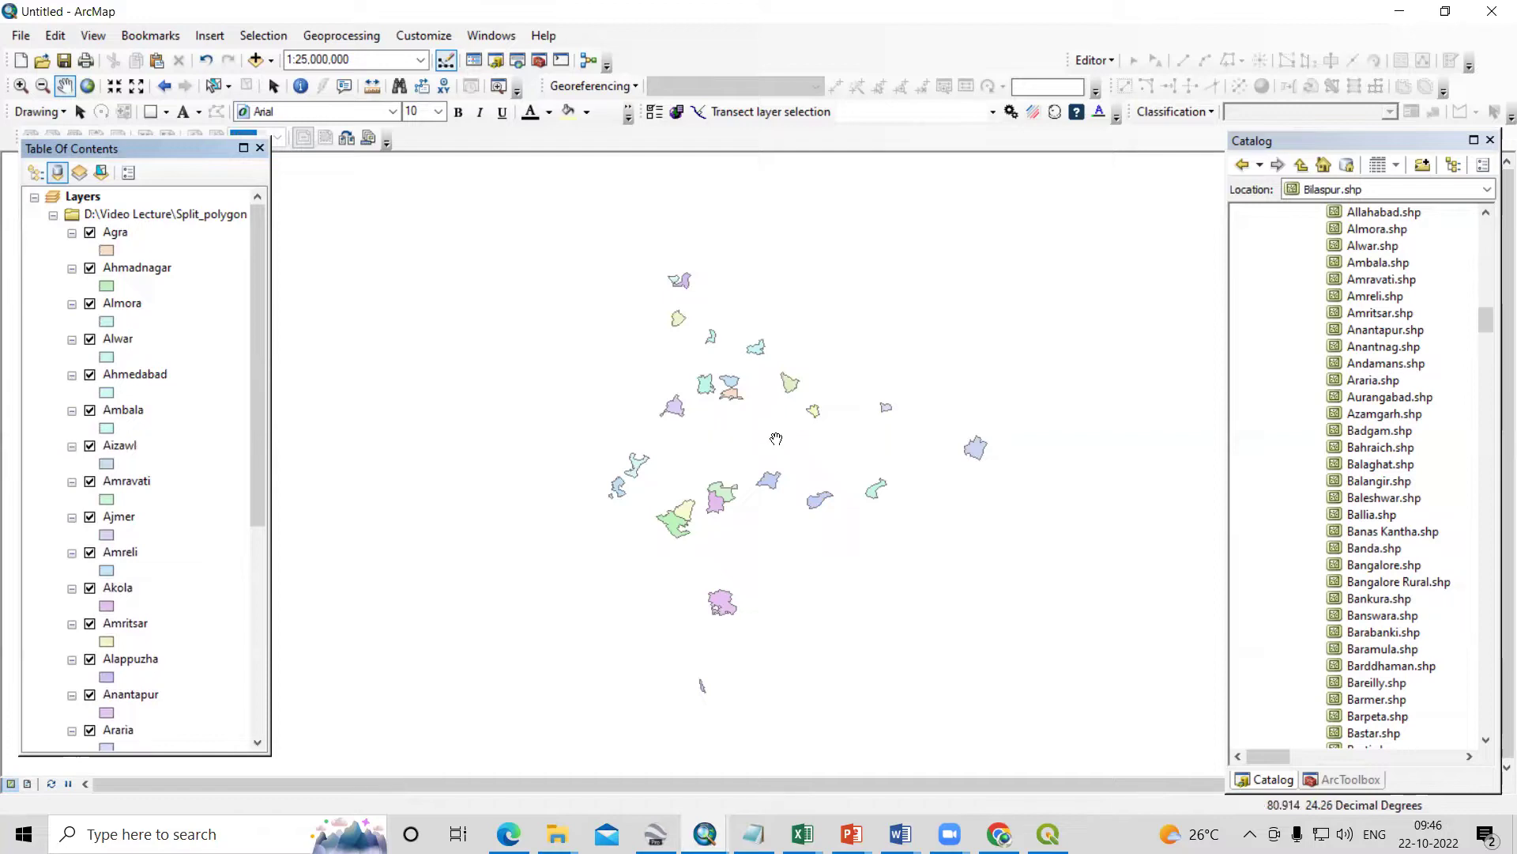
Pan and zoom the district map, then start a new Blank Map document with no layers
left_click_drag(709, 432, 672, 414)
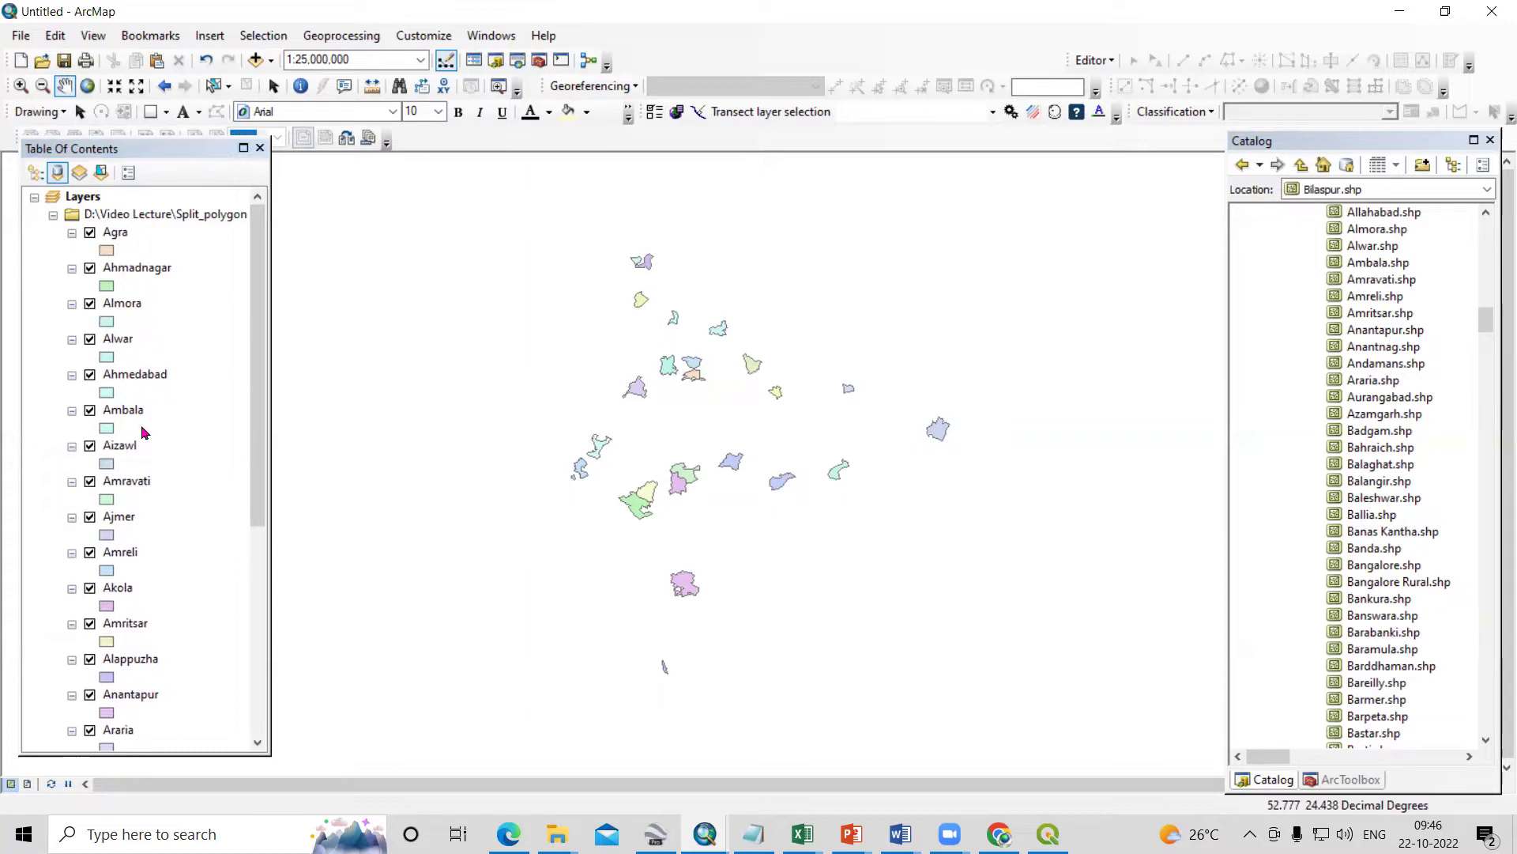
scroll(144, 432, "down", 4)
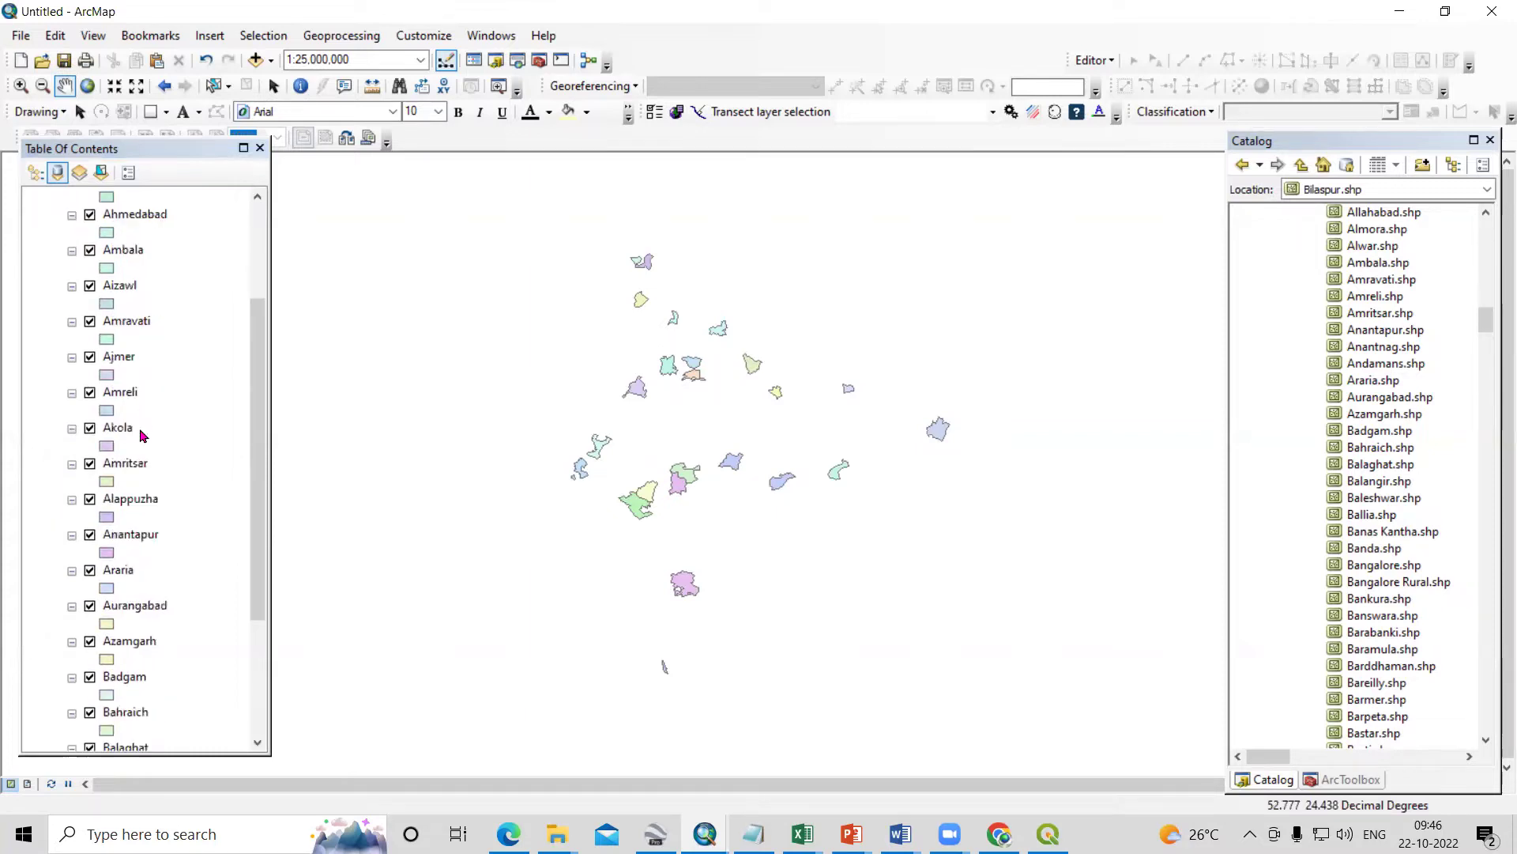
scroll(141, 440, "up", 4)
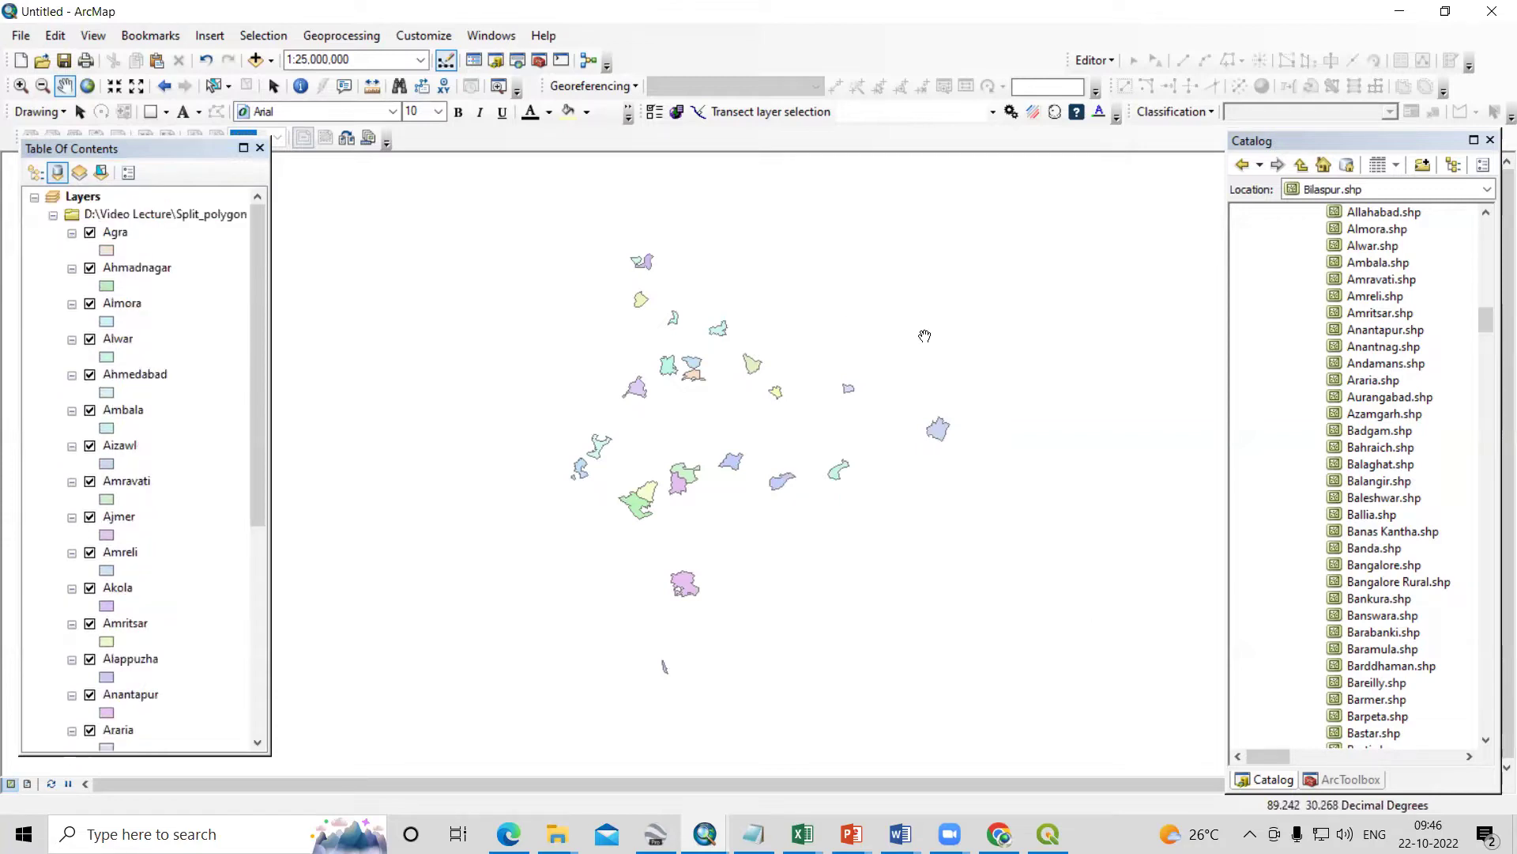
scroll(717, 489, "down", 1)
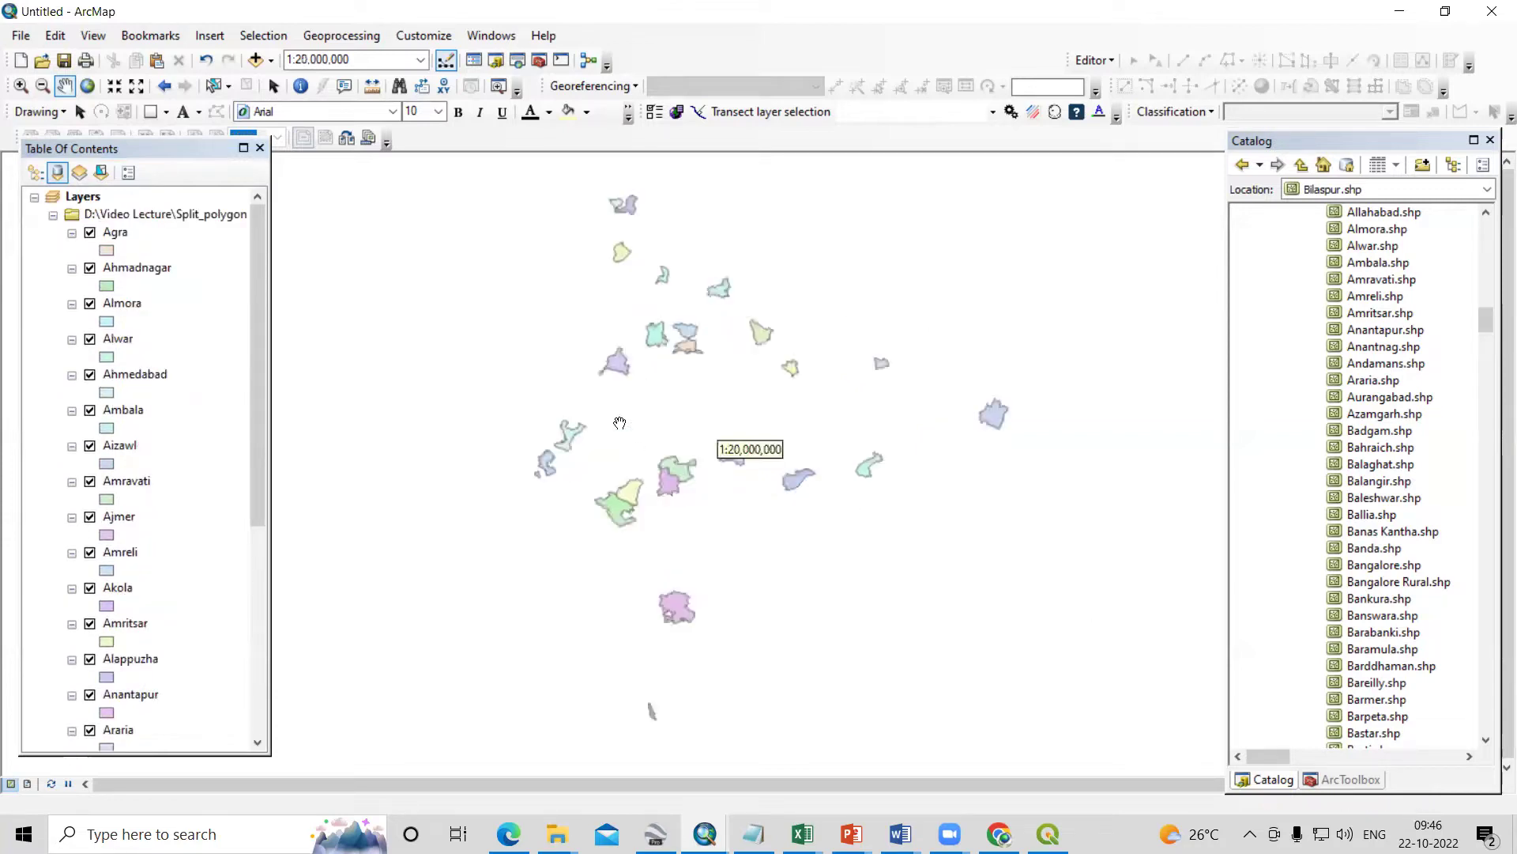
left_click(21, 60)
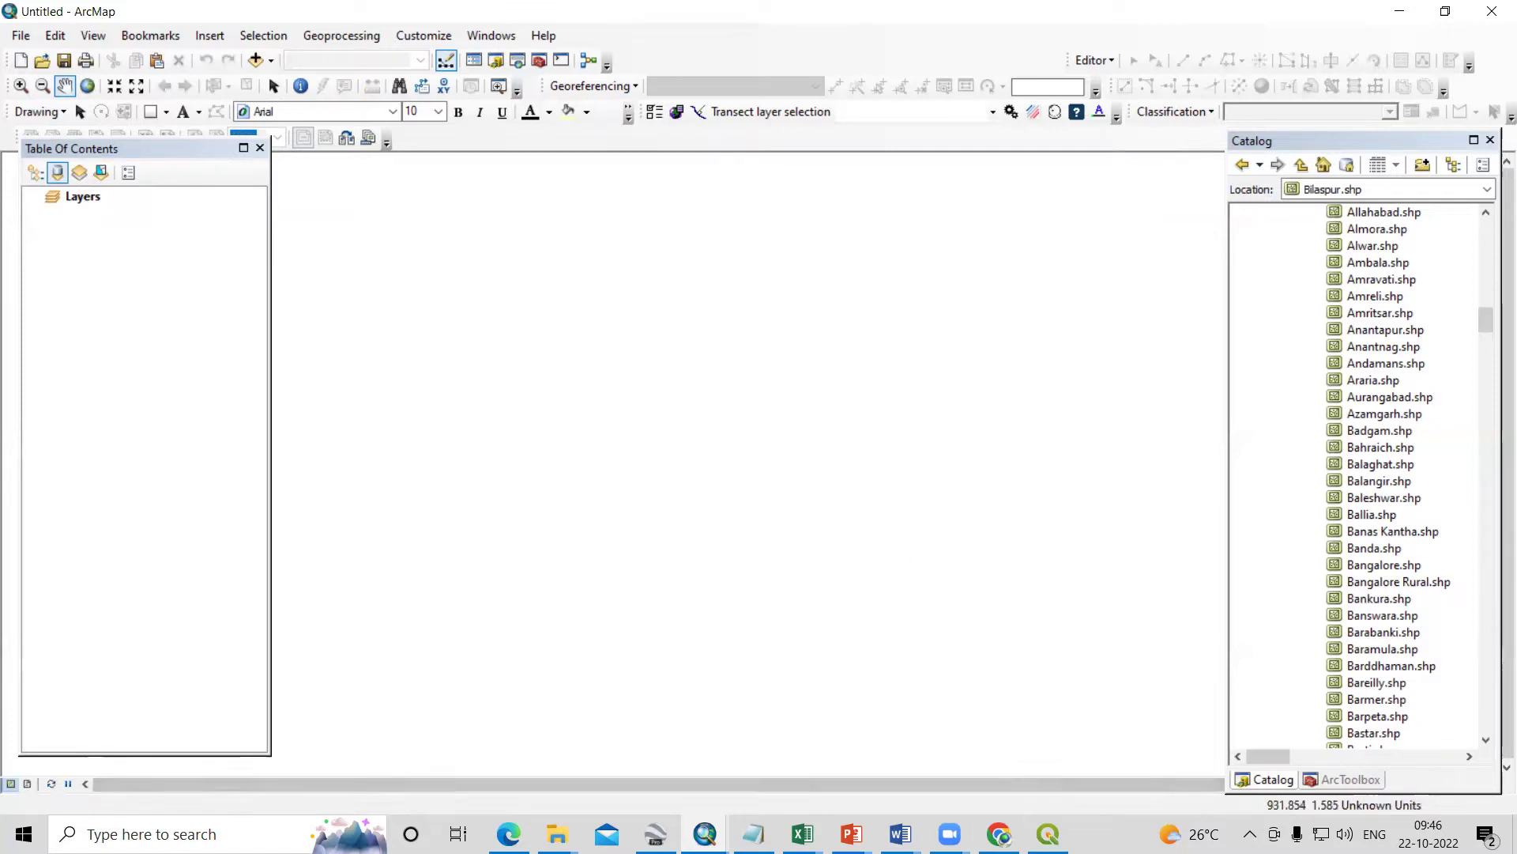
mouse_move(1001, 832)
left_click(948, 711)
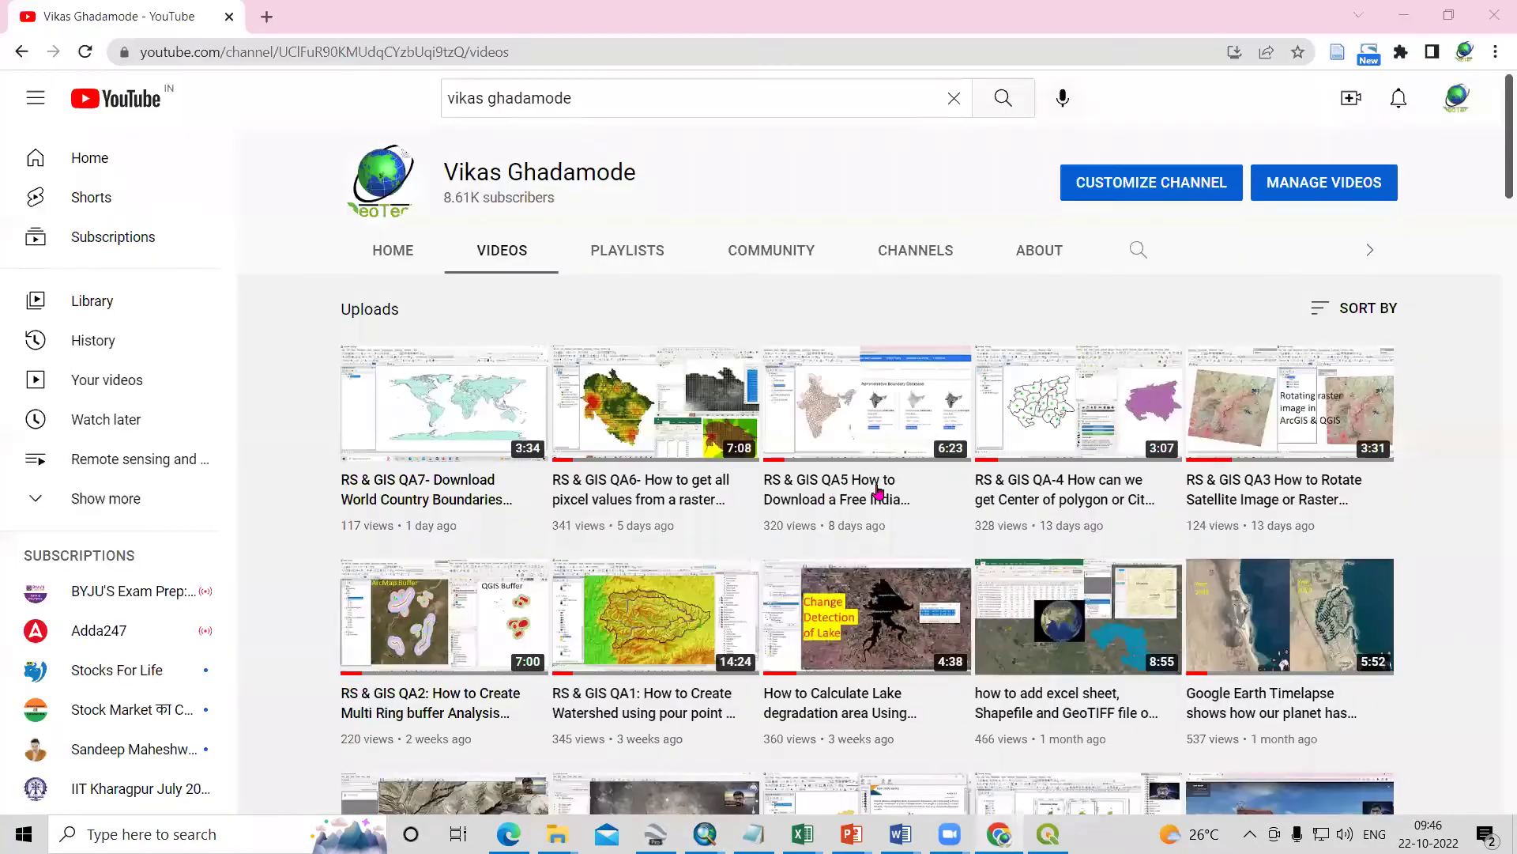
mouse_move(830, 524)
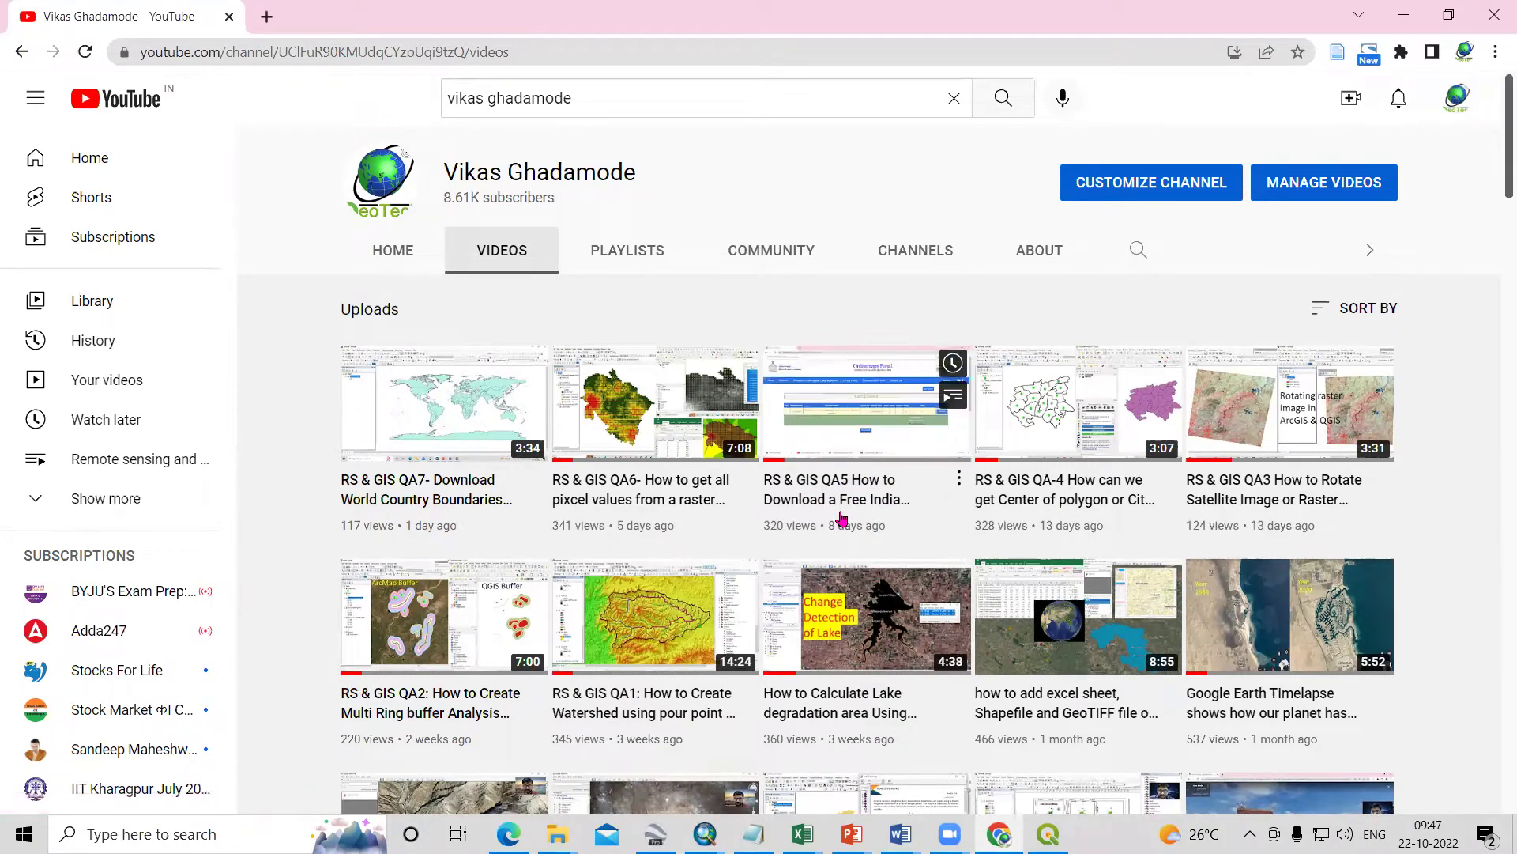
key("alt+Tab")
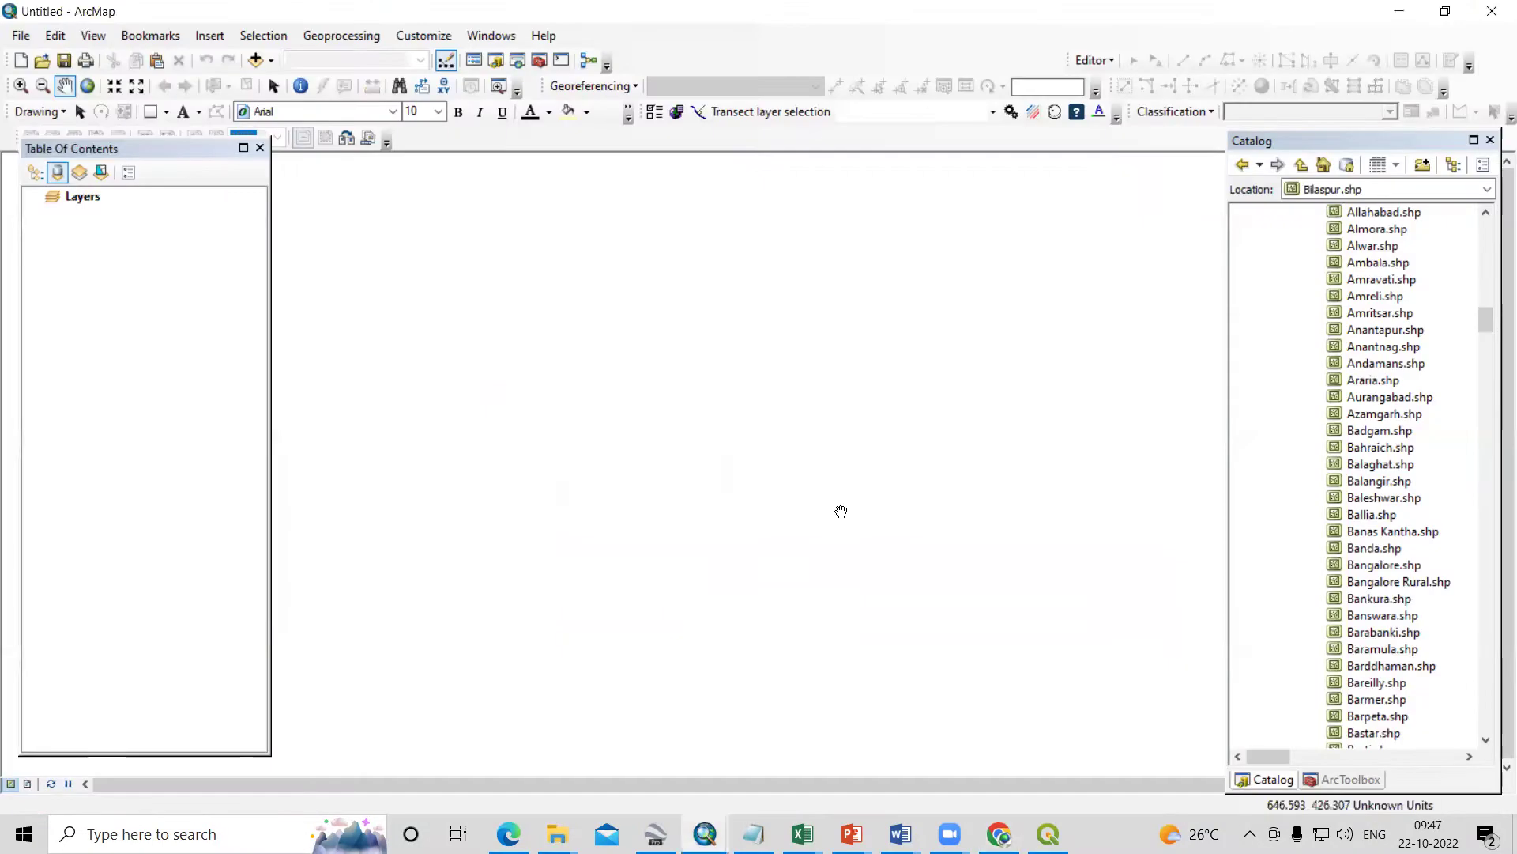
Add the district shapefiles from the Split_polygon folder to the blank map
scroll(1328, 474, "up", 8)
scroll(1334, 480, "down", 3)
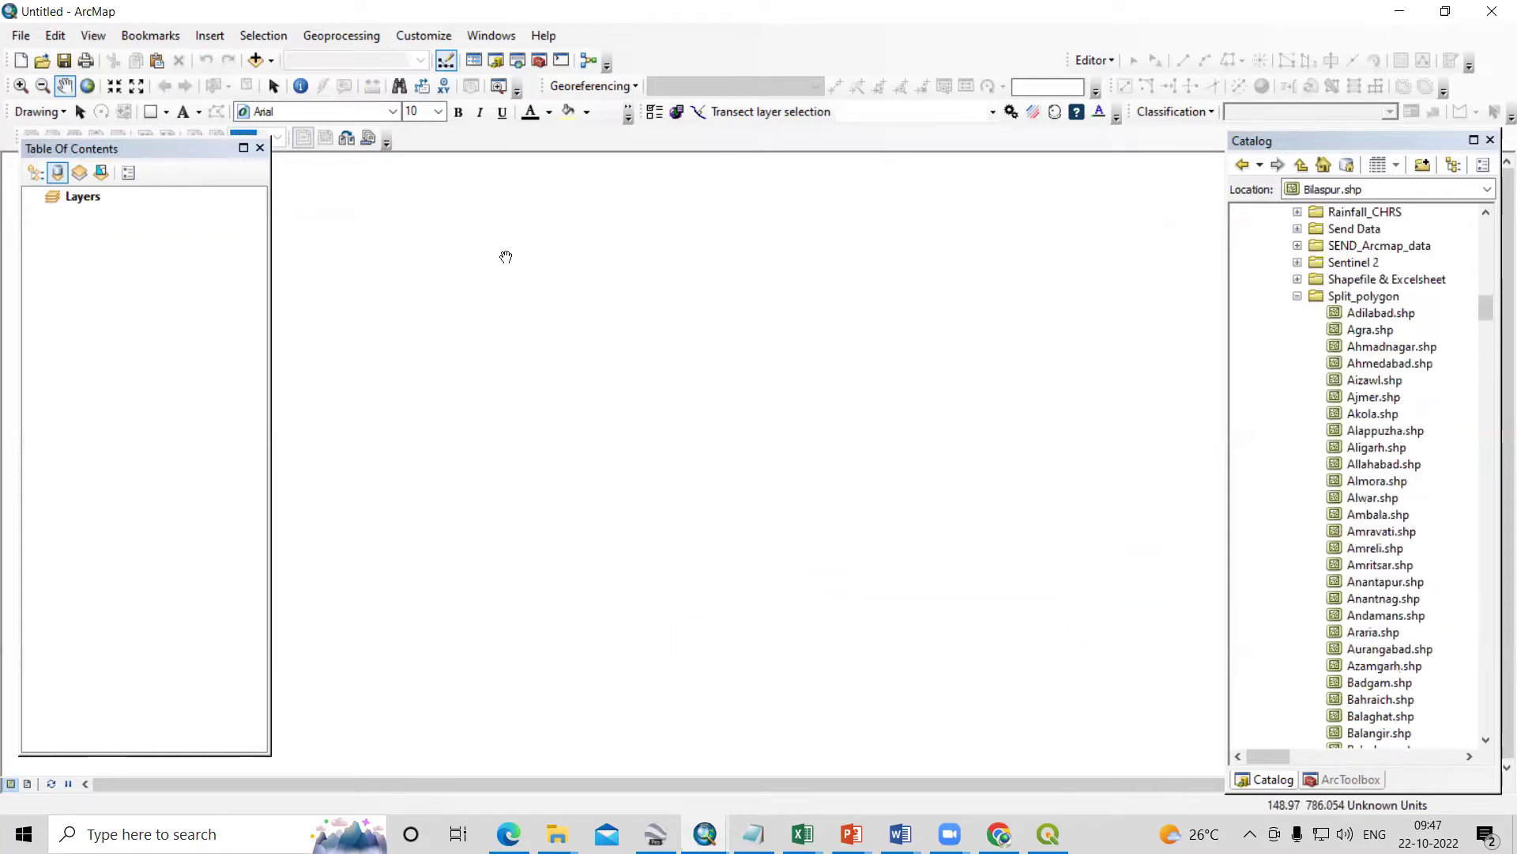
left_click(257, 61)
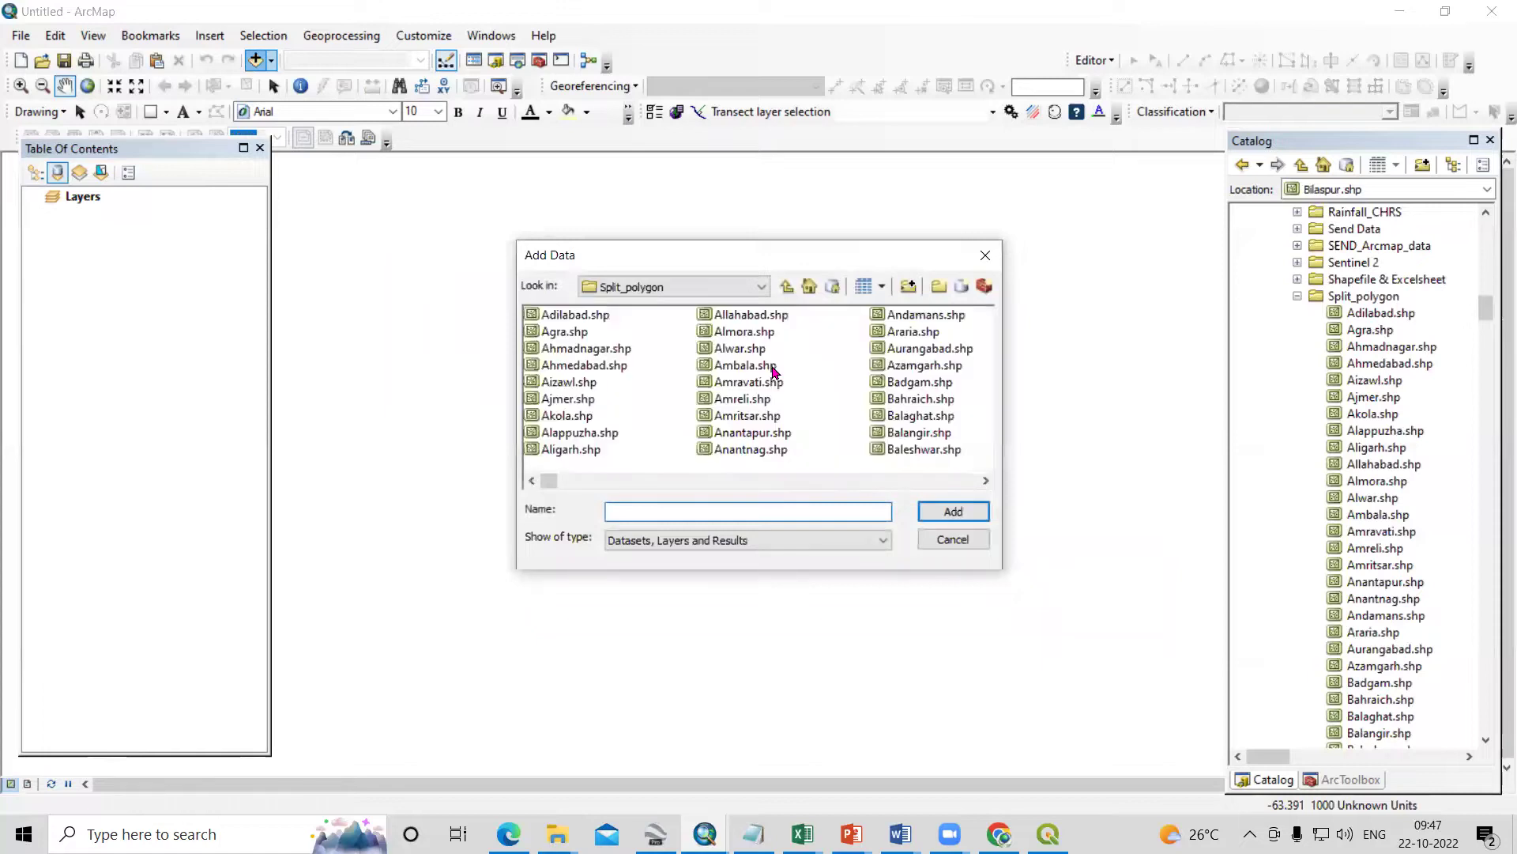
left_click_drag(652, 339, 978, 472)
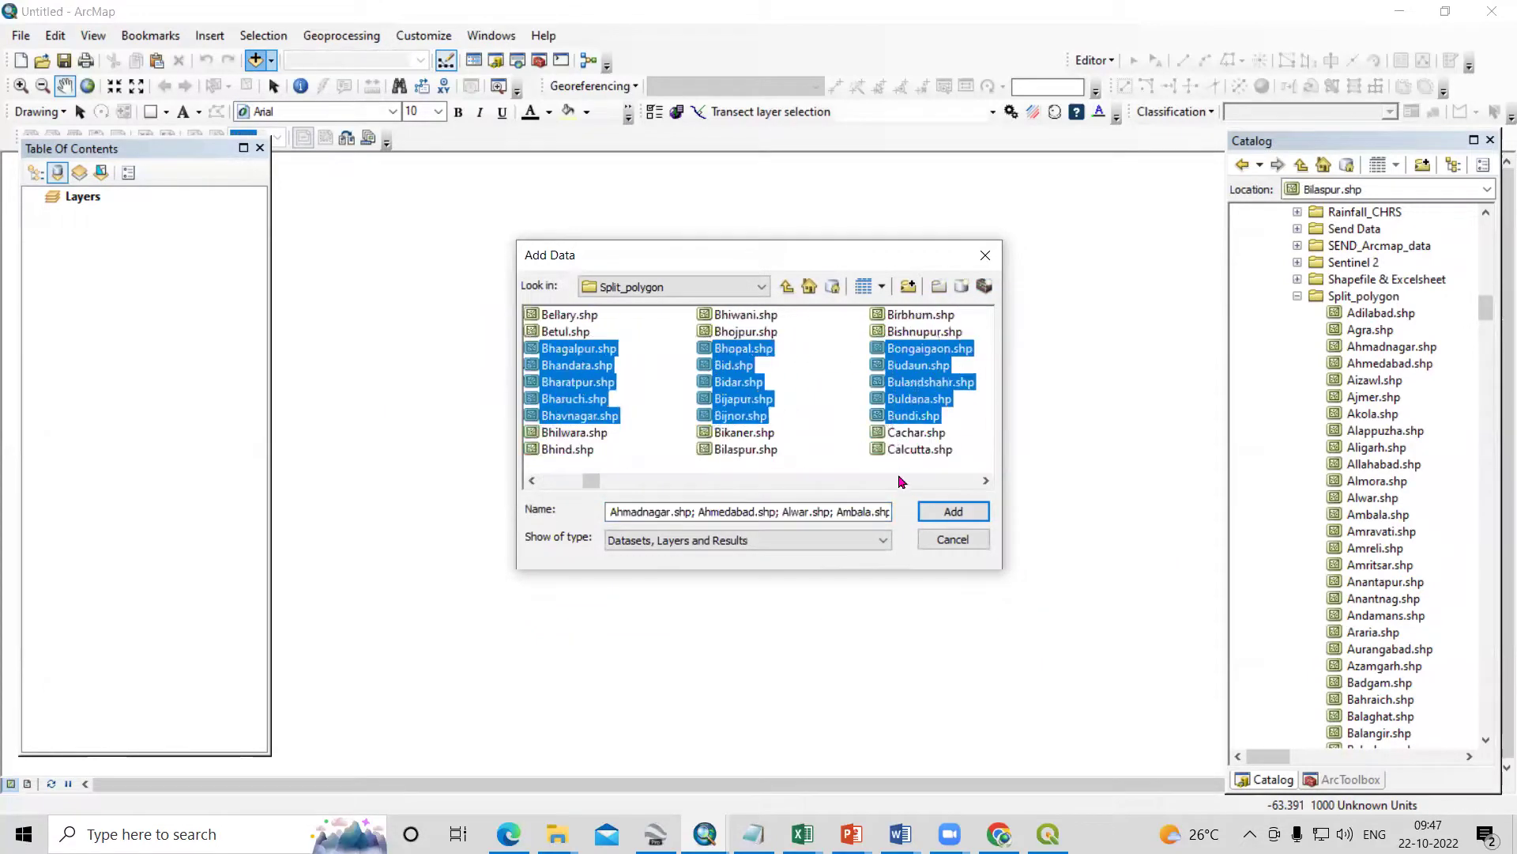
left_click(952, 511)
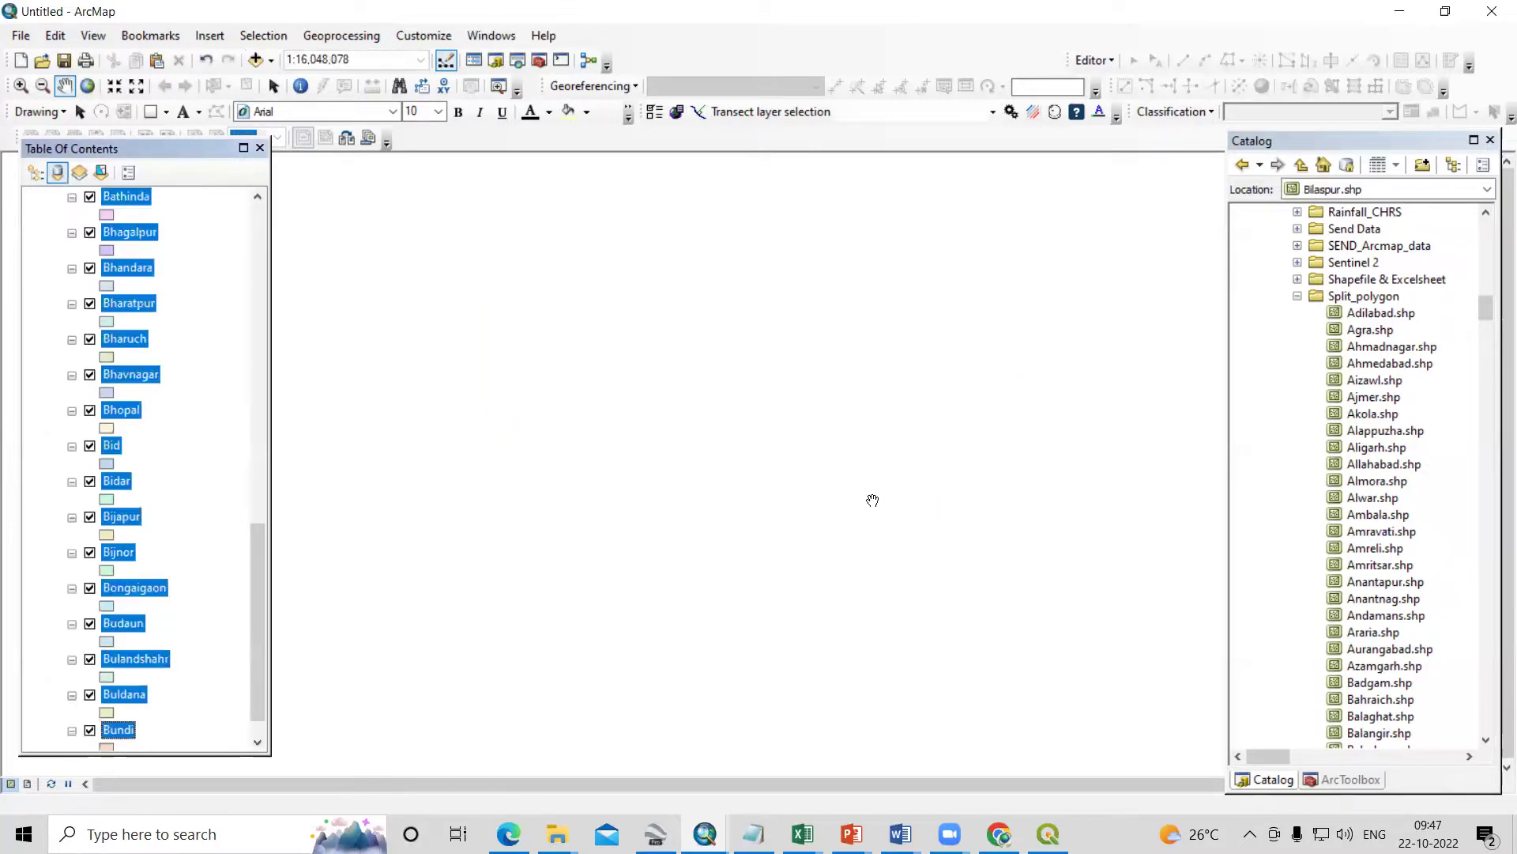
Fit the district polygons in the view and select only the Alwar layer
scroll(762, 470, "down", 2)
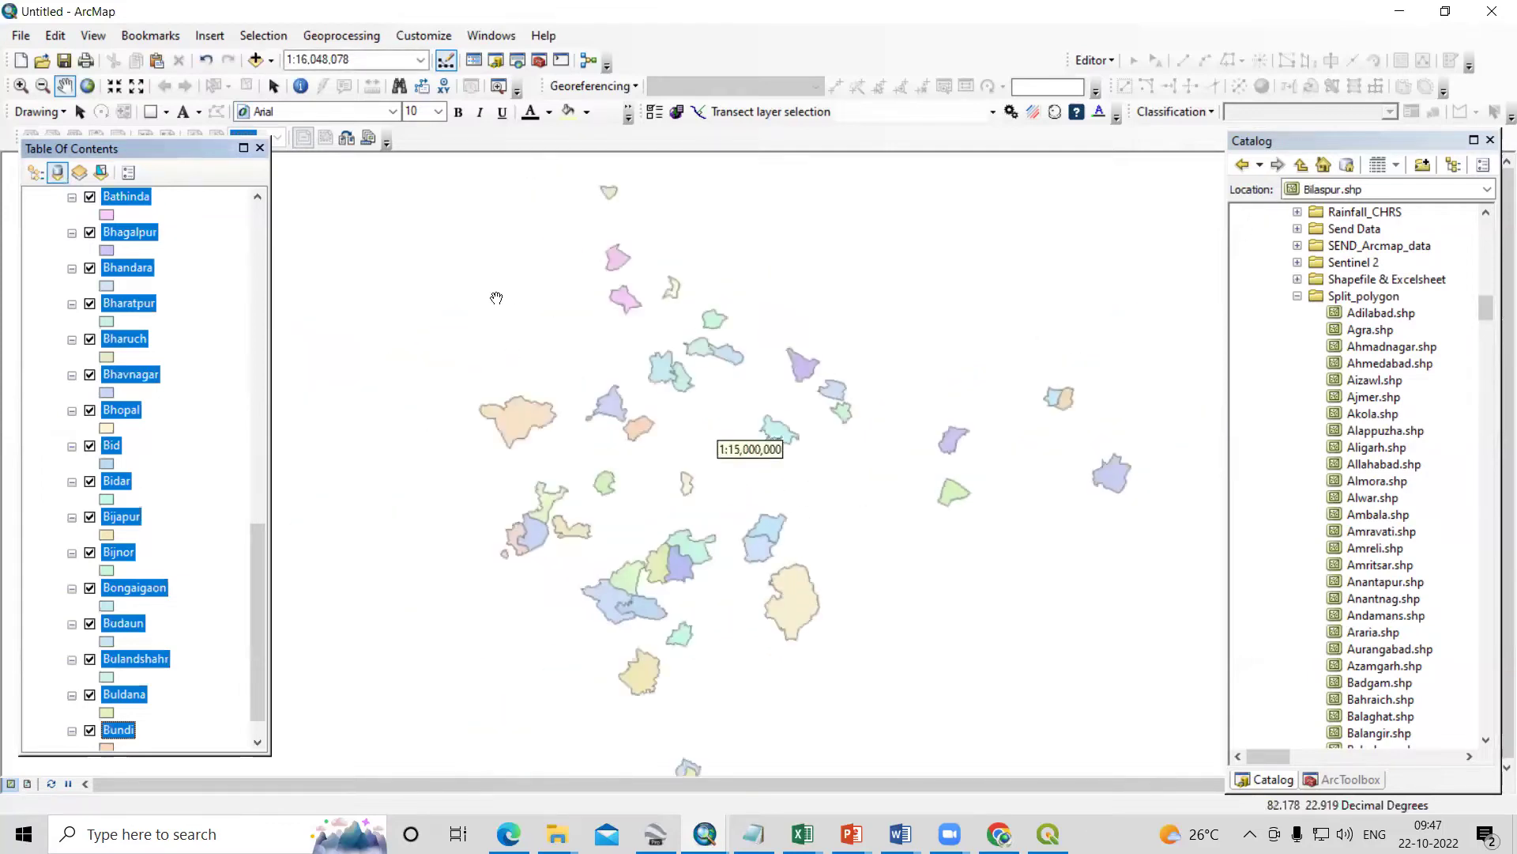
scroll(167, 409, "up", 3)
scroll(167, 409, "up", 10)
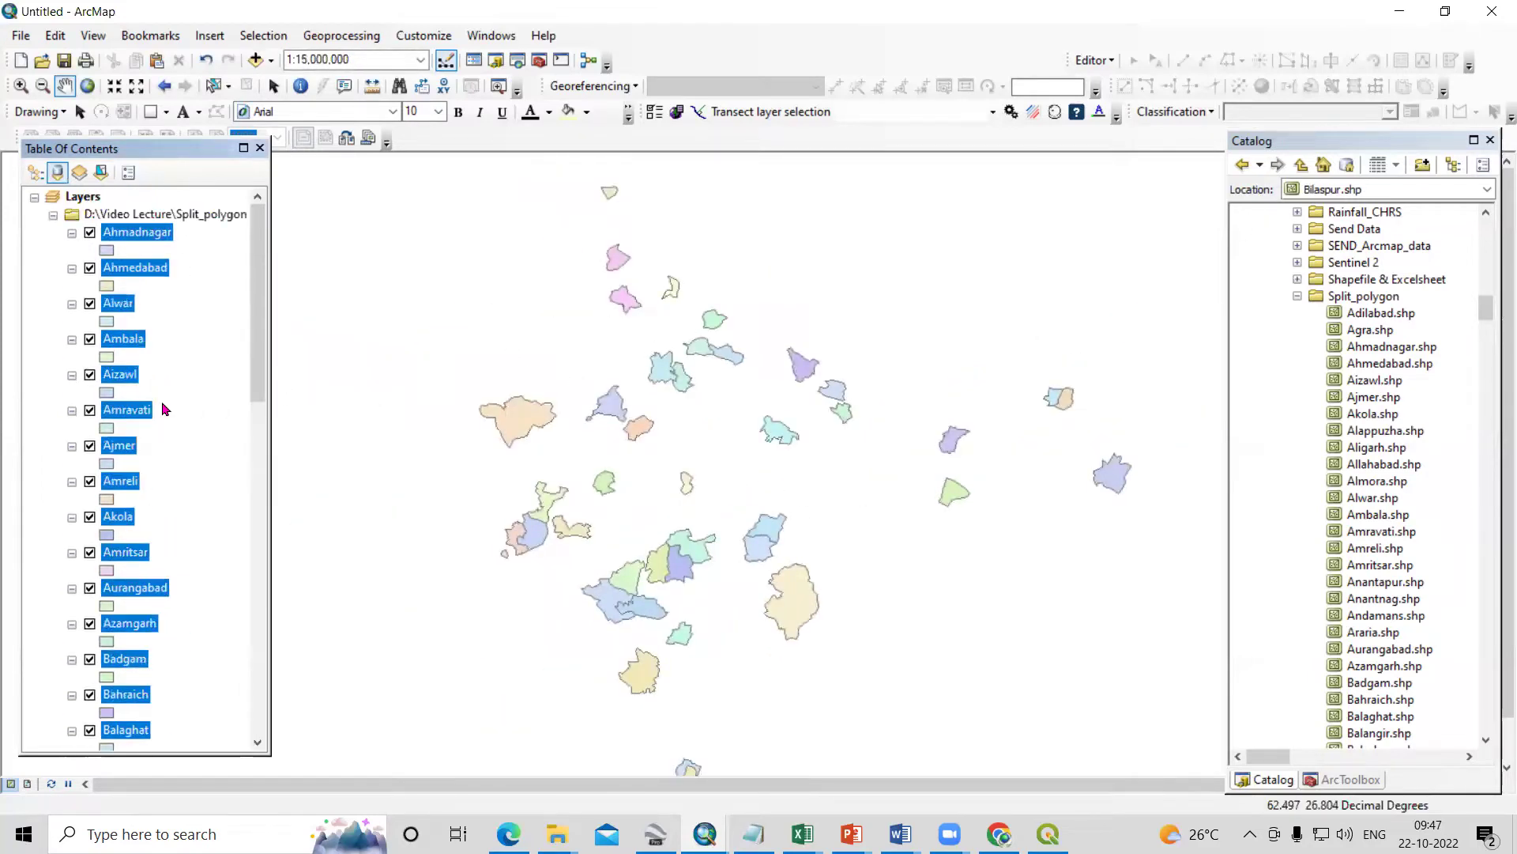
scroll(161, 391, "down", 10)
left_click_drag(715, 477, 654, 434)
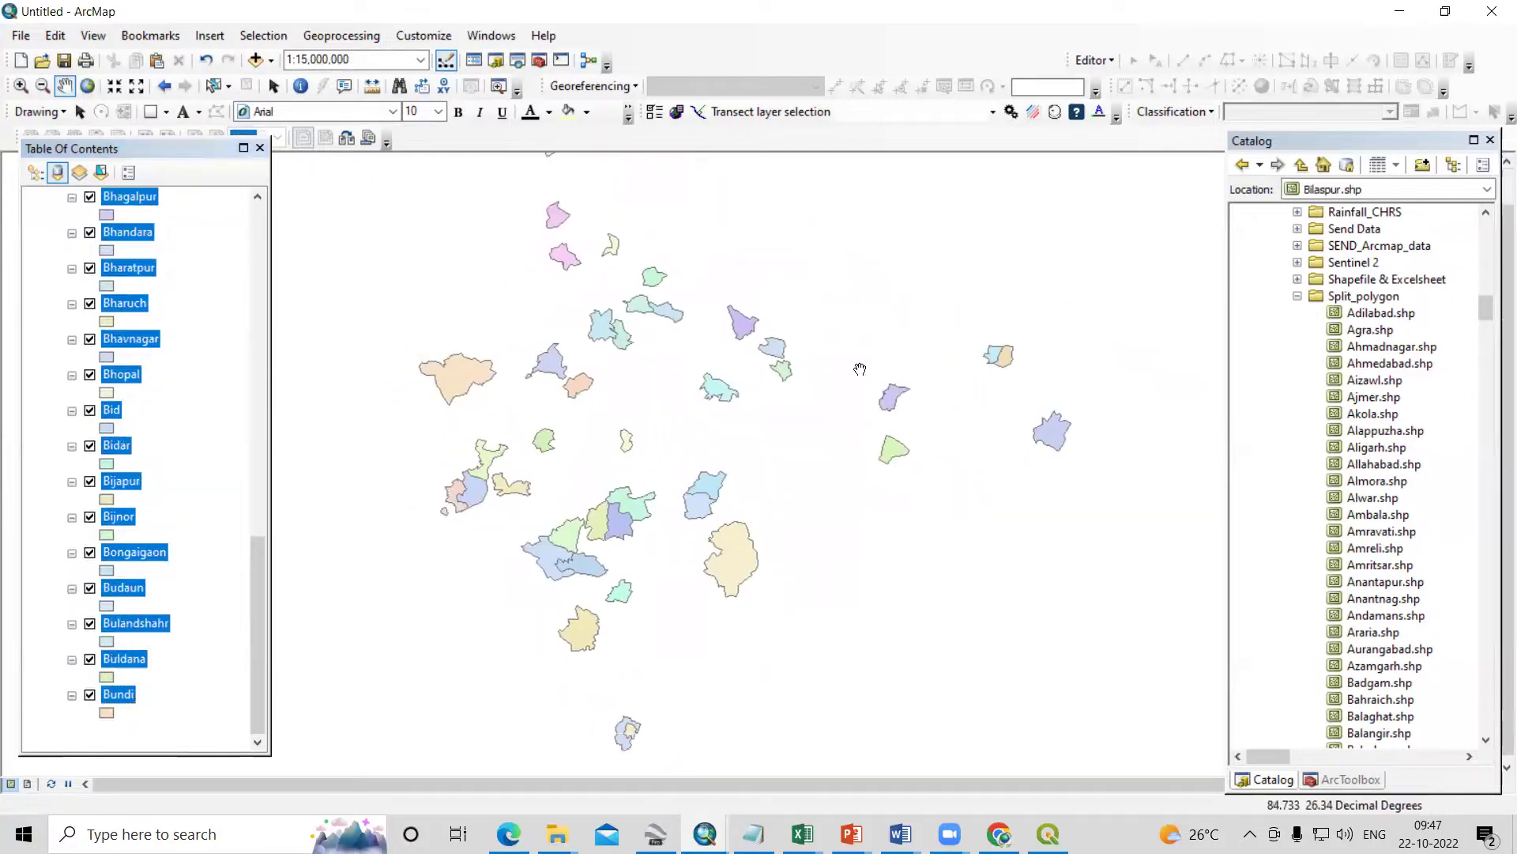
mouse_move(772, 450)
left_mouse_down()
mouse_move(772, 464)
mouse_move(788, 455)
left_mouse_up()
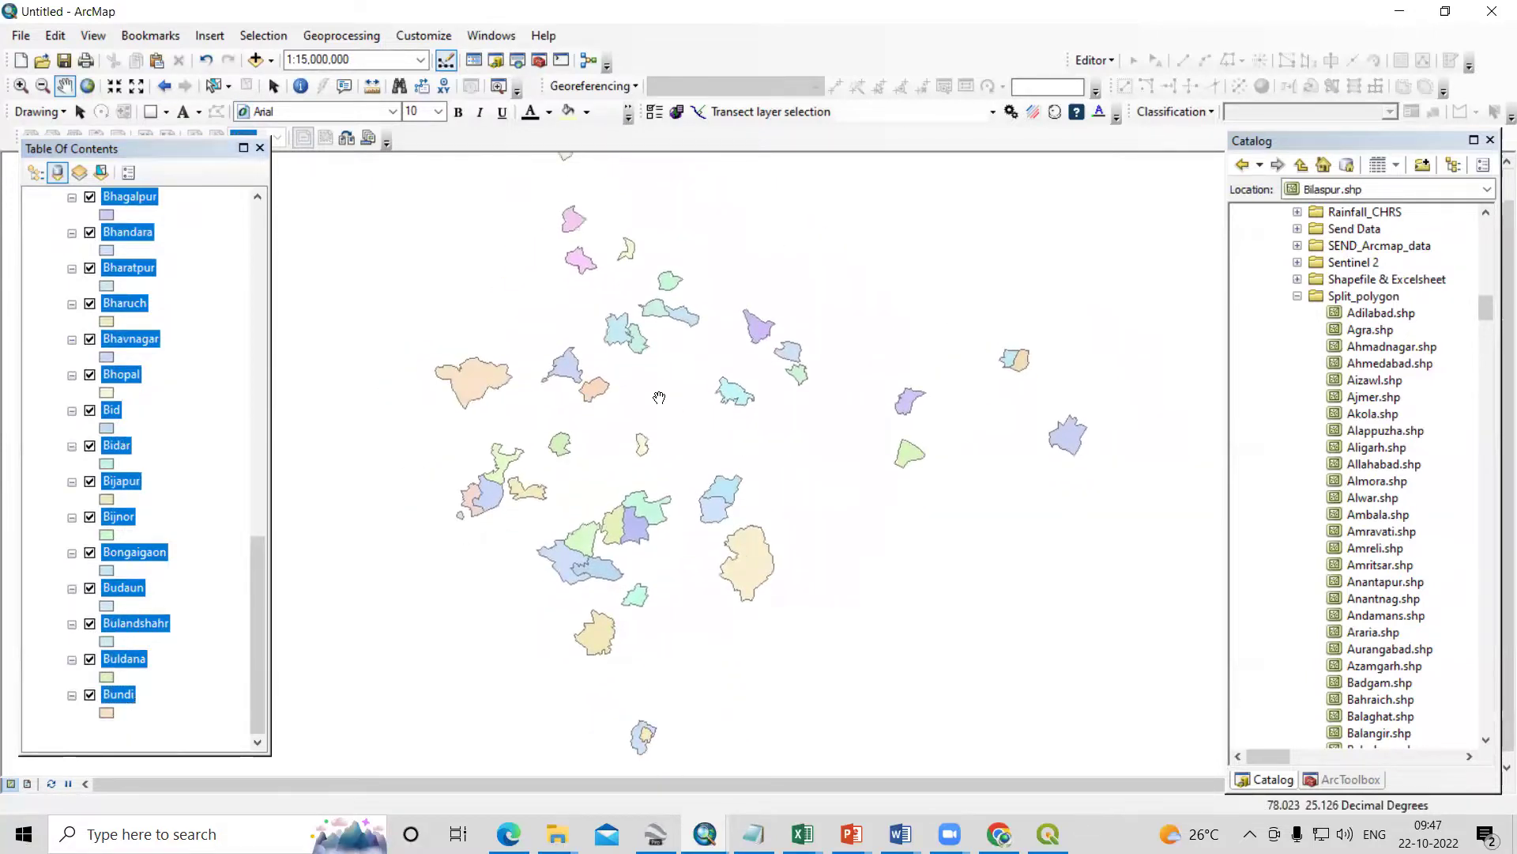
scroll(659, 397, "down", 1)
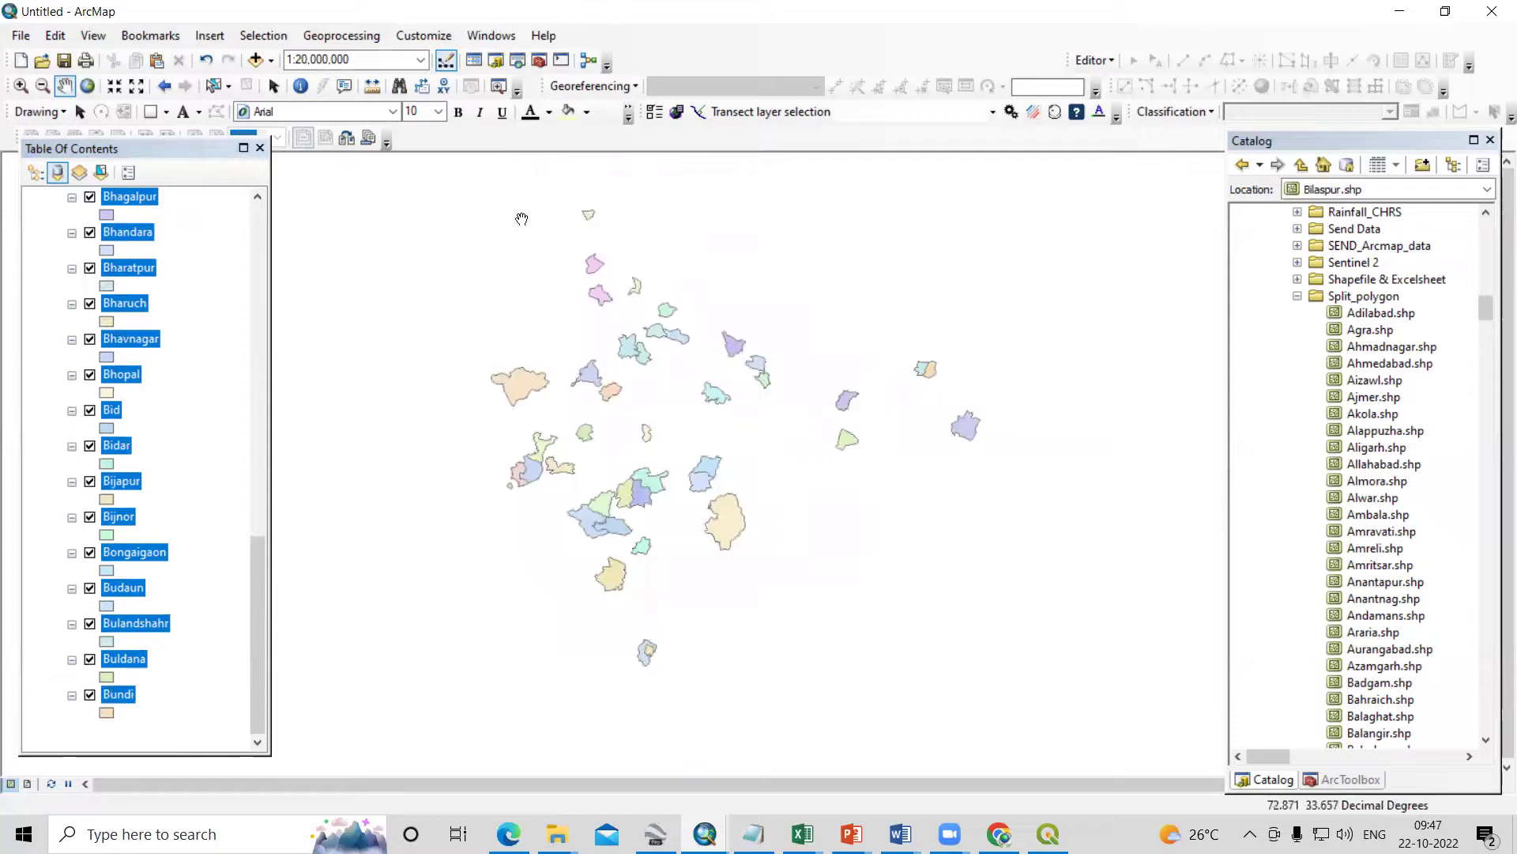
scroll(176, 329, "up", 15)
left_click(198, 304)
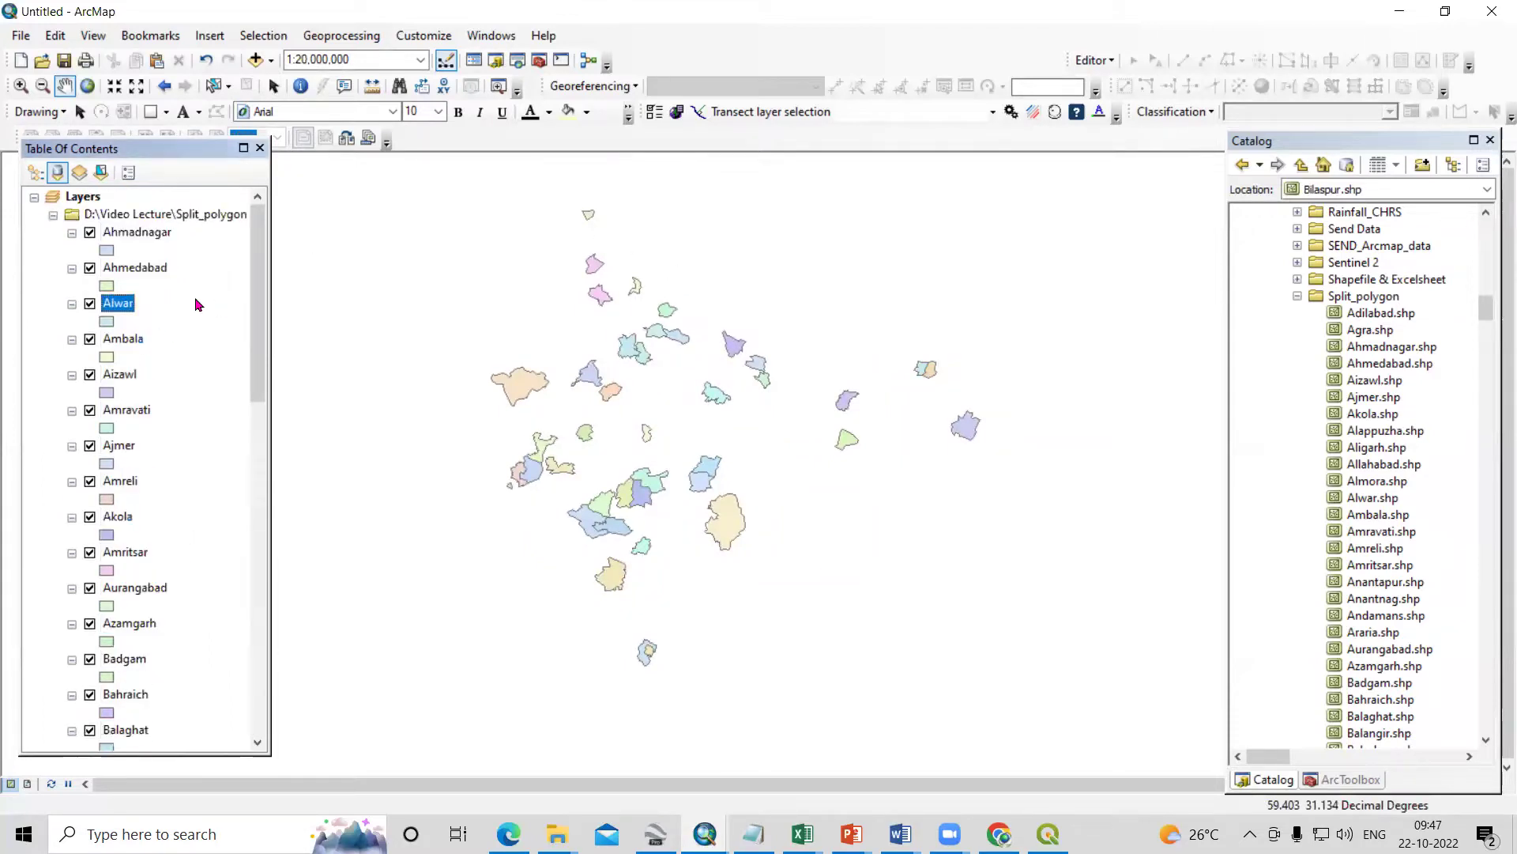
Open ArcToolbox and launch the Merge tool from Data Management Tools > General
left_click(540, 63)
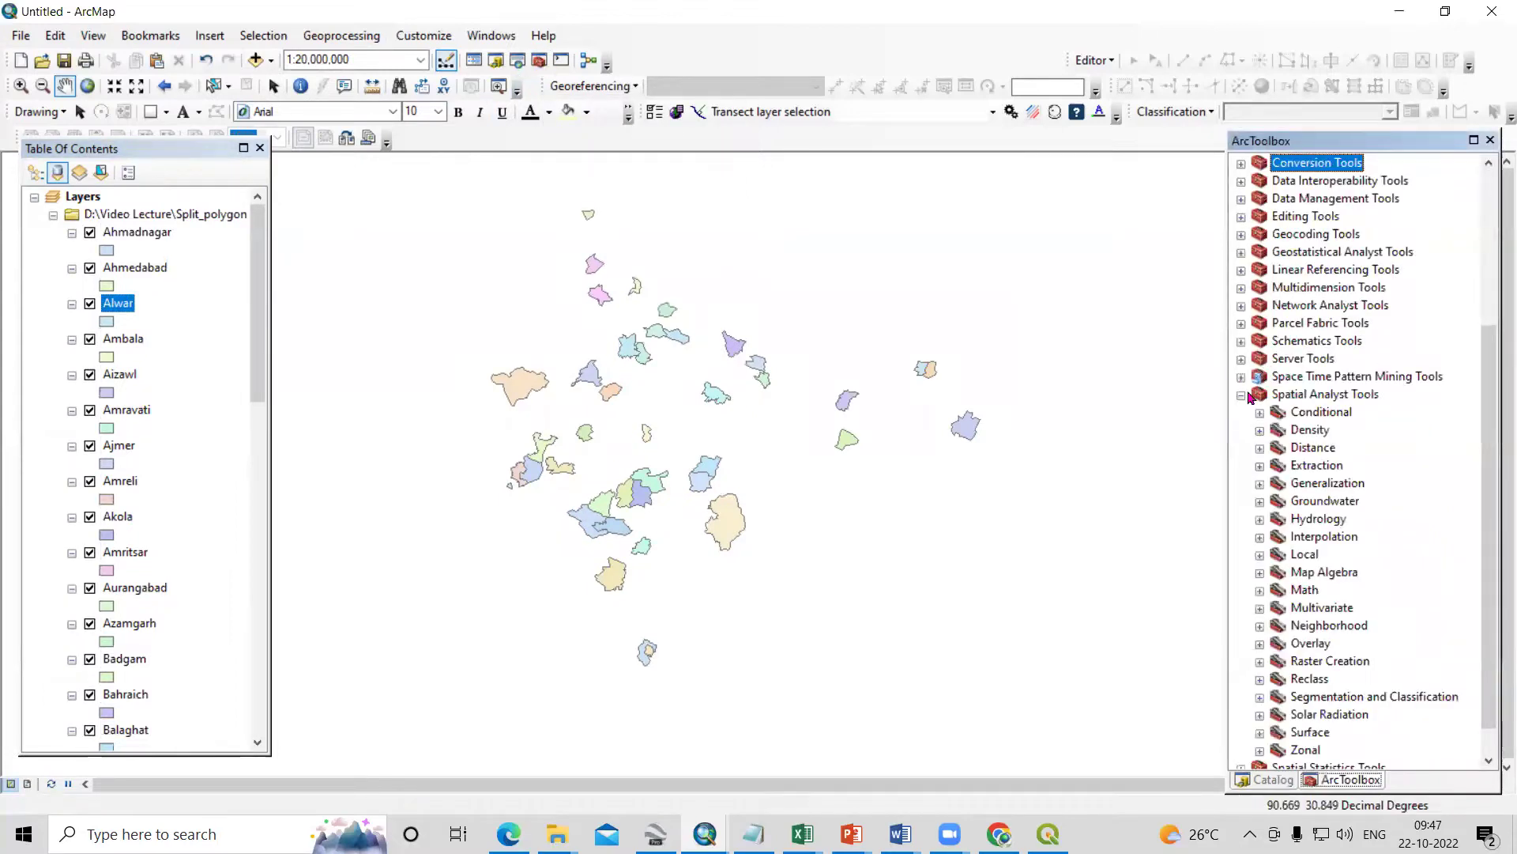
left_click(1241, 395)
left_click(1242, 200)
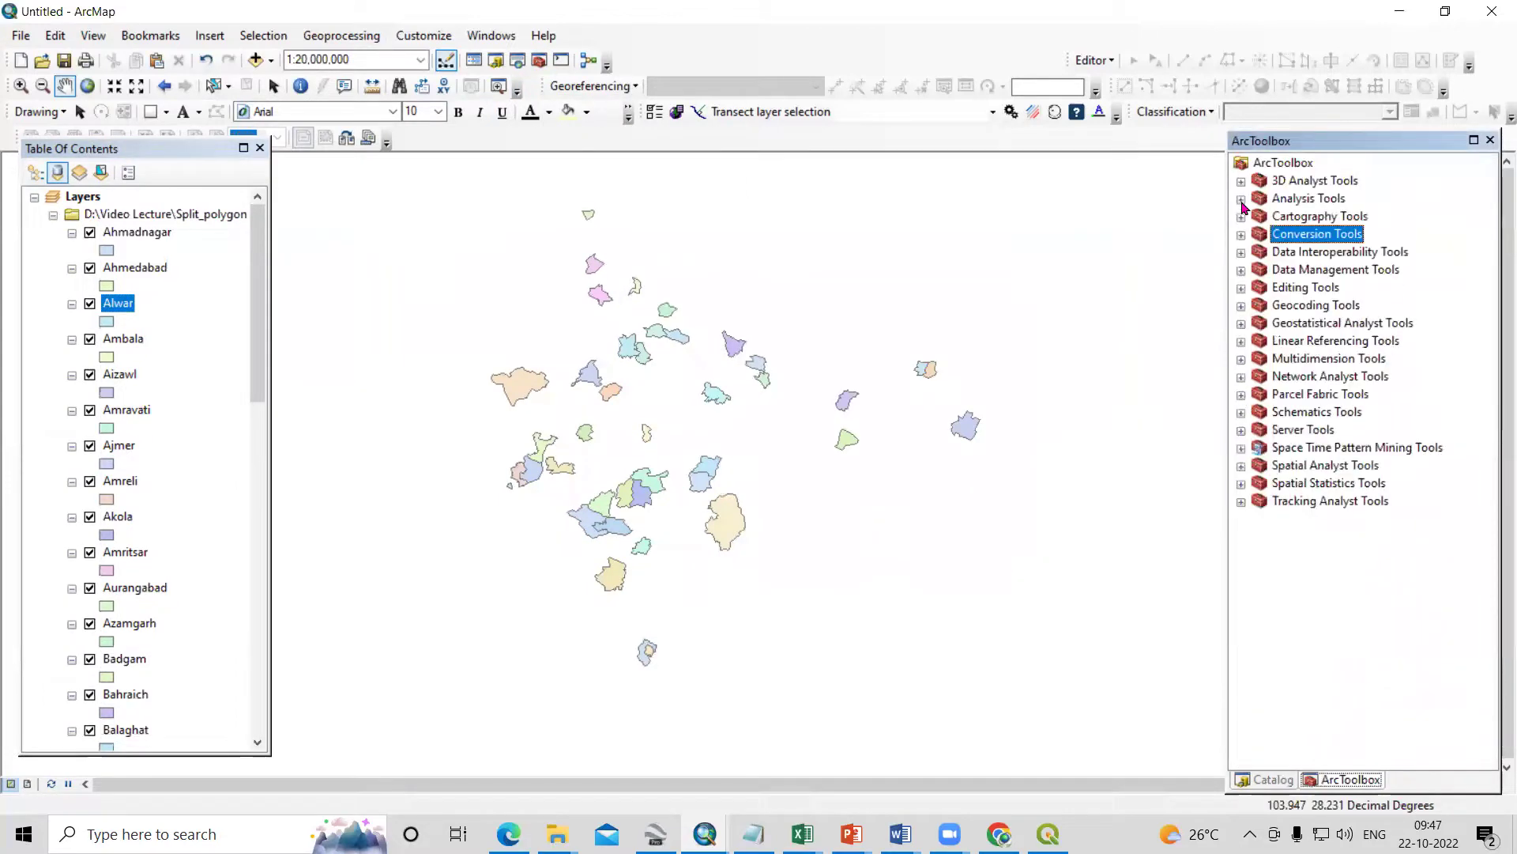
left_click(1308, 274)
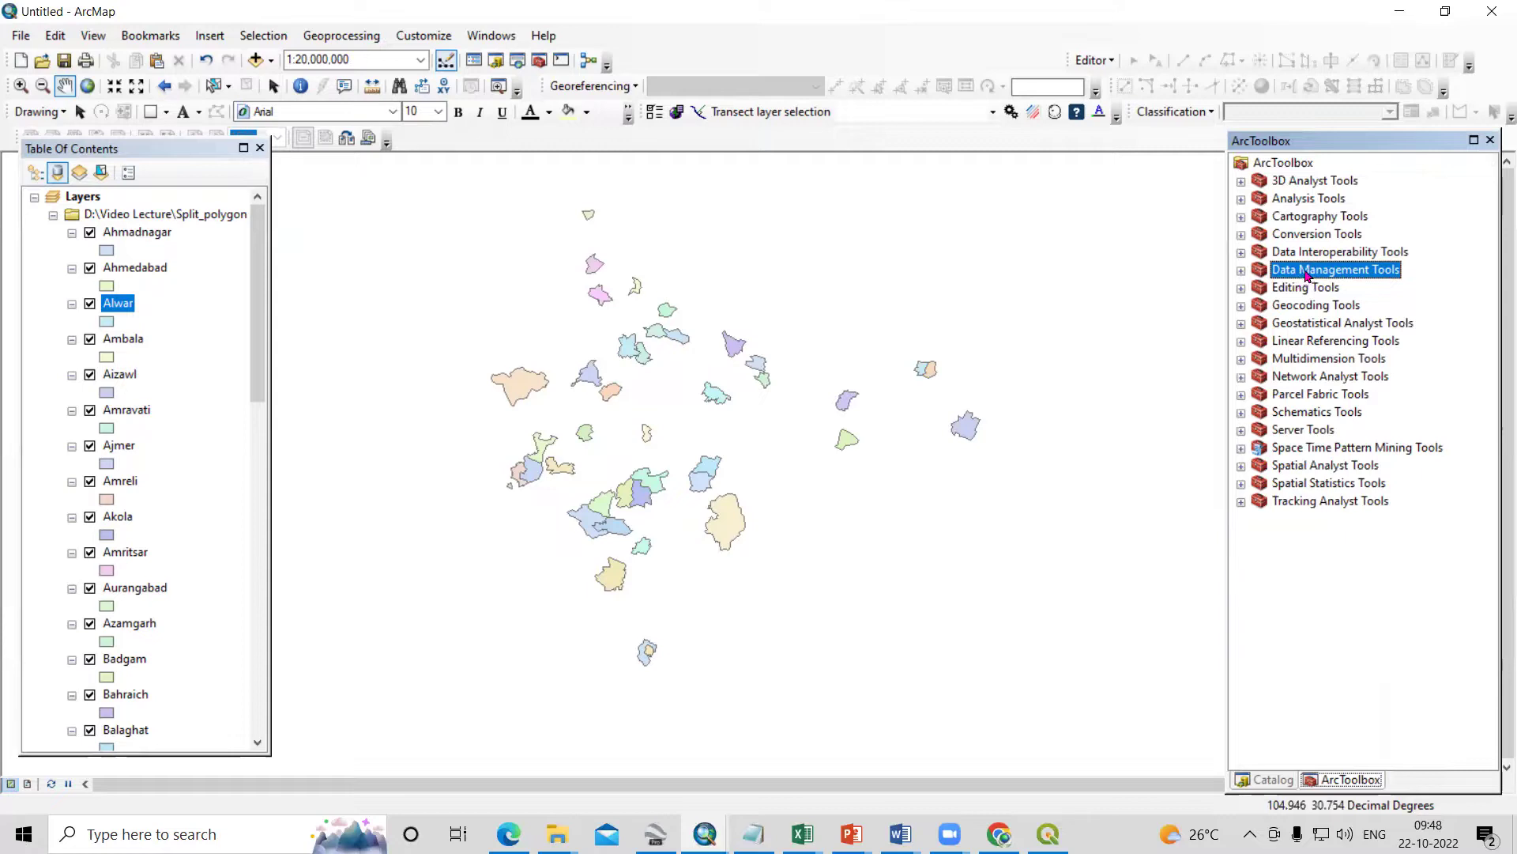
double_click(1308, 275)
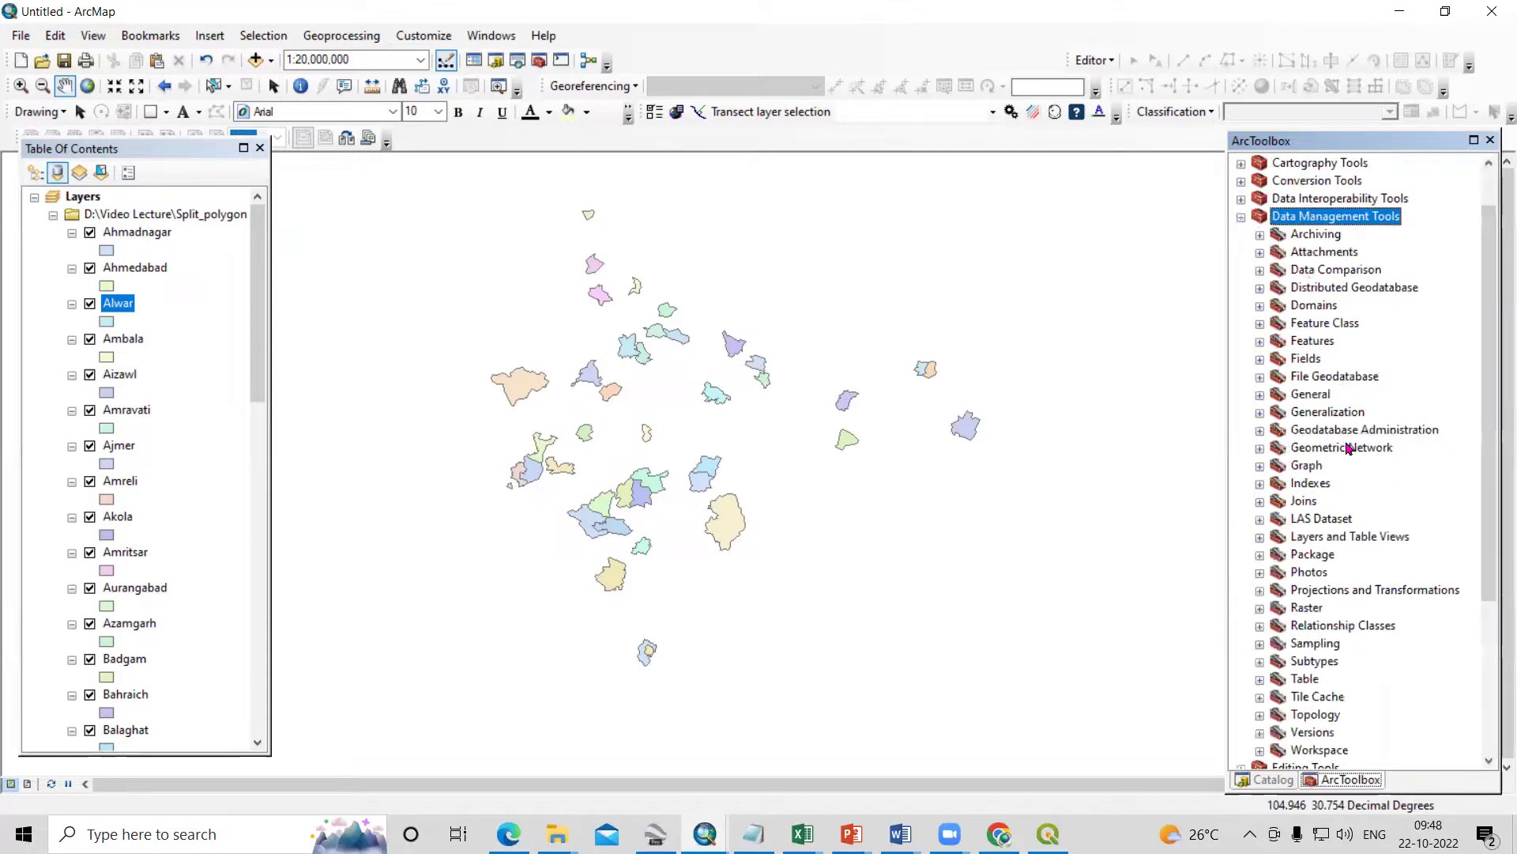
double_click(1313, 394)
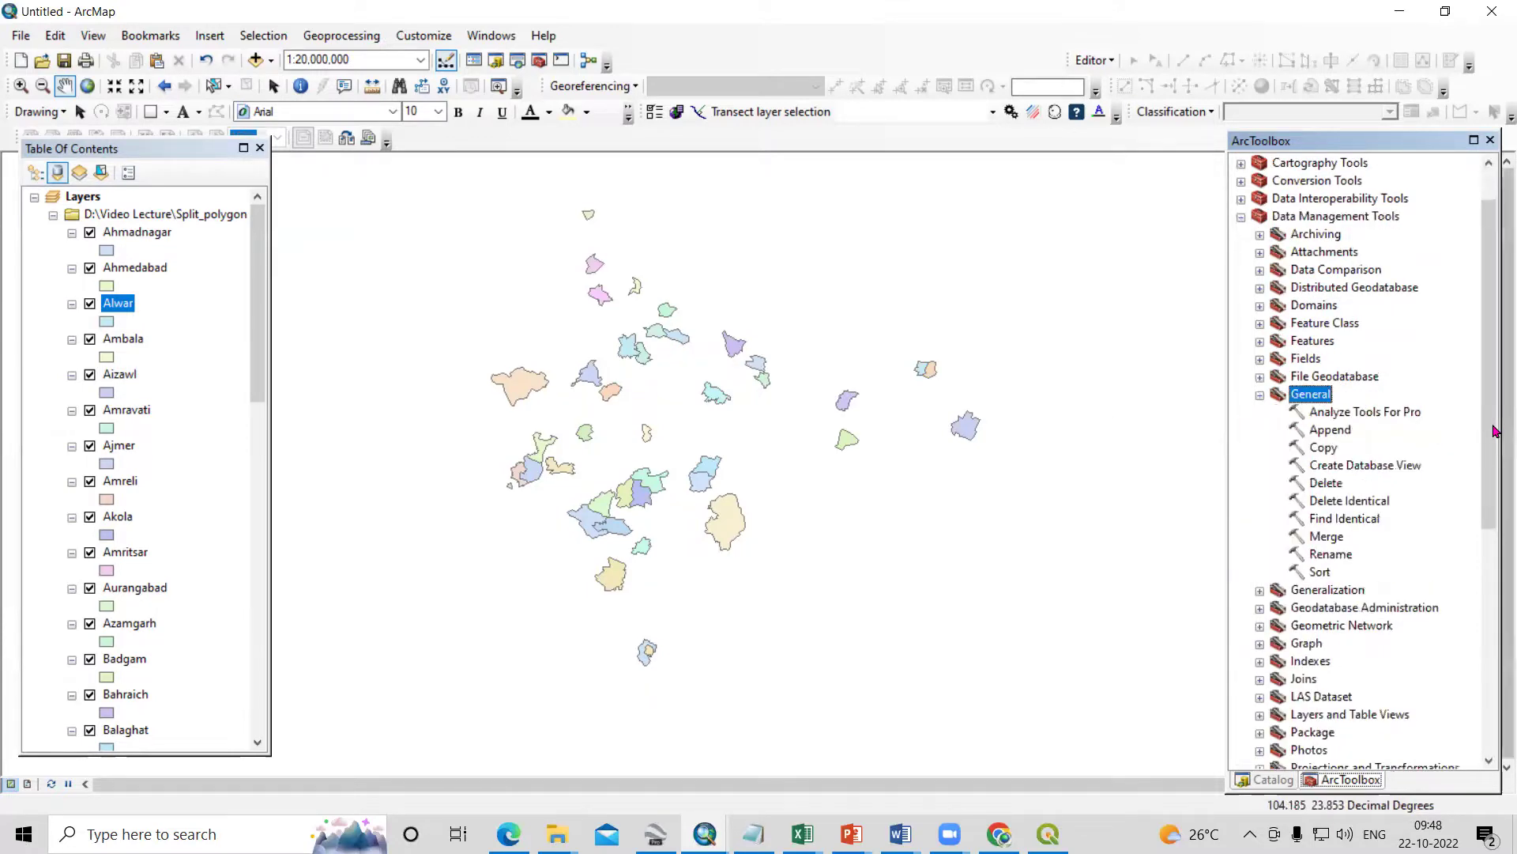
left_click(1326, 536)
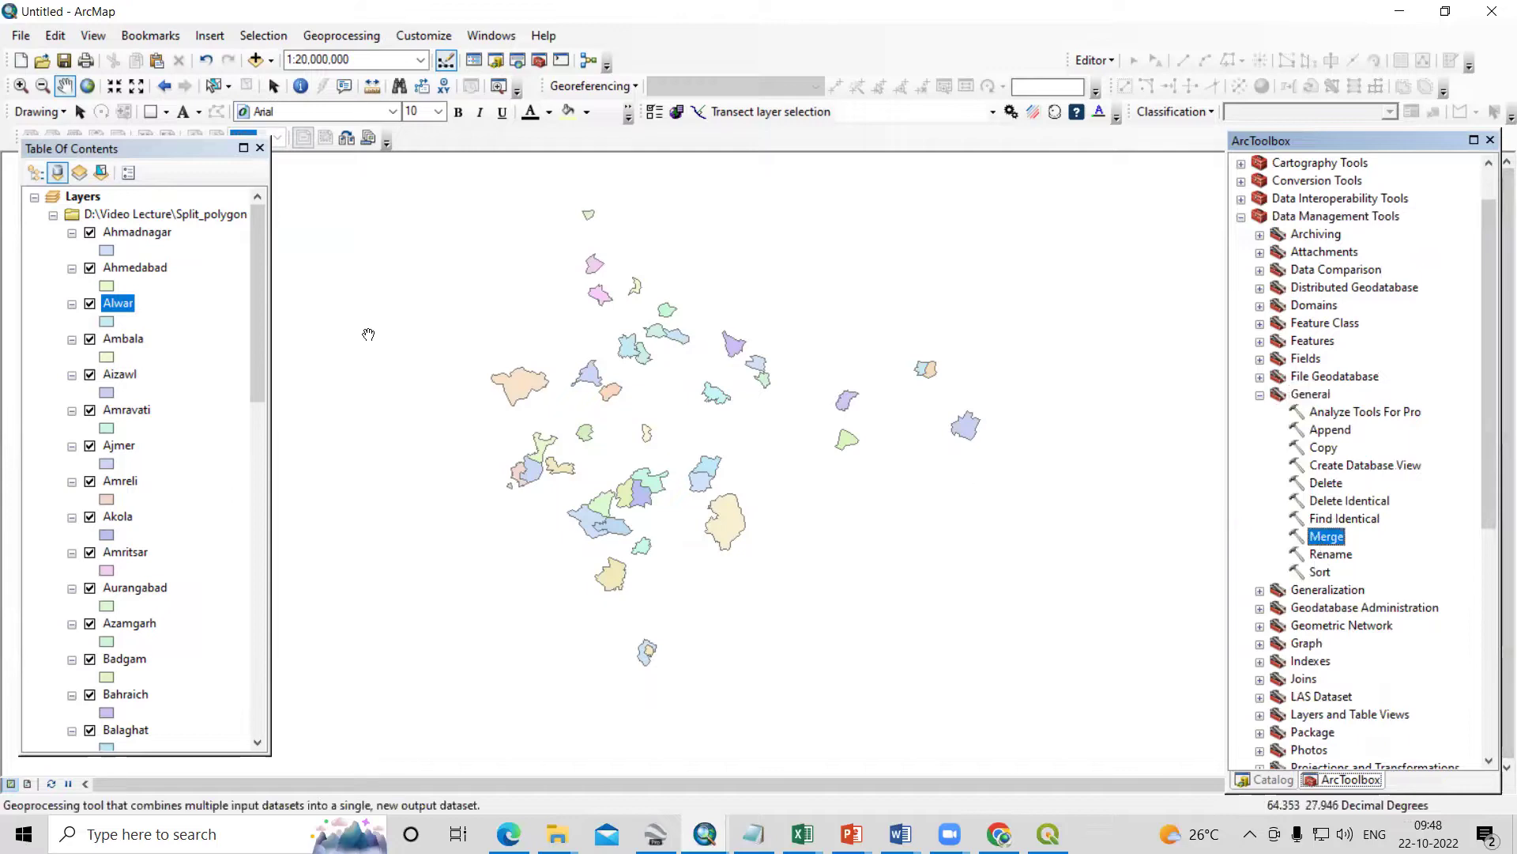
left_click_drag(869, 460, 870, 467)
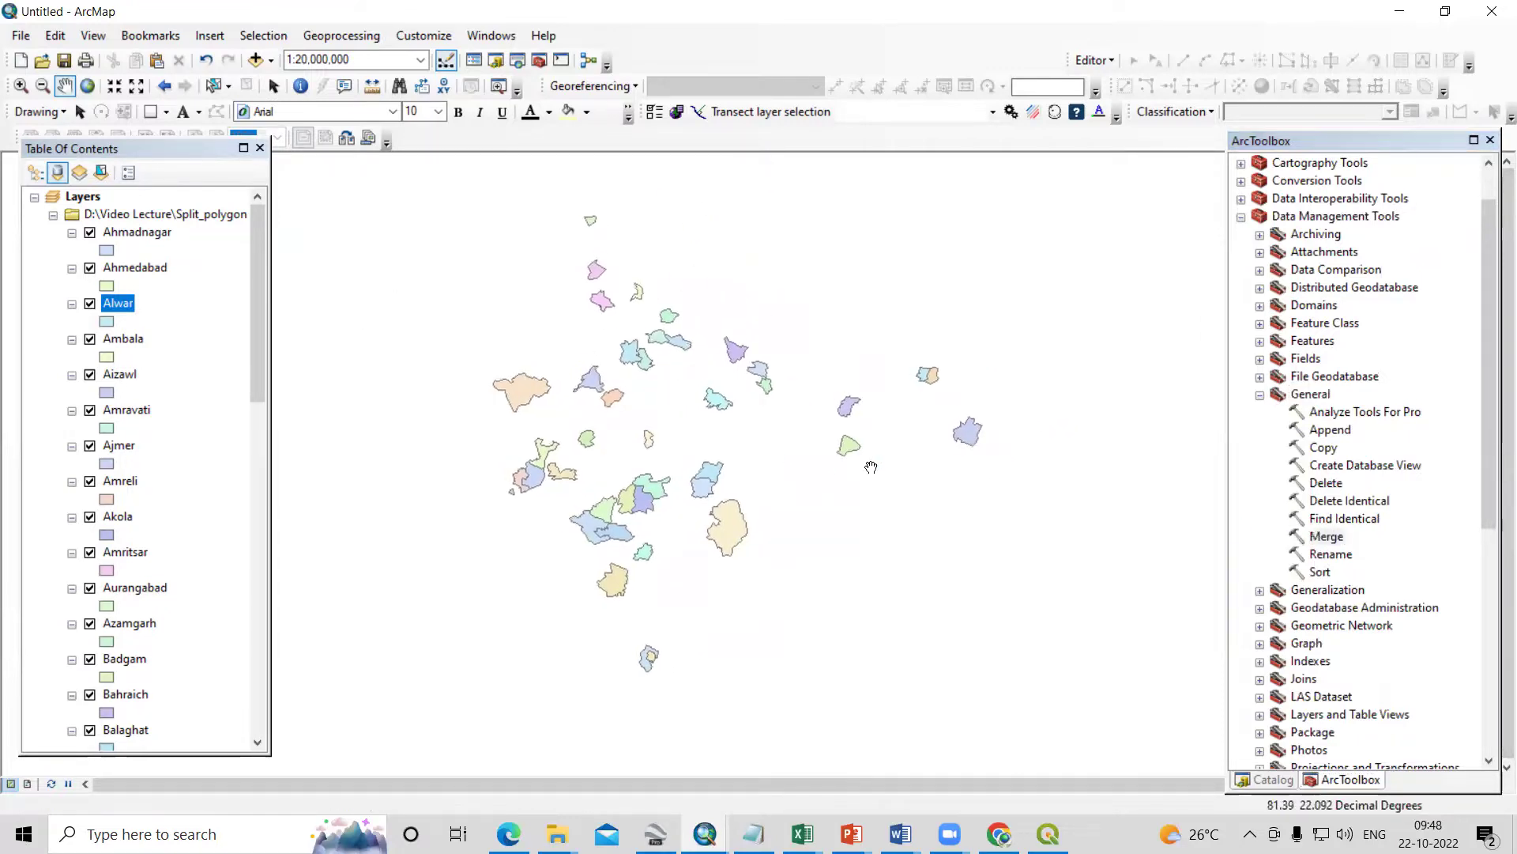
left_click(1319, 542)
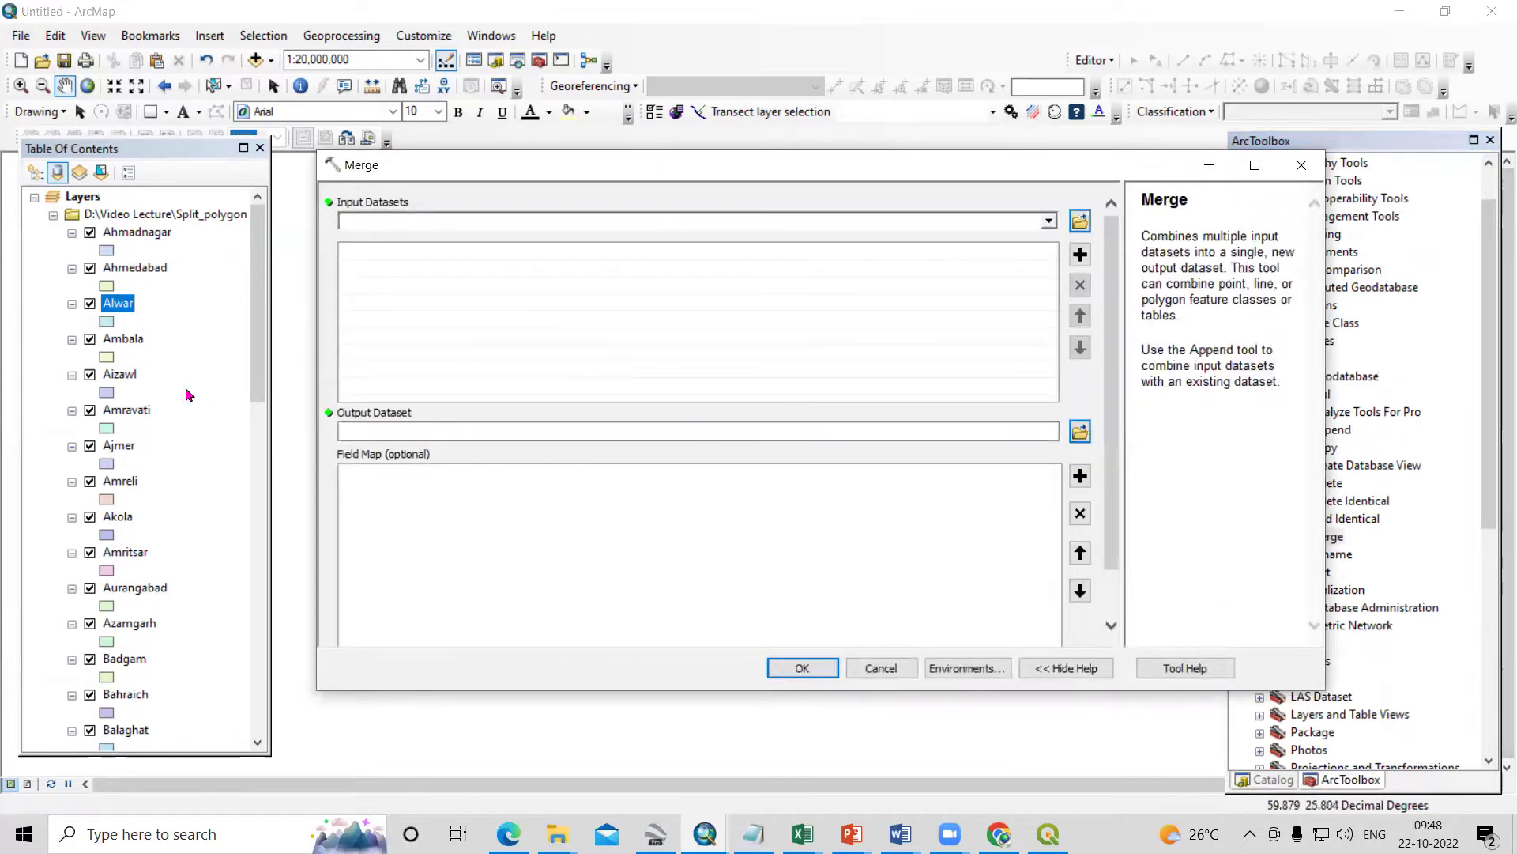
Add Ahmadnagar, Ahmedabad, Alwar, Ambala and Ajmer as Merge input datasets
scroll(186, 407, "down", 15)
scroll(187, 415, "up", 15)
left_click_drag(136, 237, 704, 332)
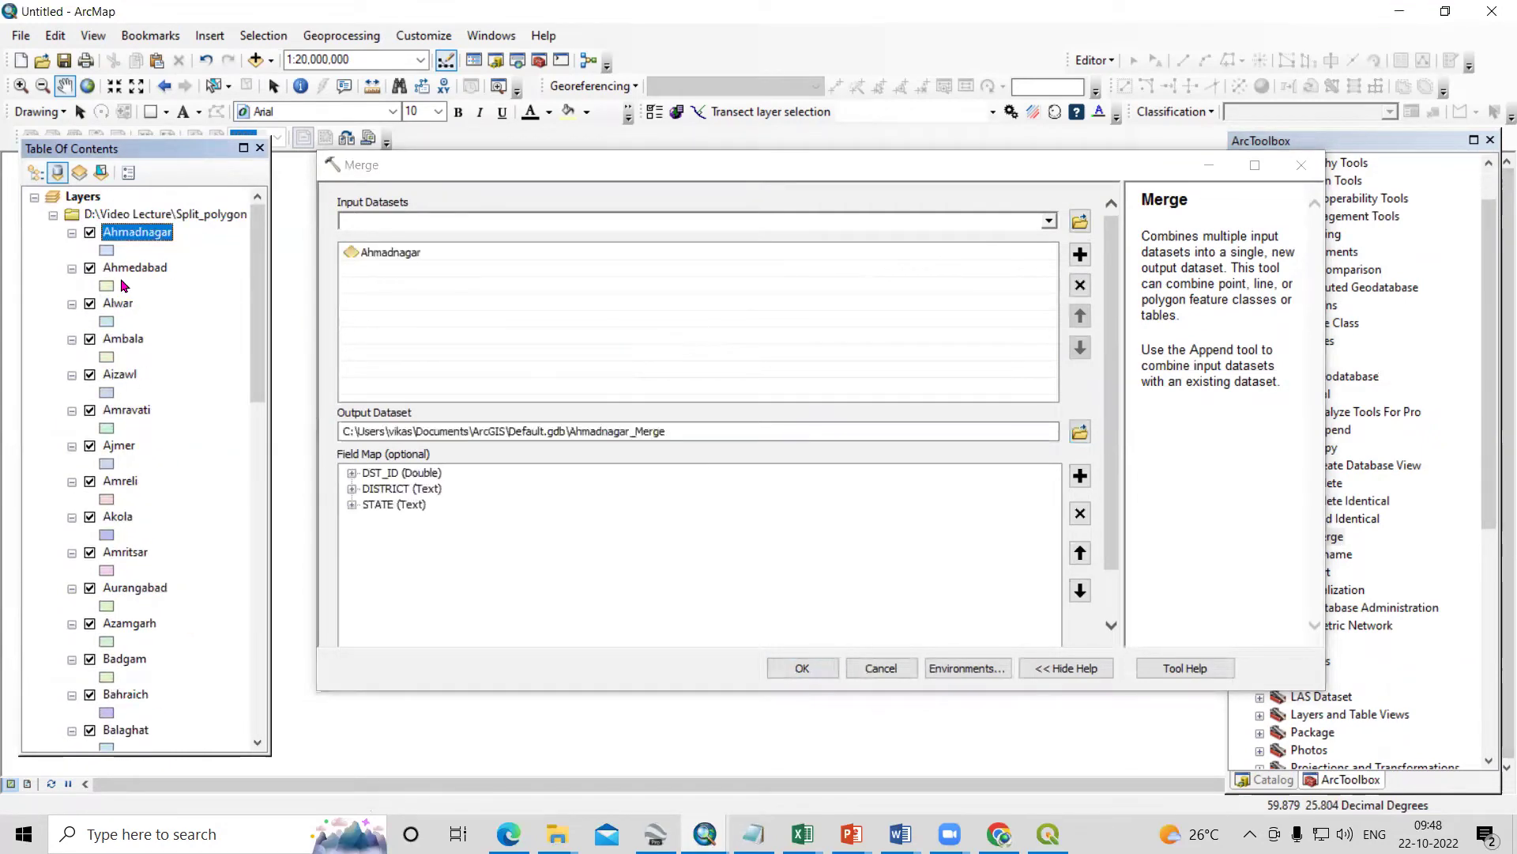
left_click_drag(121, 272, 723, 372)
left_click_drag(120, 307, 380, 316)
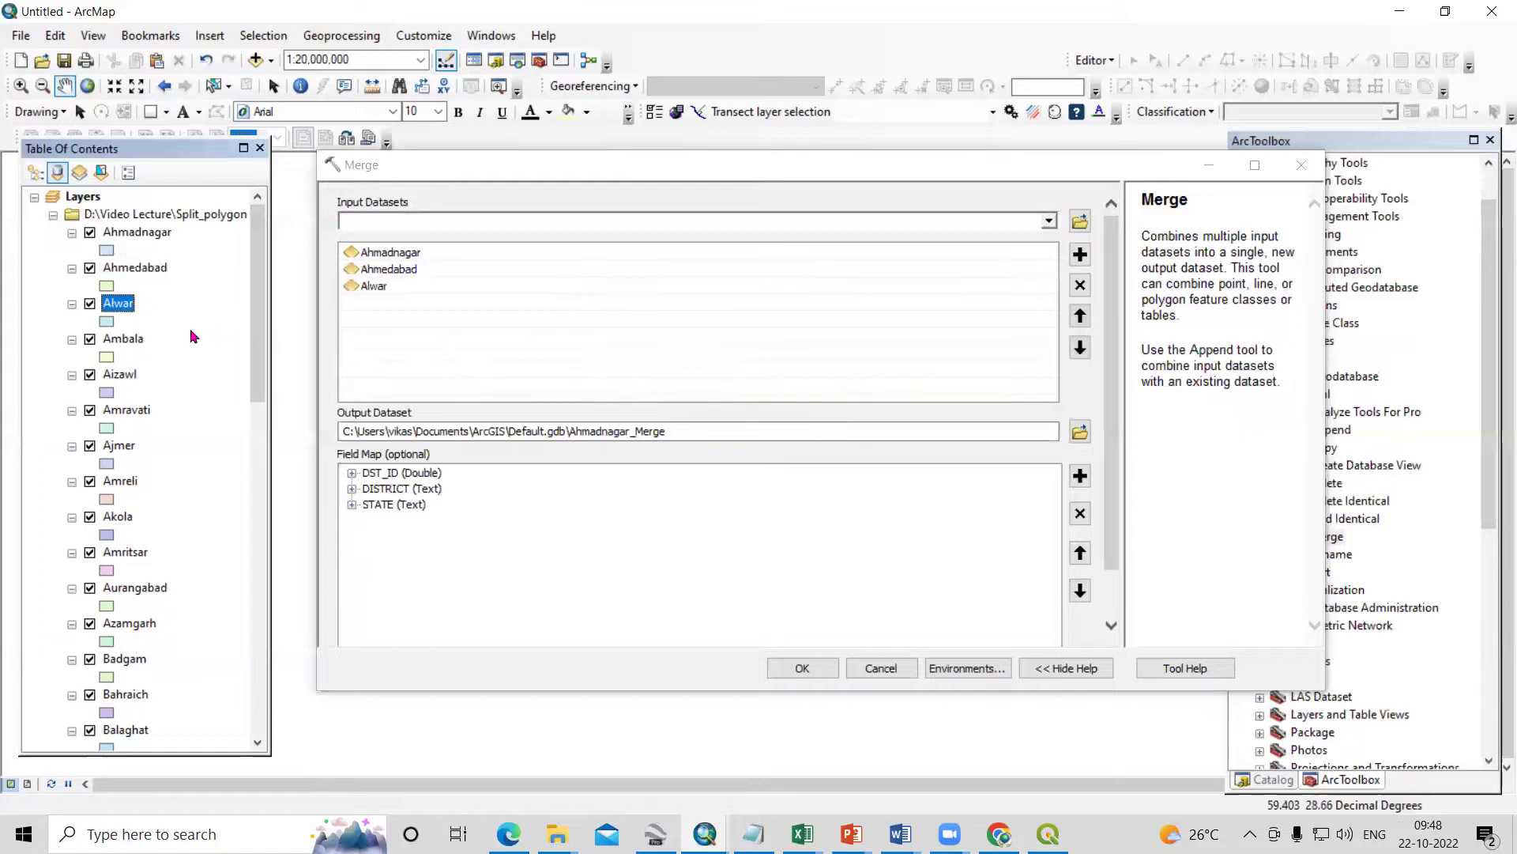
left_click_drag(123, 338, 408, 360)
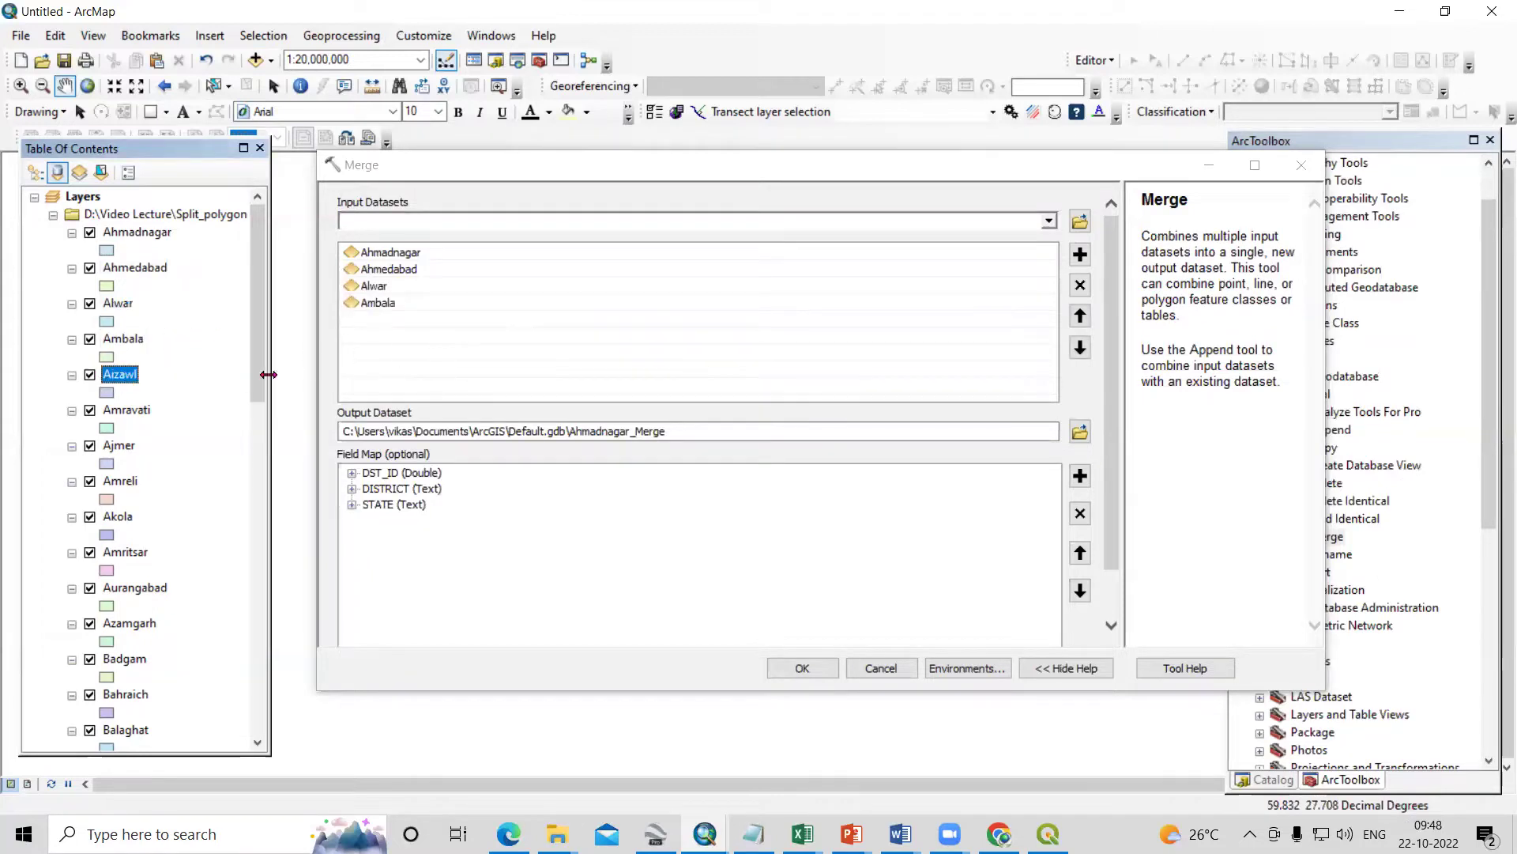
left_click(119, 409)
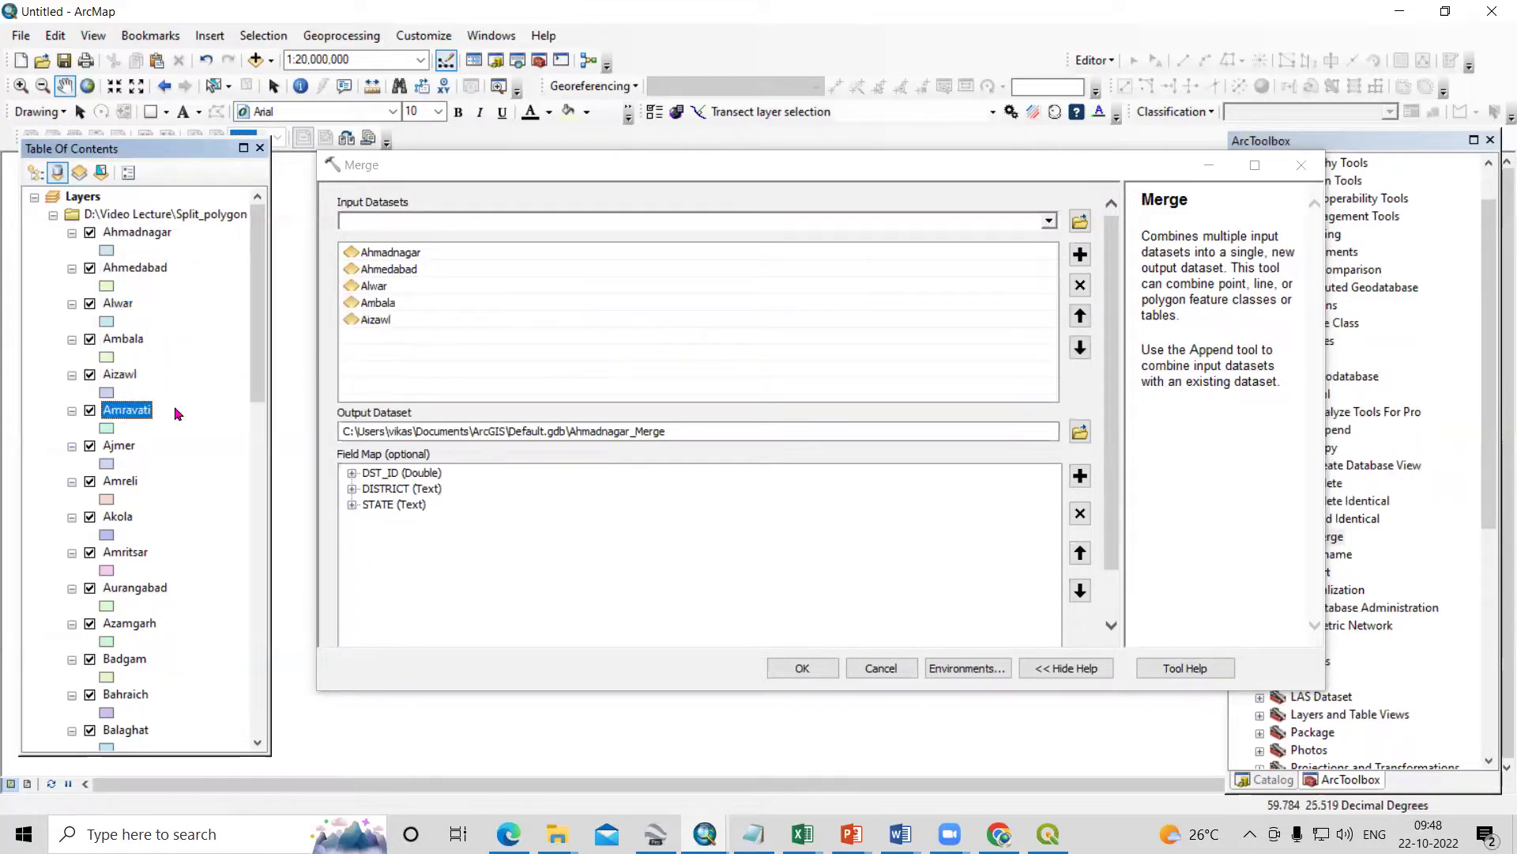
left_click_drag(99, 455, 521, 363)
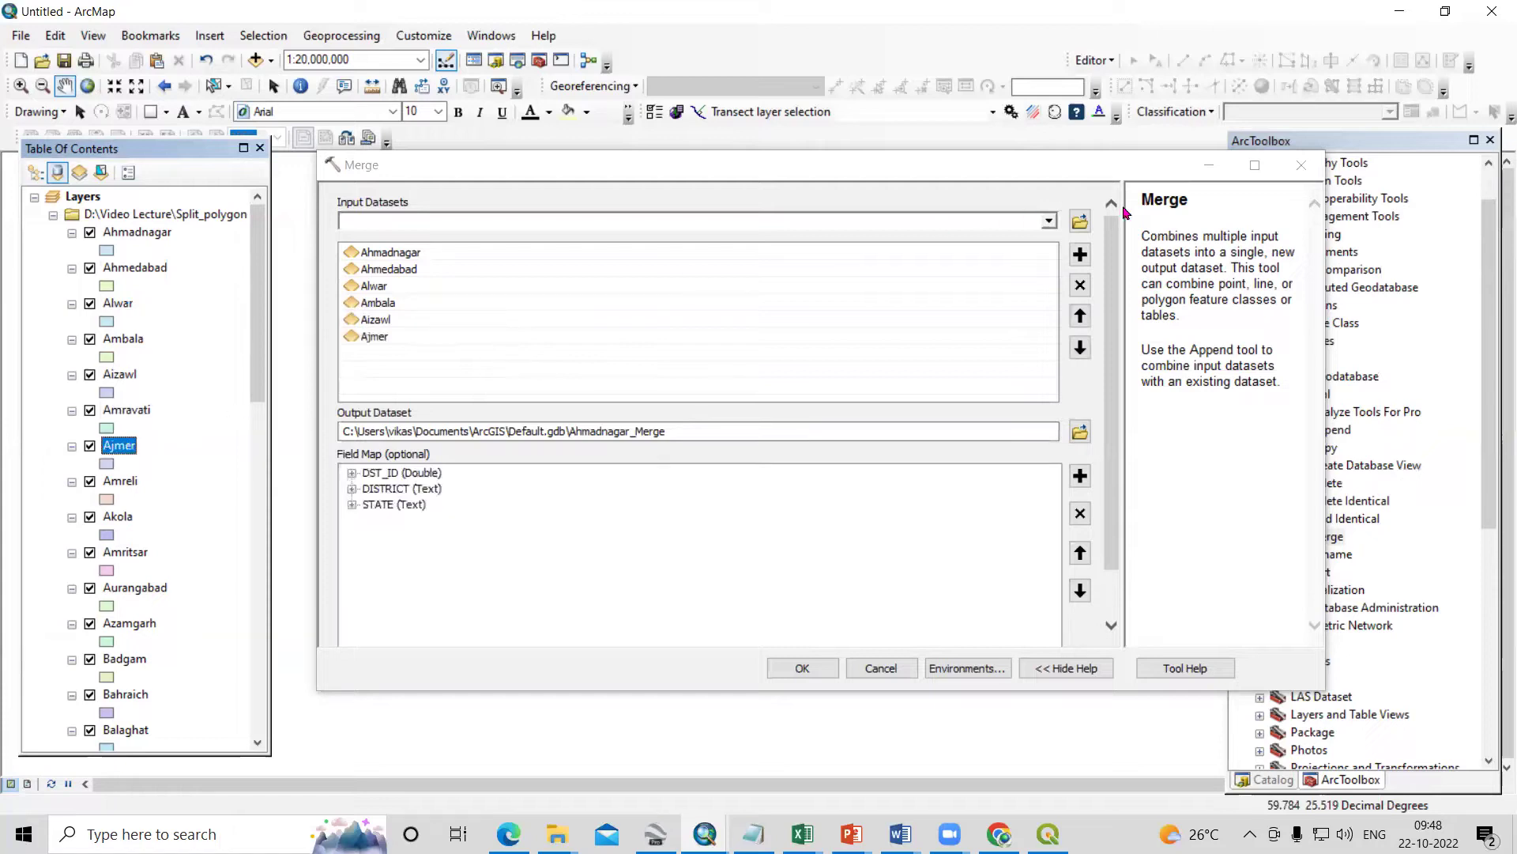
Add the remaining district layers, including Bastar and Basti, to the Merge input list
left_click(1080, 223)
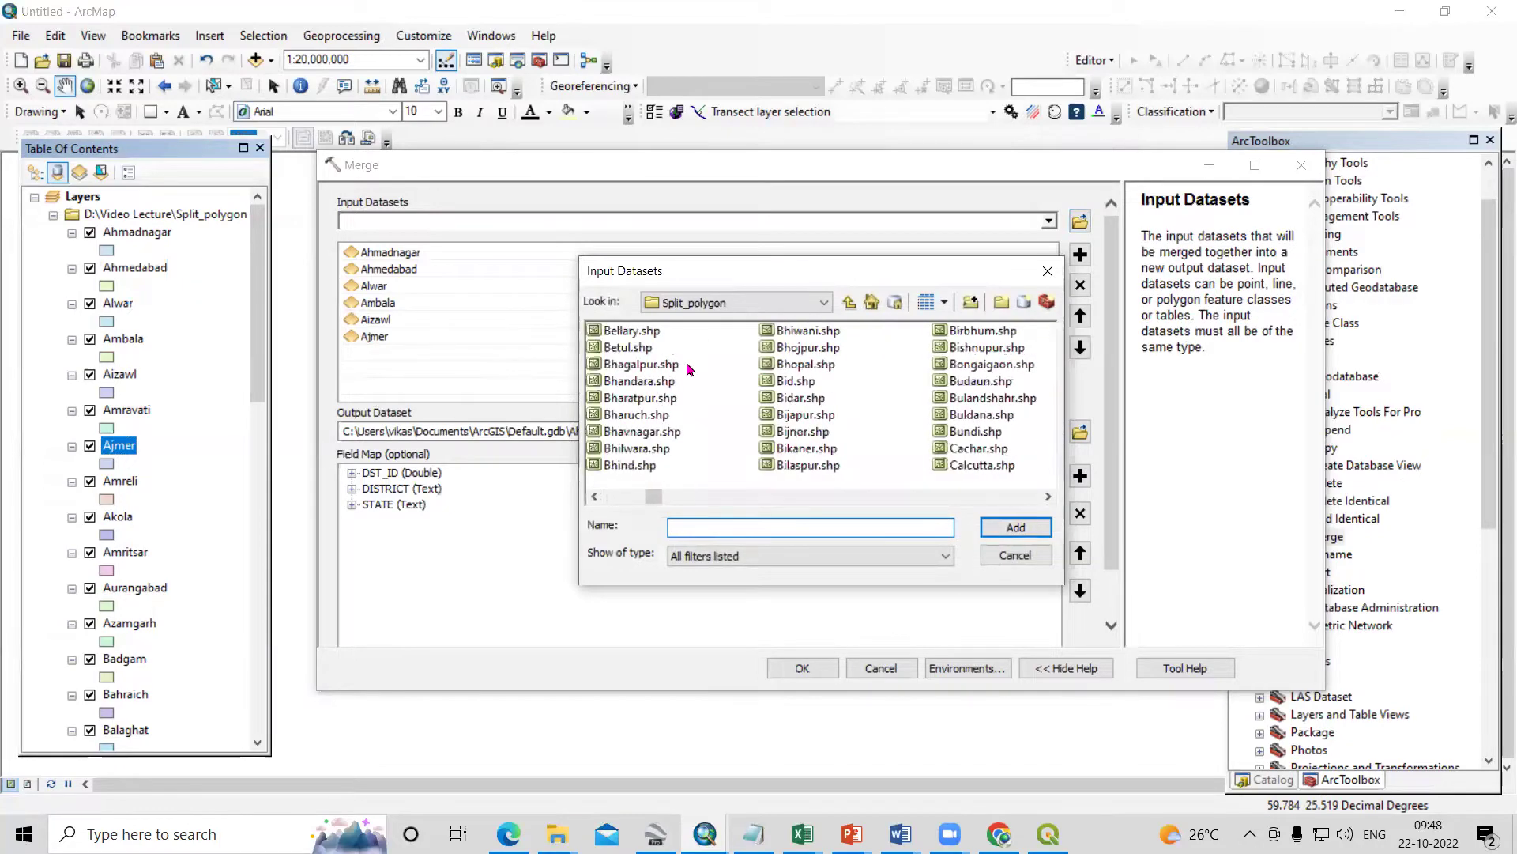
left_click_drag(699, 341, 958, 526)
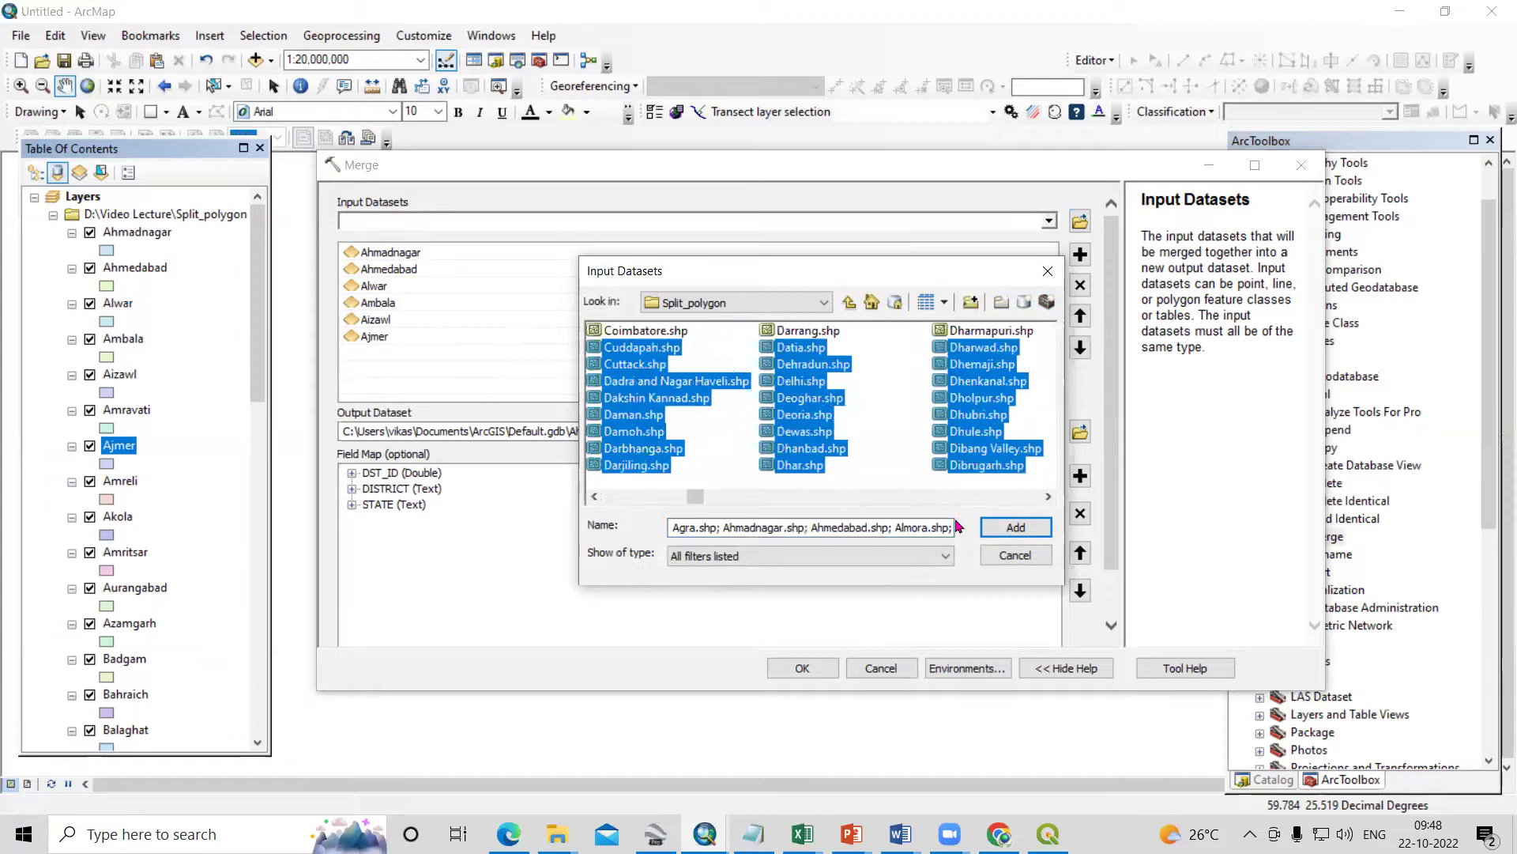
left_click(1014, 554)
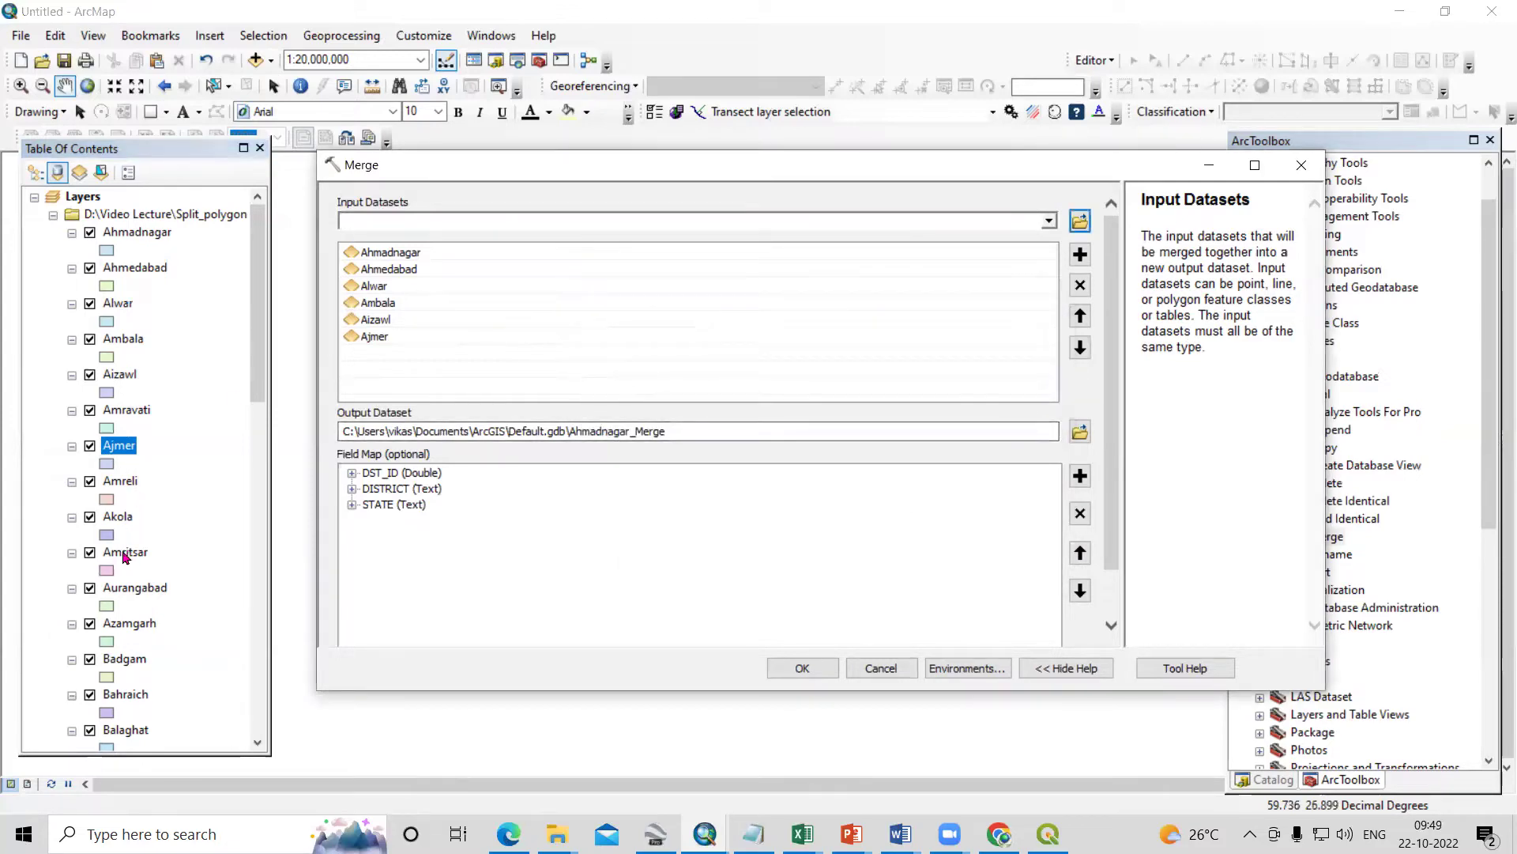
left_click_drag(124, 557, 512, 379)
scroll(184, 488, "down", 4)
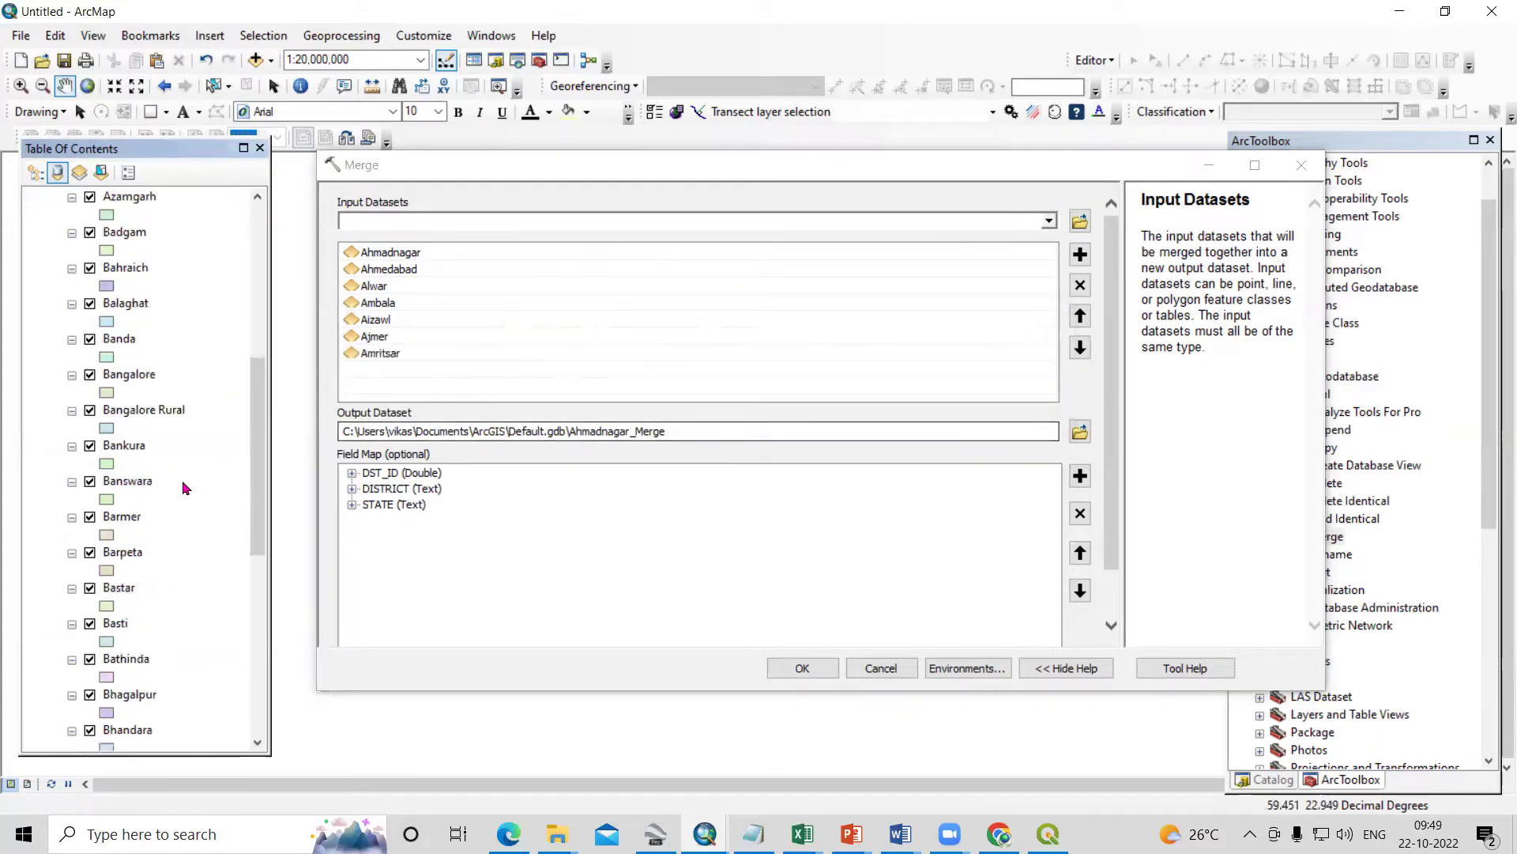
scroll(184, 488, "down", 4)
left_click_drag(114, 374, 548, 345)
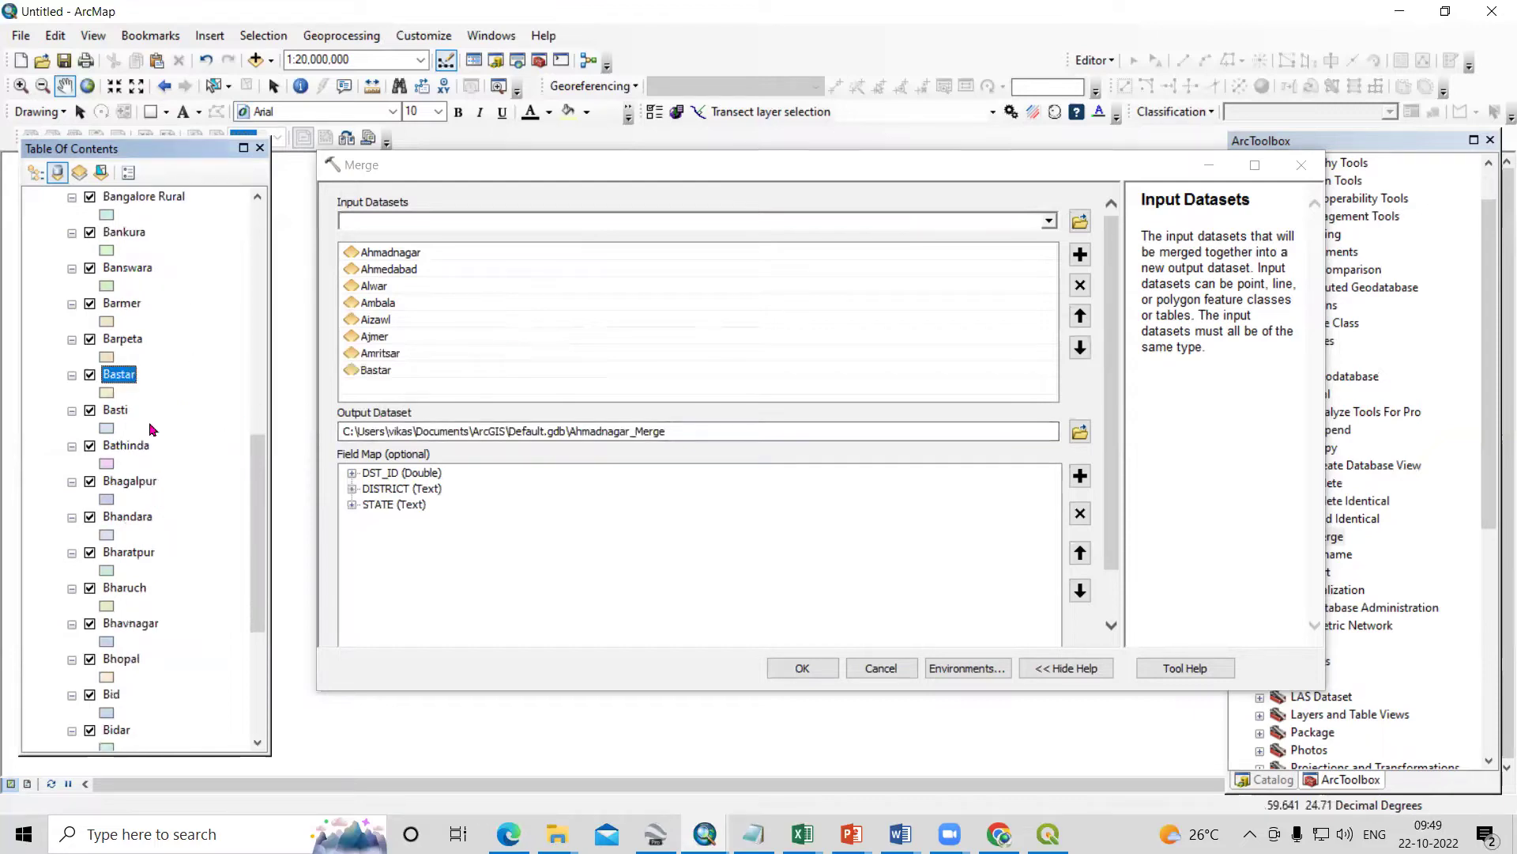
left_click_drag(107, 411, 435, 379)
scroll(198, 399, "up", 12)
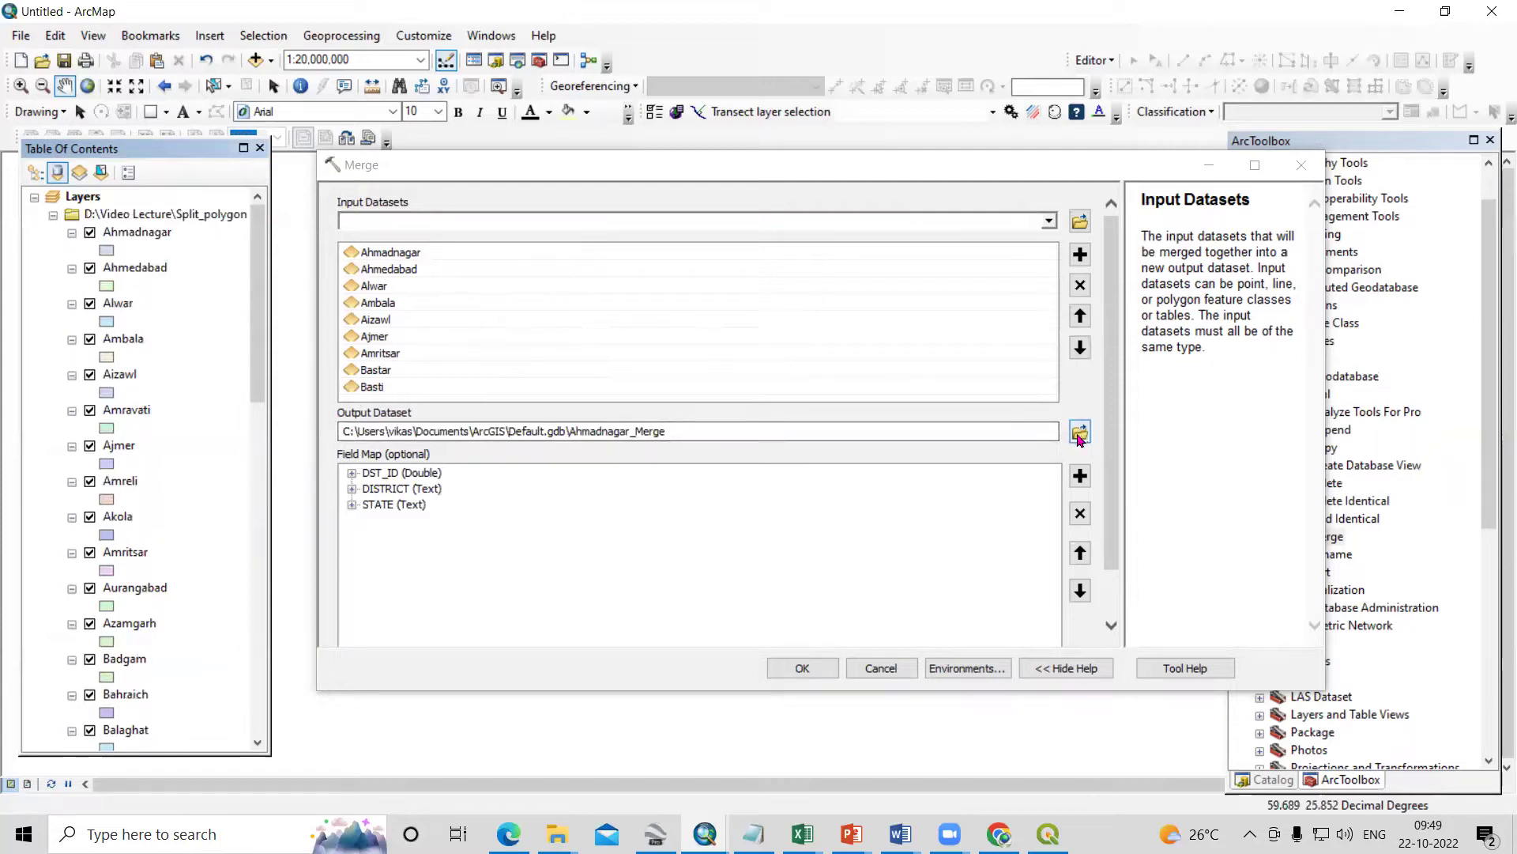
Save the Merge output as mergr_poly.shp in Video Lecture\Split_polygon
left_click(1080, 436)
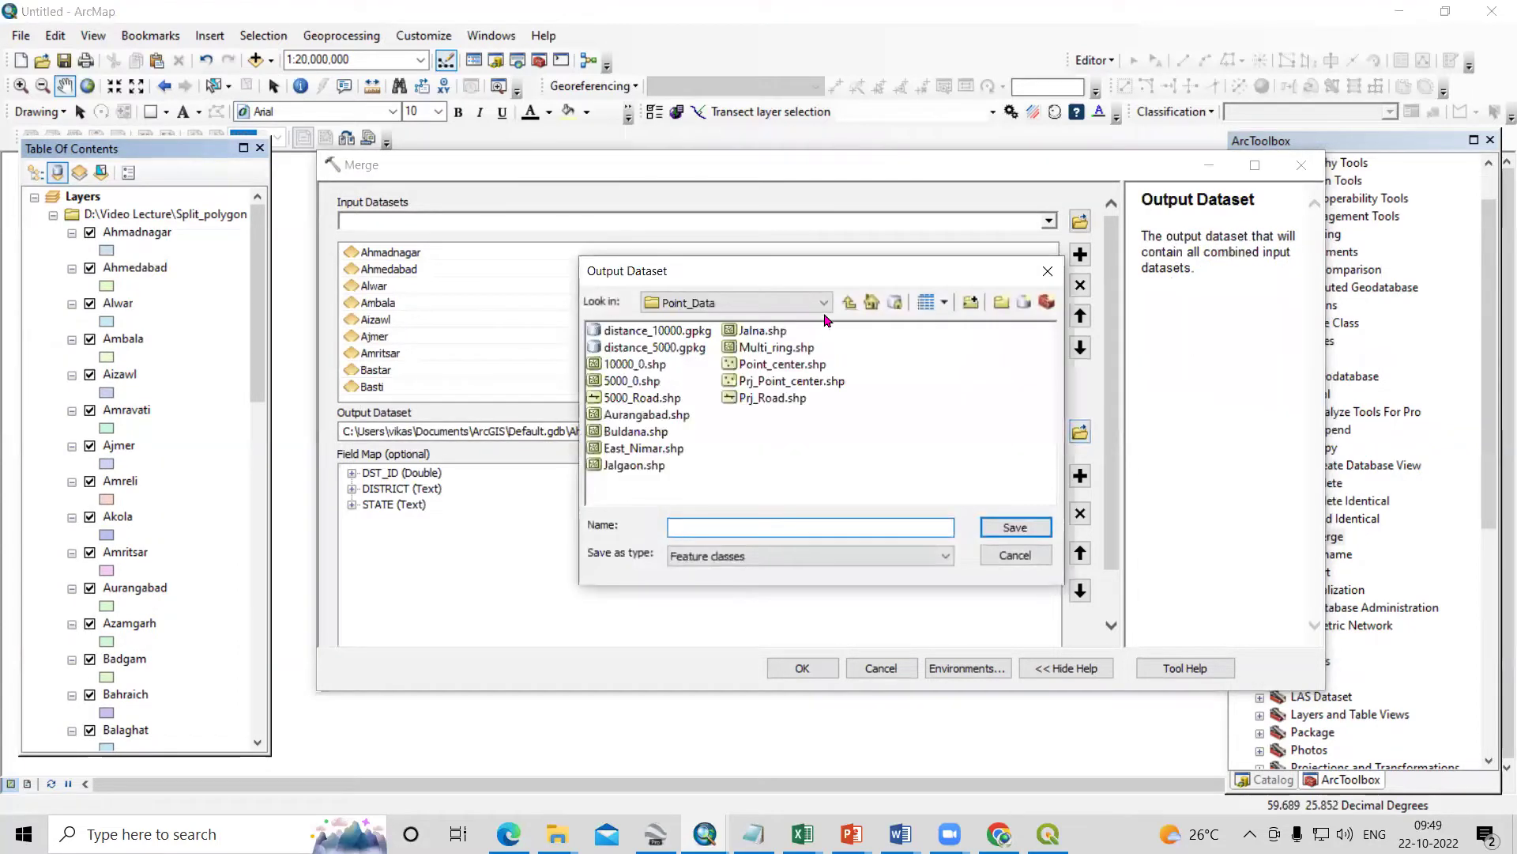
left_click(848, 305)
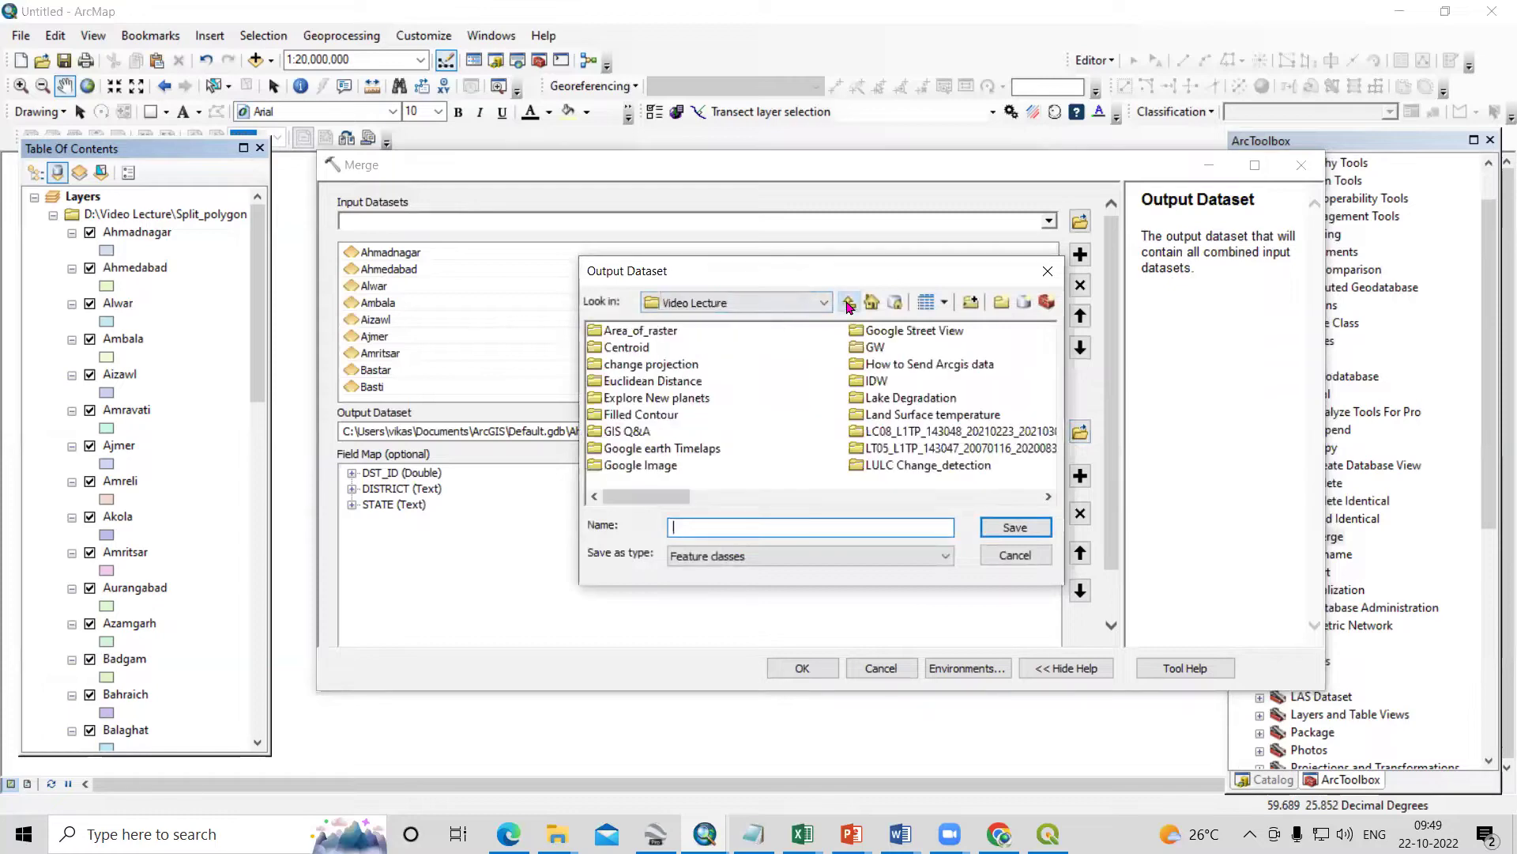
left_click(638, 431)
scroll(639, 431, "right", 3)
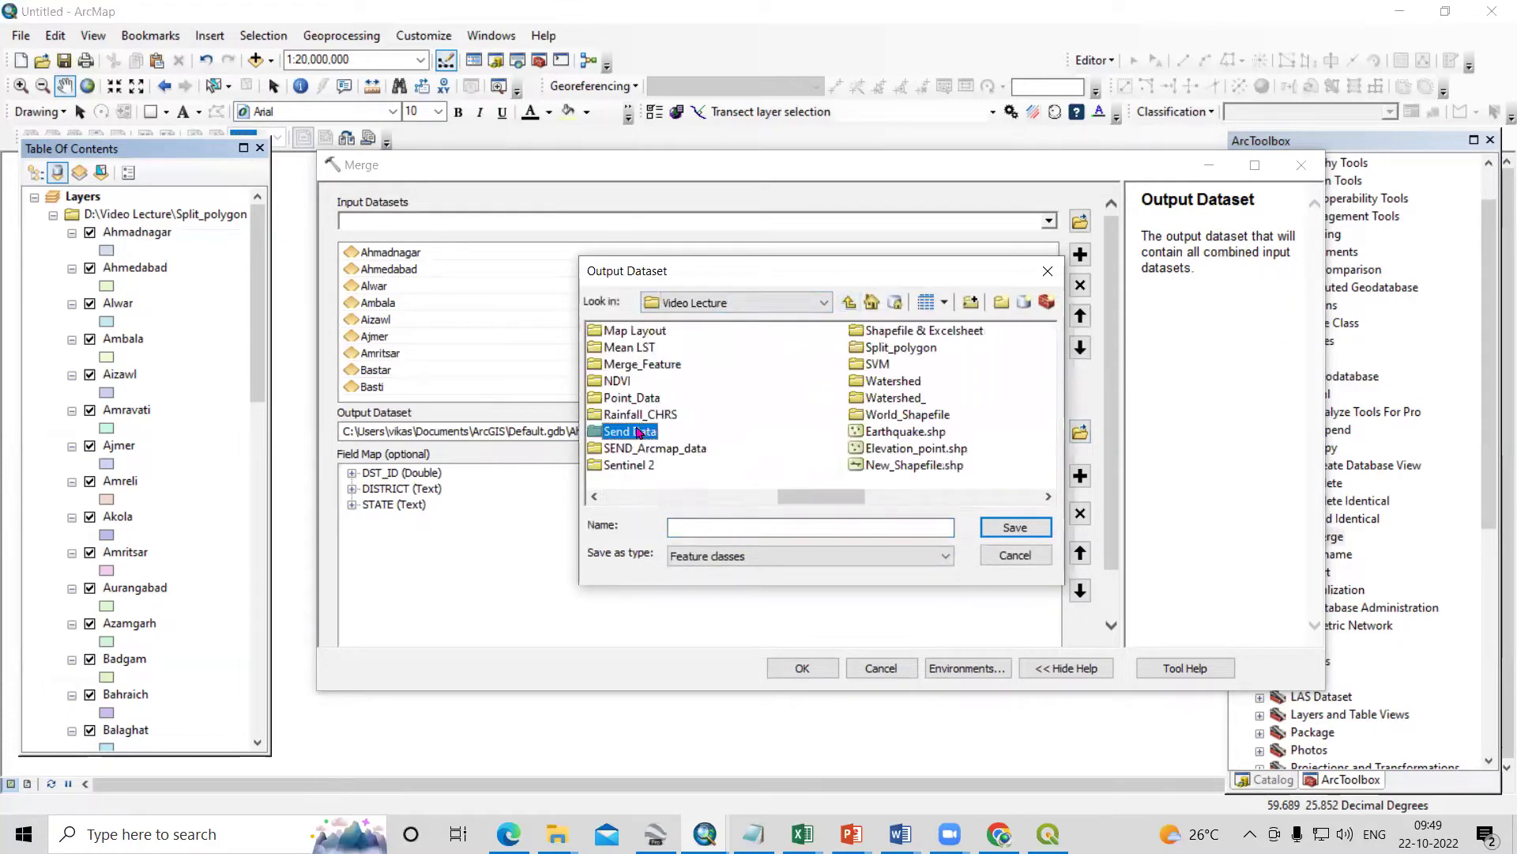
double_click(898, 348)
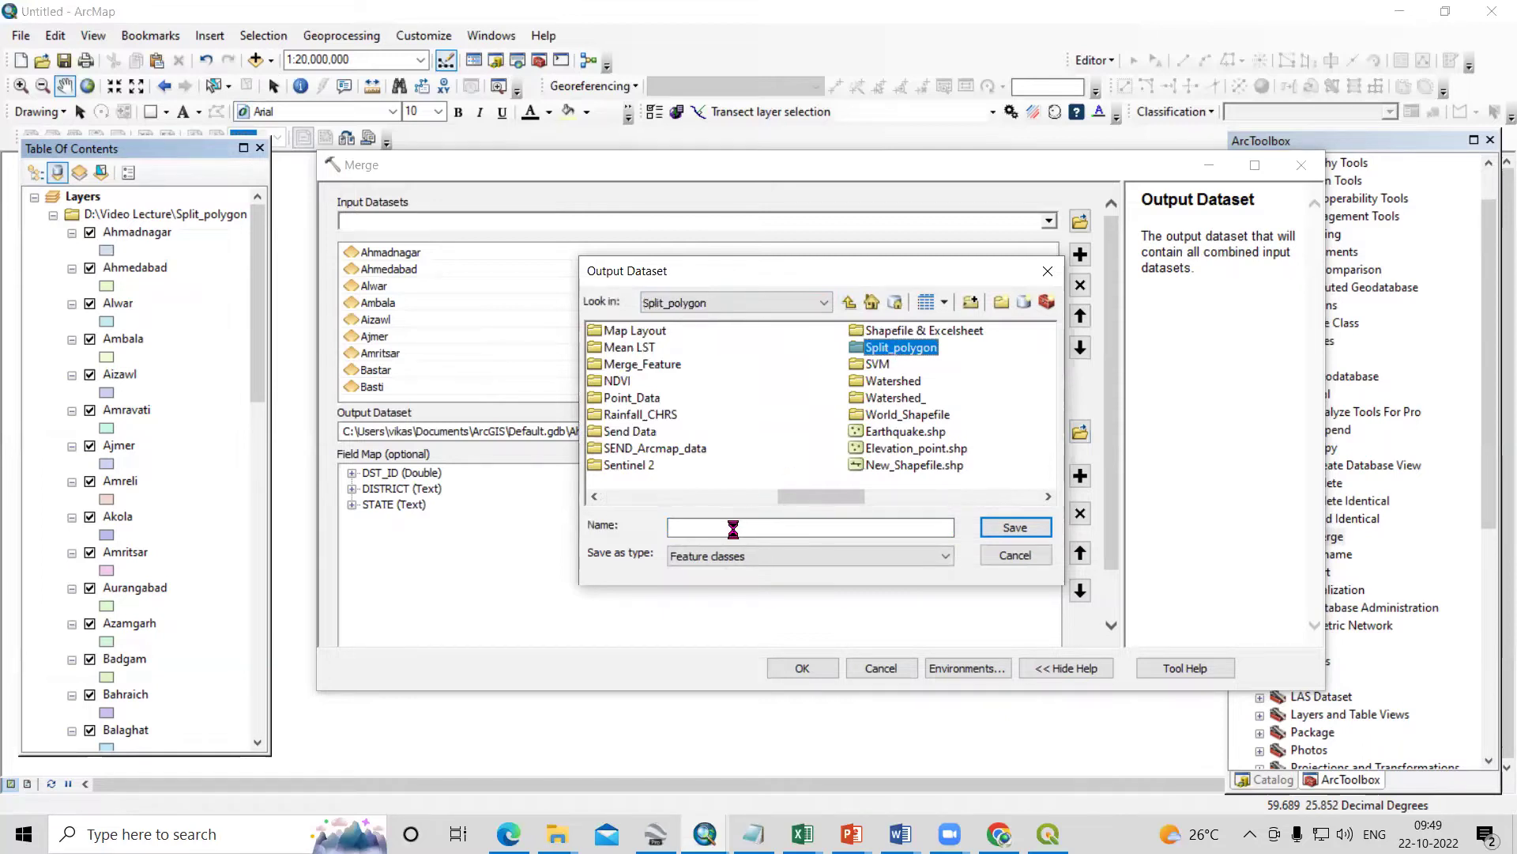
left_click(732, 528)
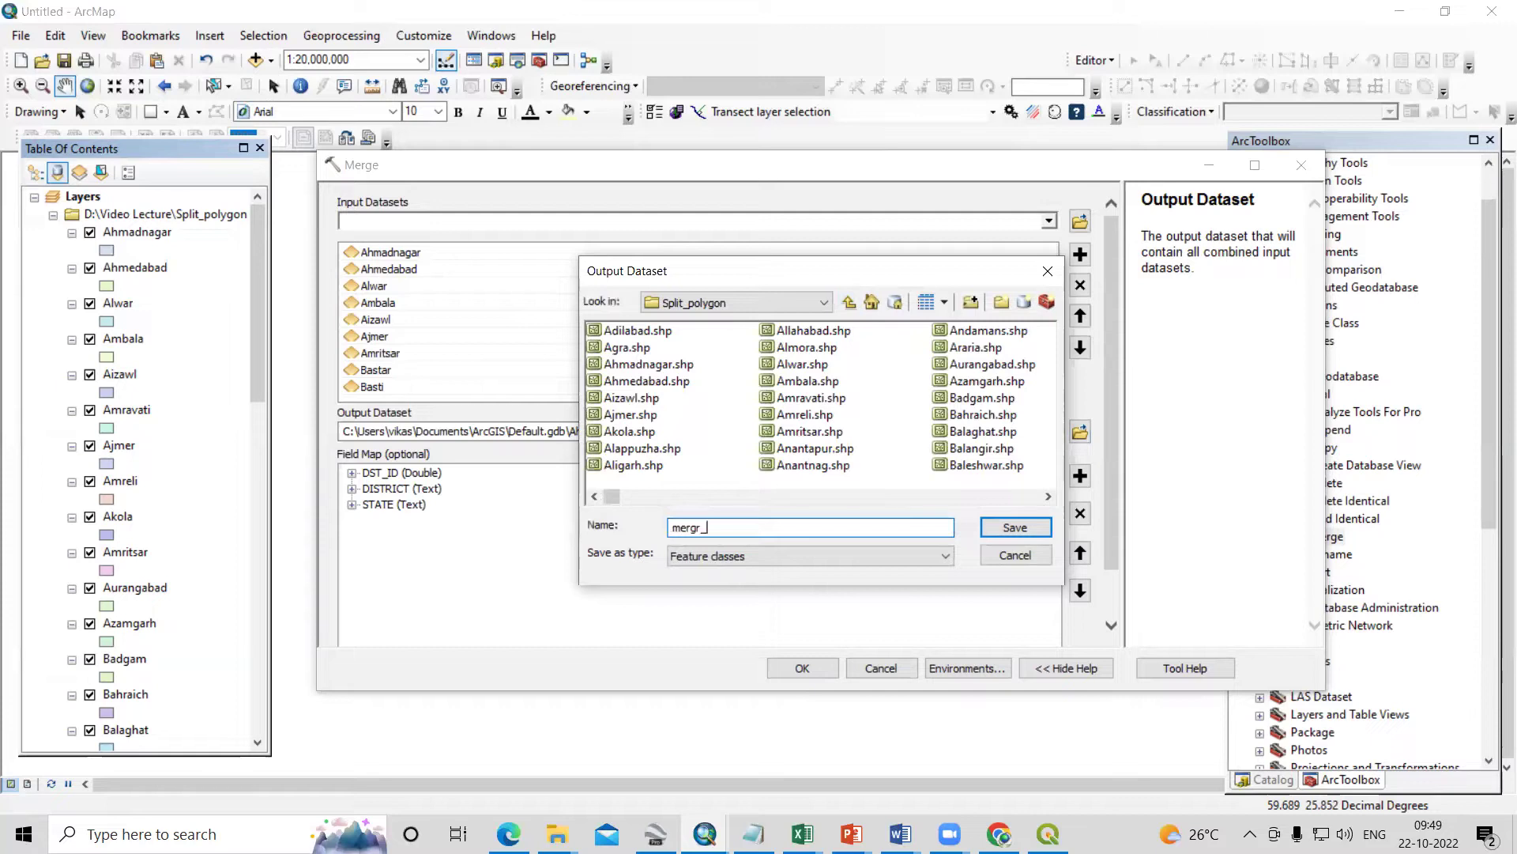
left_click(1013, 528)
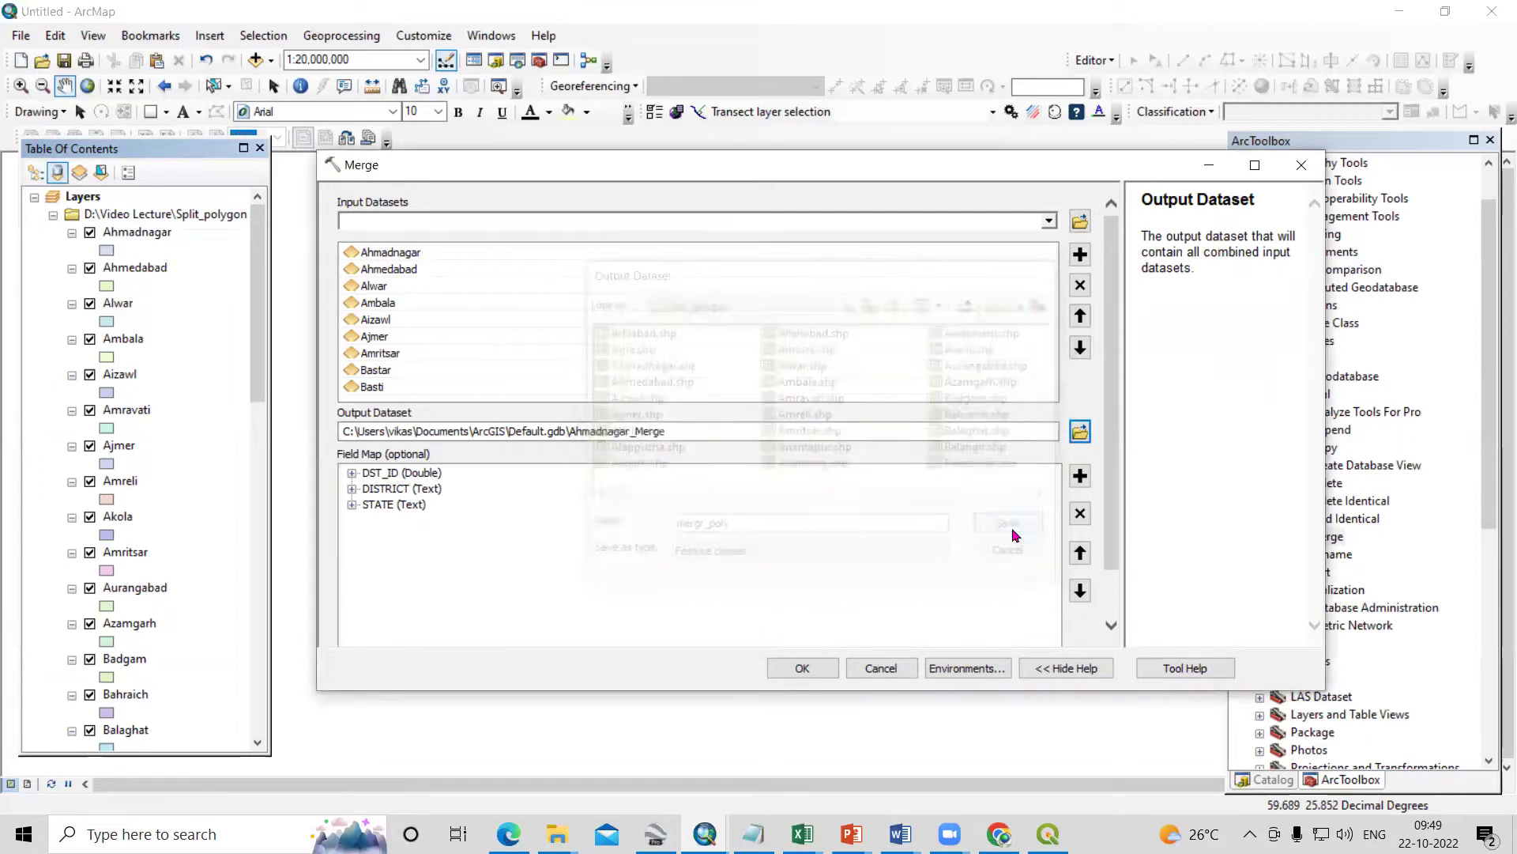
Run the Merge to create mergr_poly and collapse the Ahmadnagar and Ahmedabad legends
left_click(802, 669)
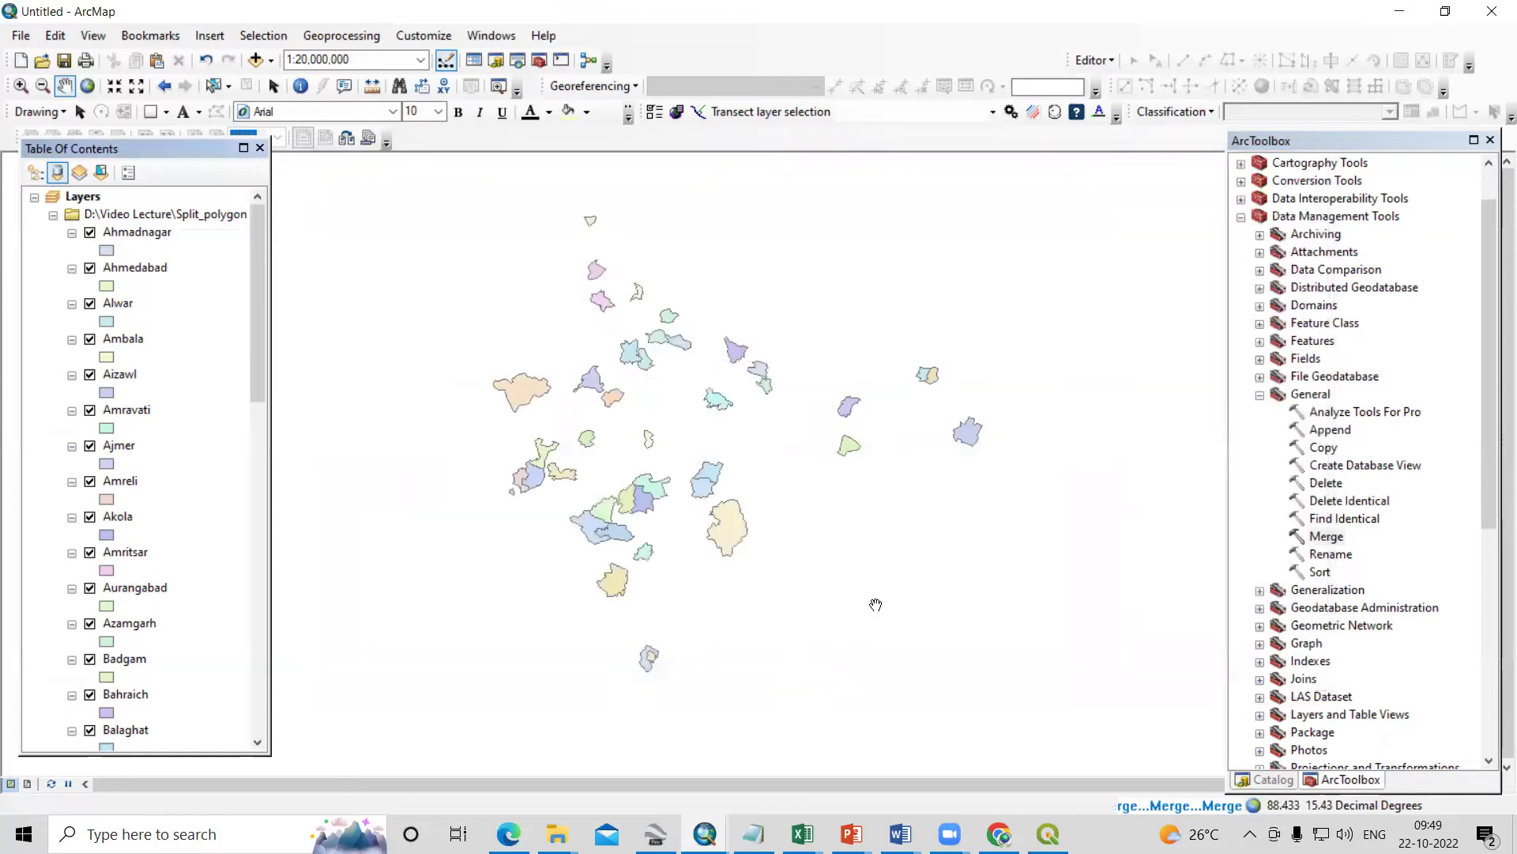
left_click(72, 233)
left_click(72, 249)
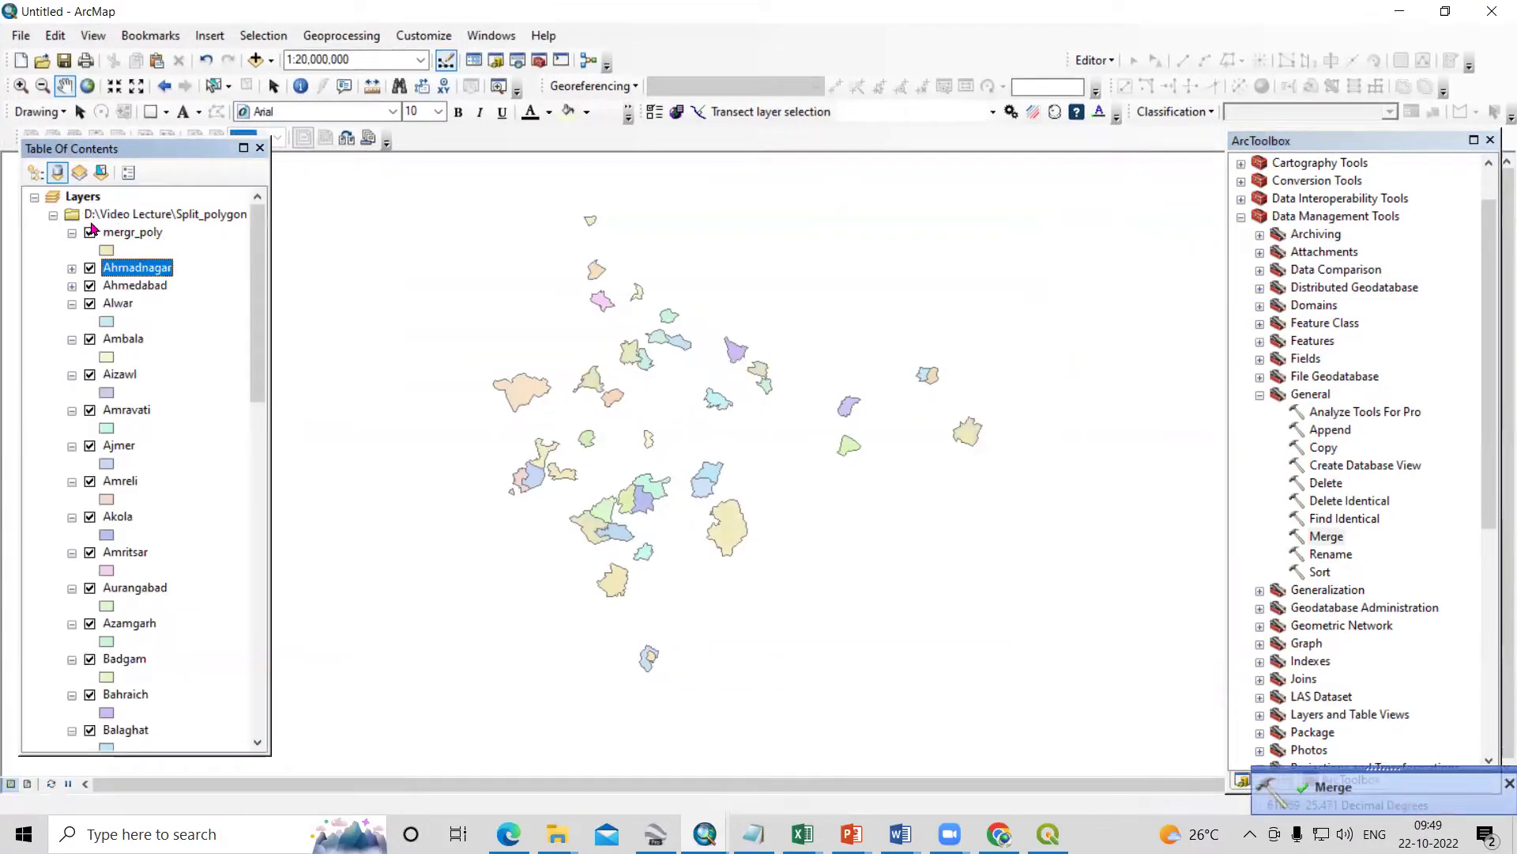
Collapse the remaining district legends and select the new mergr_poly layer
left_click(71, 270)
left_click(71, 305)
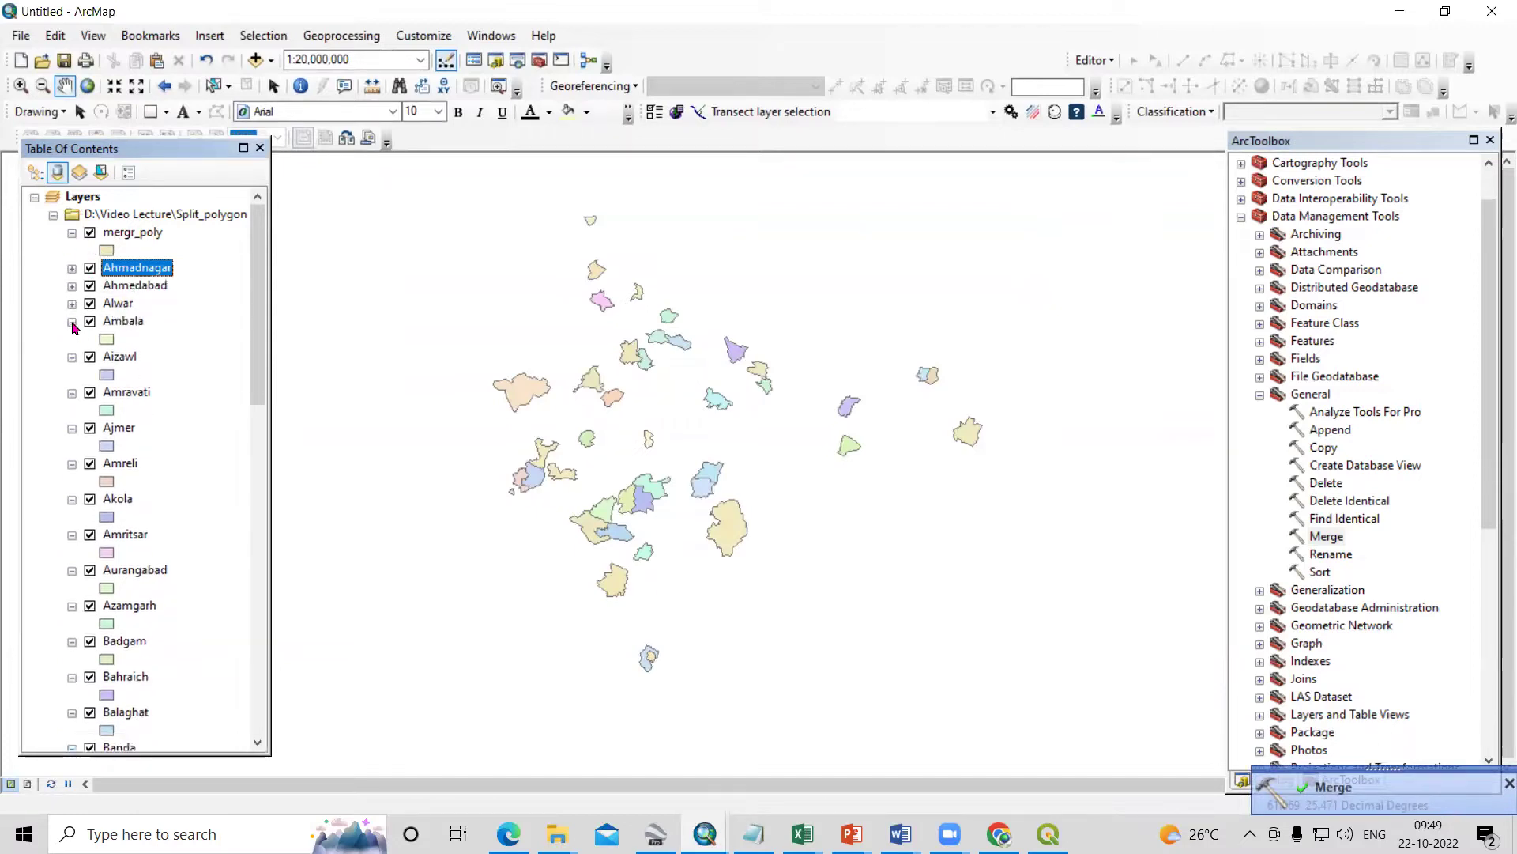
left_click(71, 323)
left_click(71, 340)
left_click(71, 358)
left_click(71, 376)
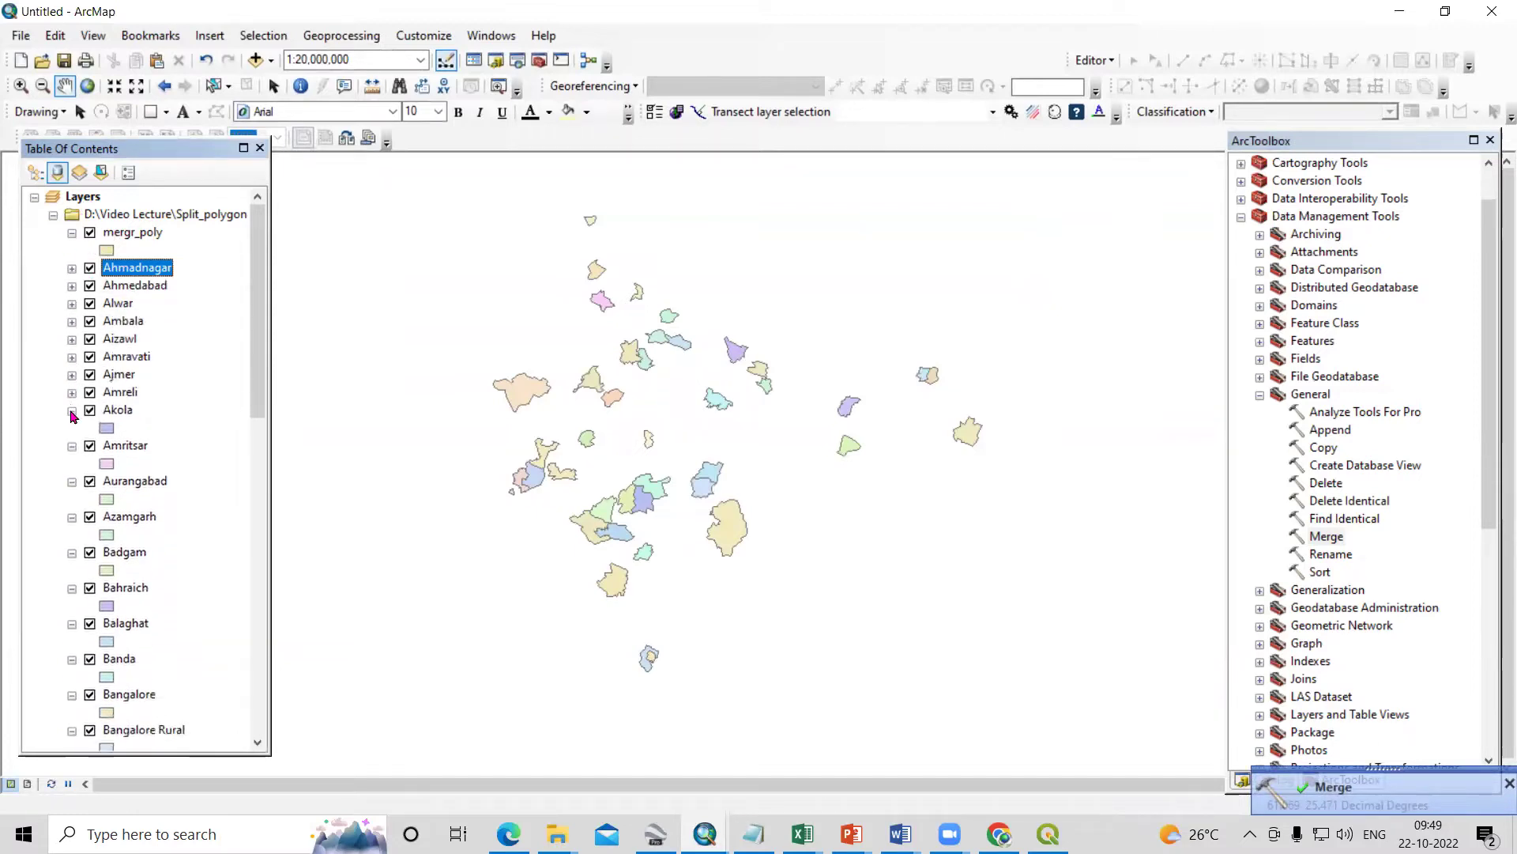
left_click(71, 394)
left_click(132, 233)
Copy the mergr_poly layer and paste it into the other, empty ArcMap window
right_click(158, 232)
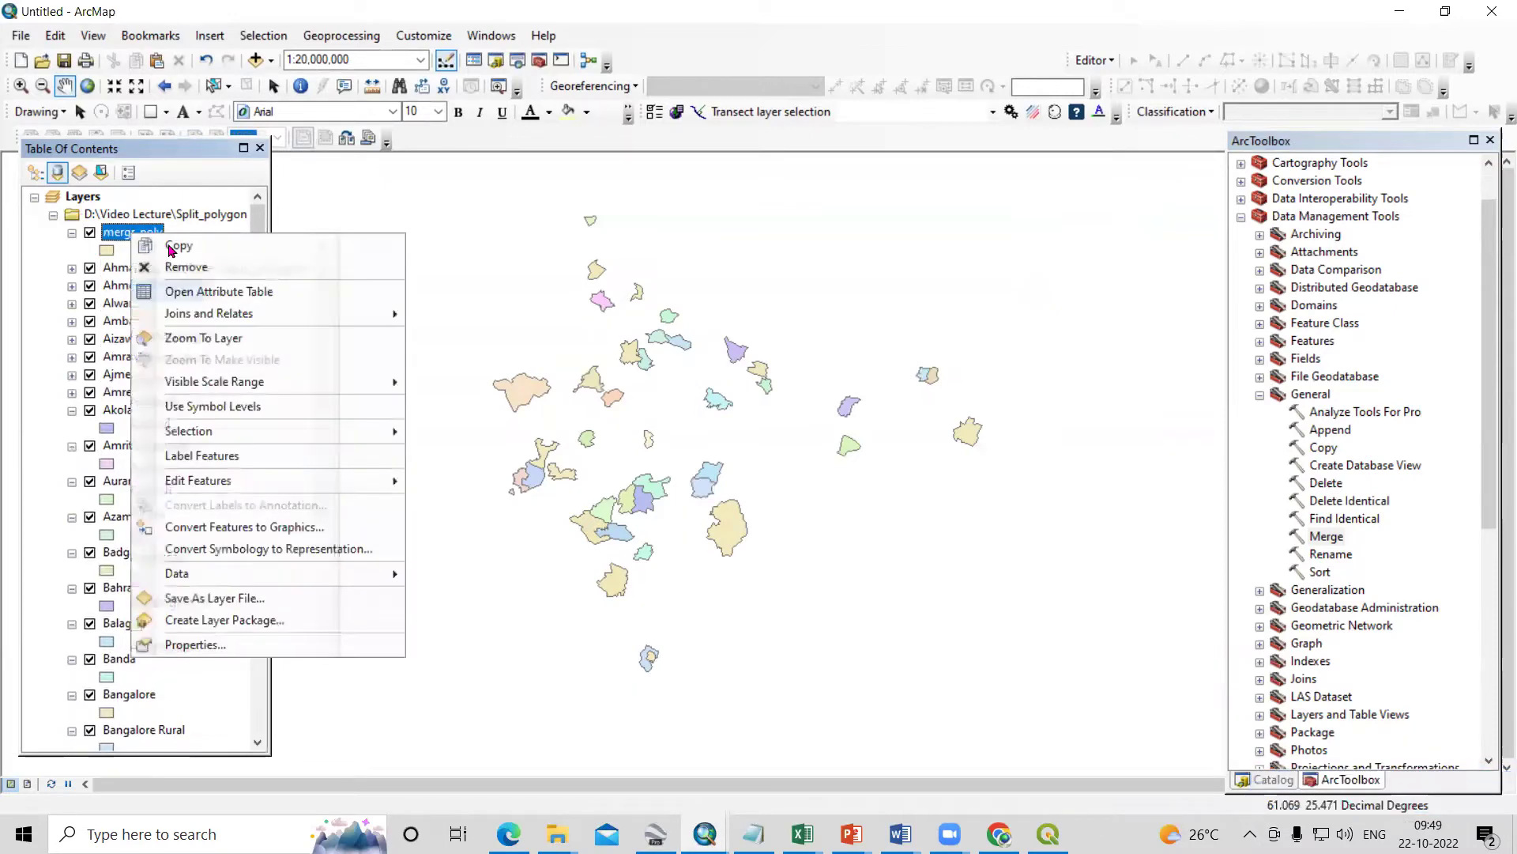
left_click(170, 246)
mouse_move(705, 832)
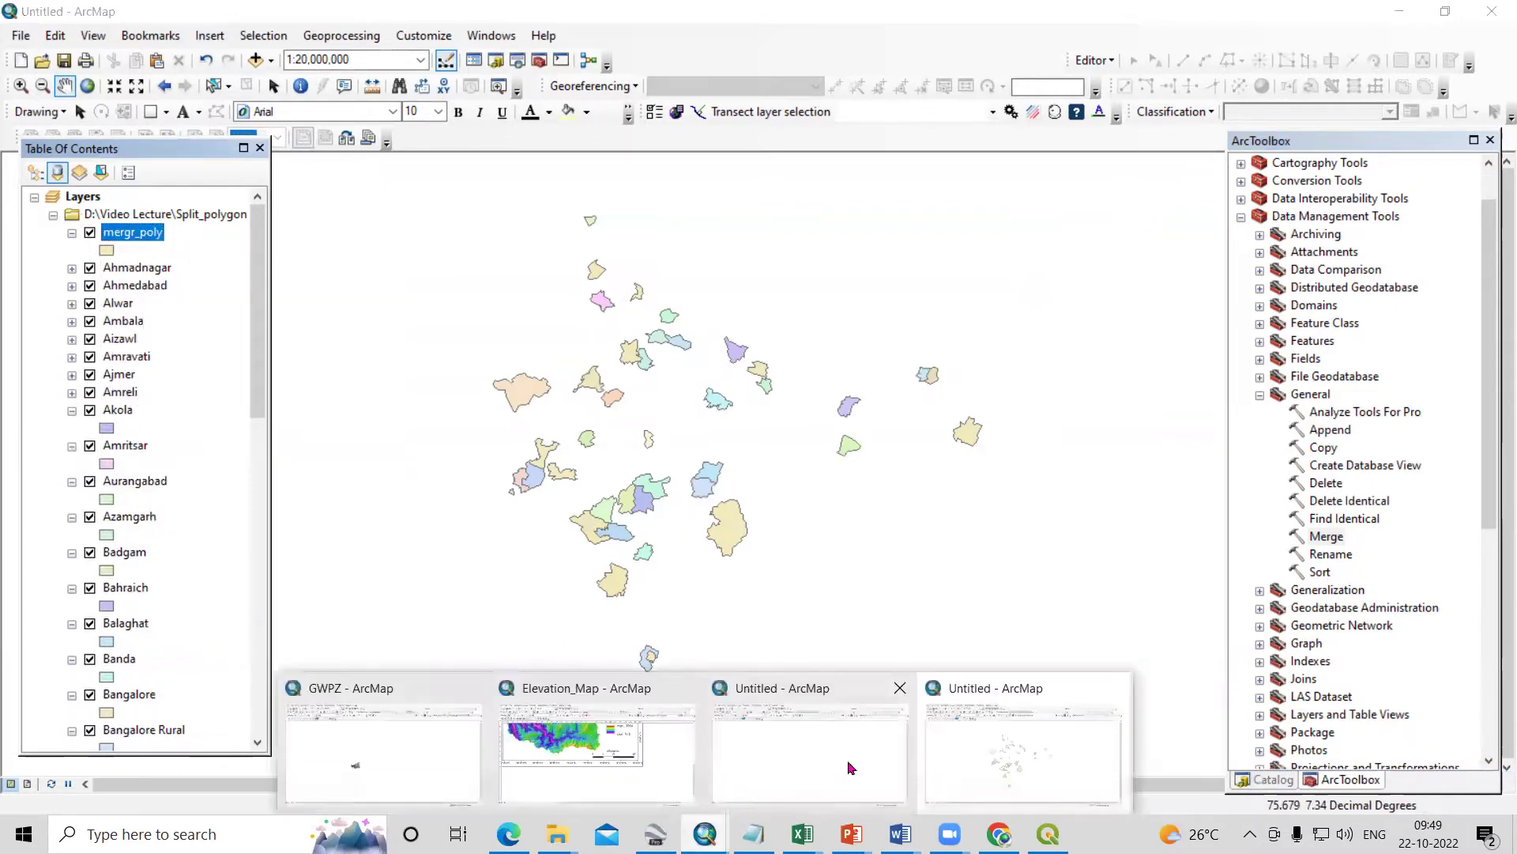
left_click(850, 762)
right_click(694, 343)
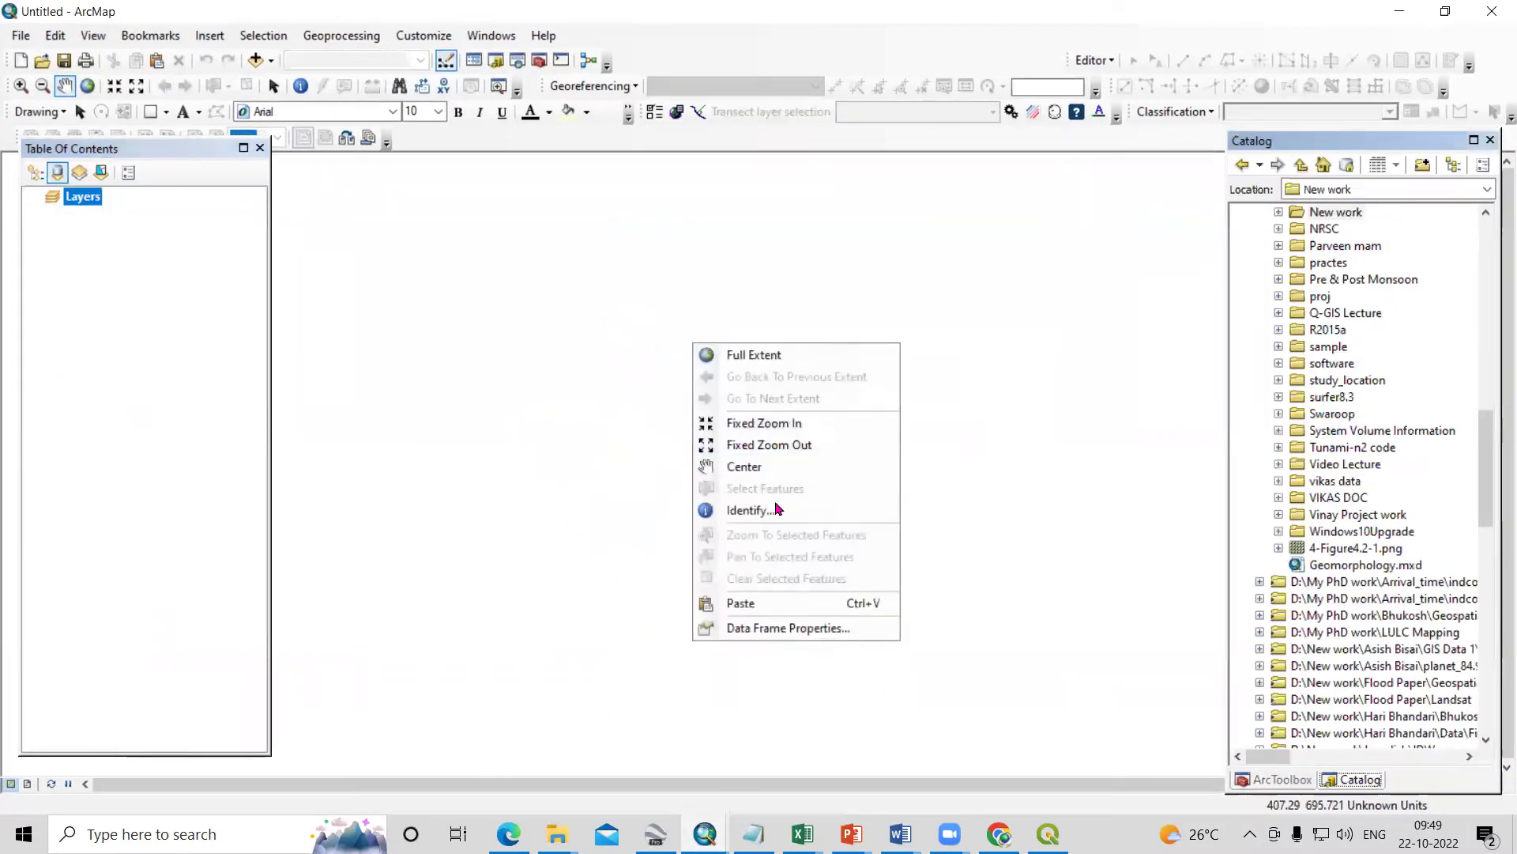
left_click(794, 598)
Review the mergr_poly attribute table showing 10 merged districts, then close it
scroll(603, 464, "up", 2)
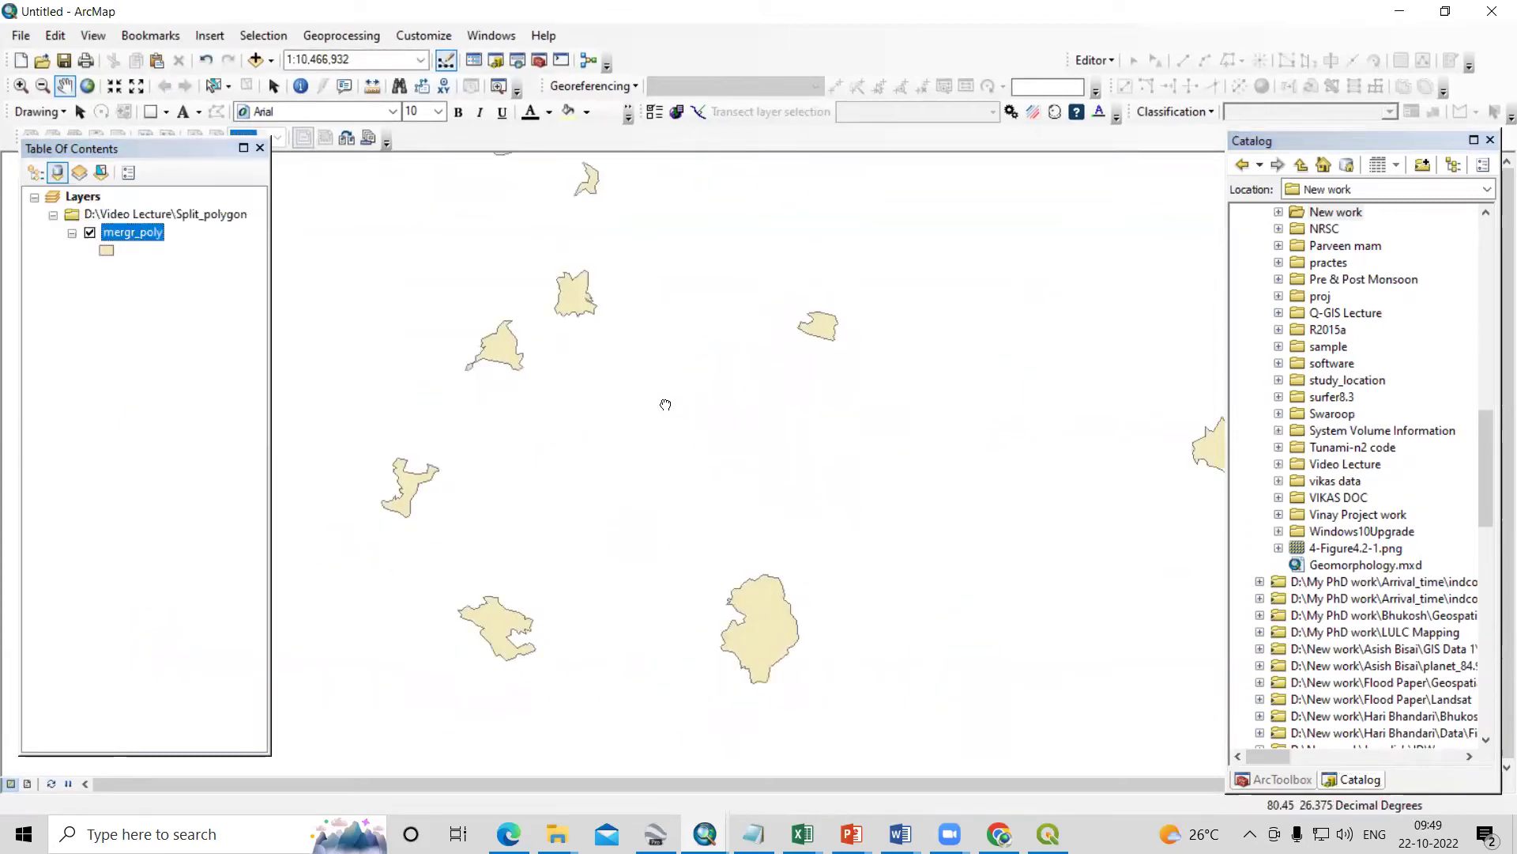
scroll(644, 461, "up", 1)
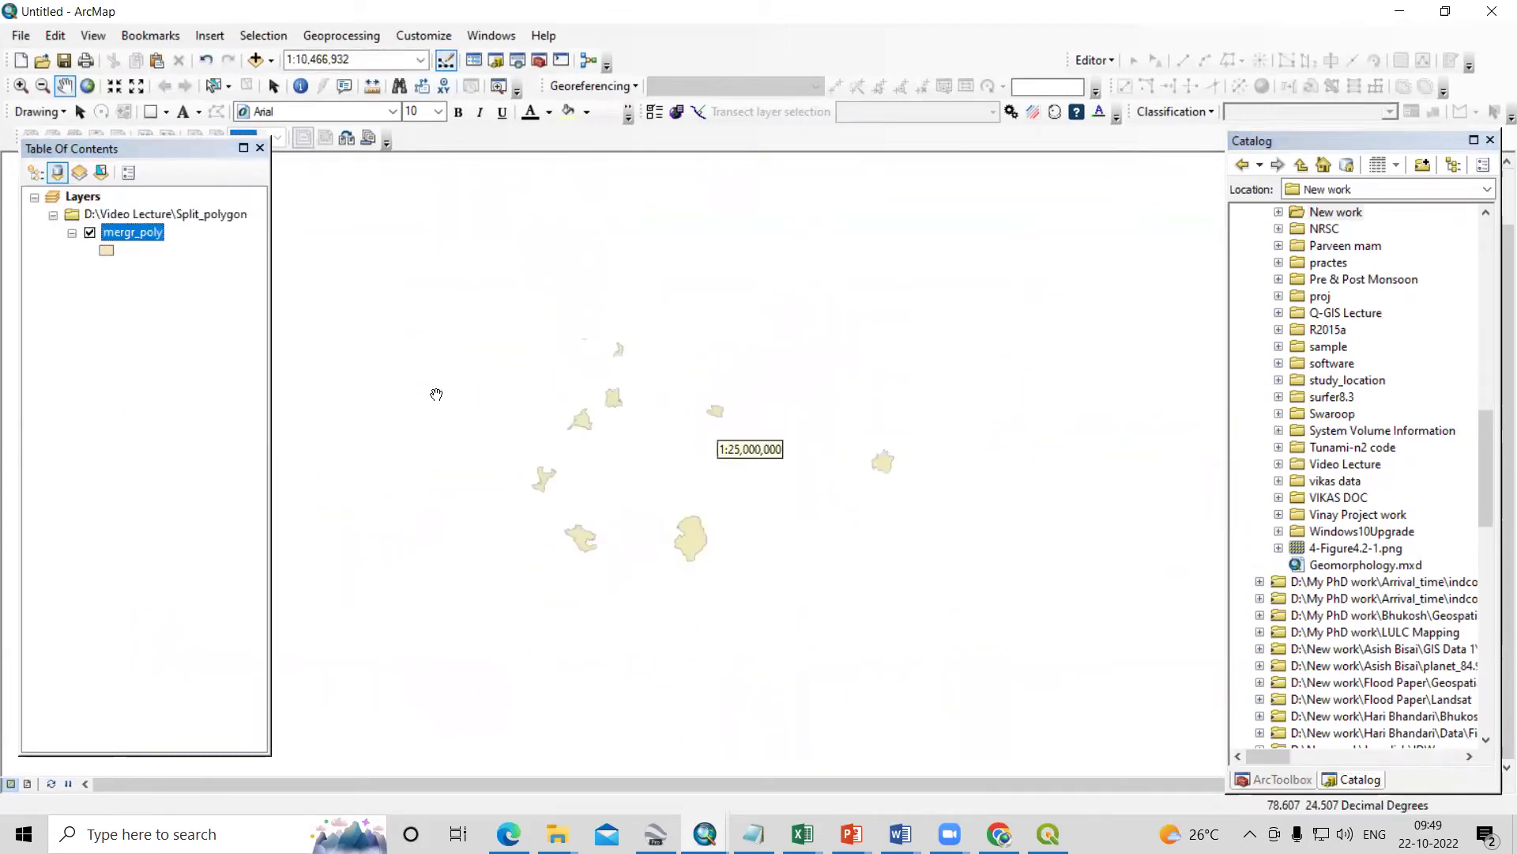
right_click(147, 237)
left_click(213, 294)
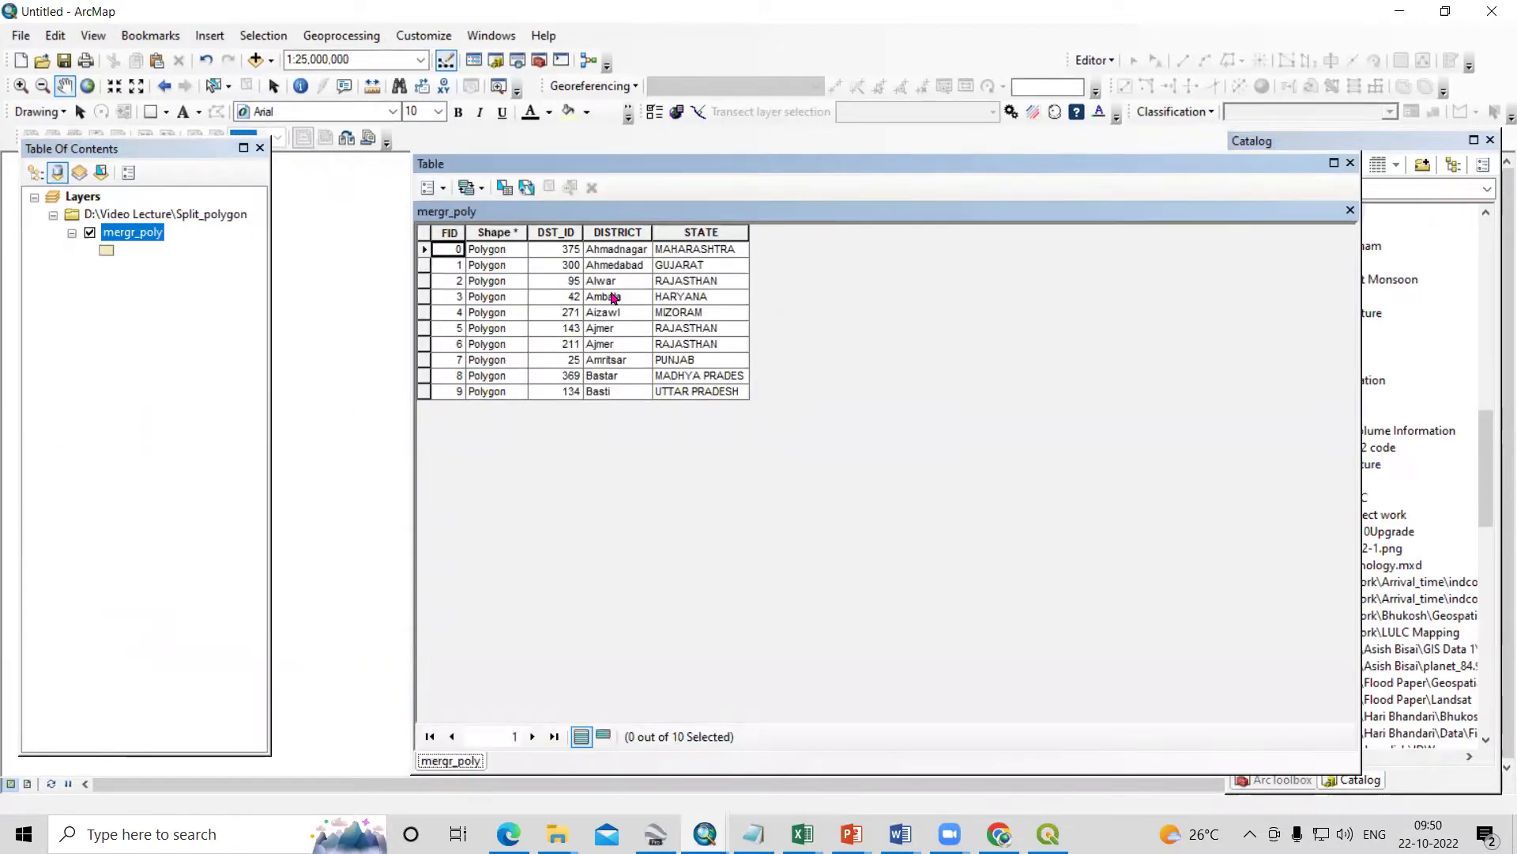
left_click(1351, 162)
Return to the district-layers map and collapse the Akola, Amritsar, Aurangabad, Azamgarh and Badgam legends
mouse_move(705, 834)
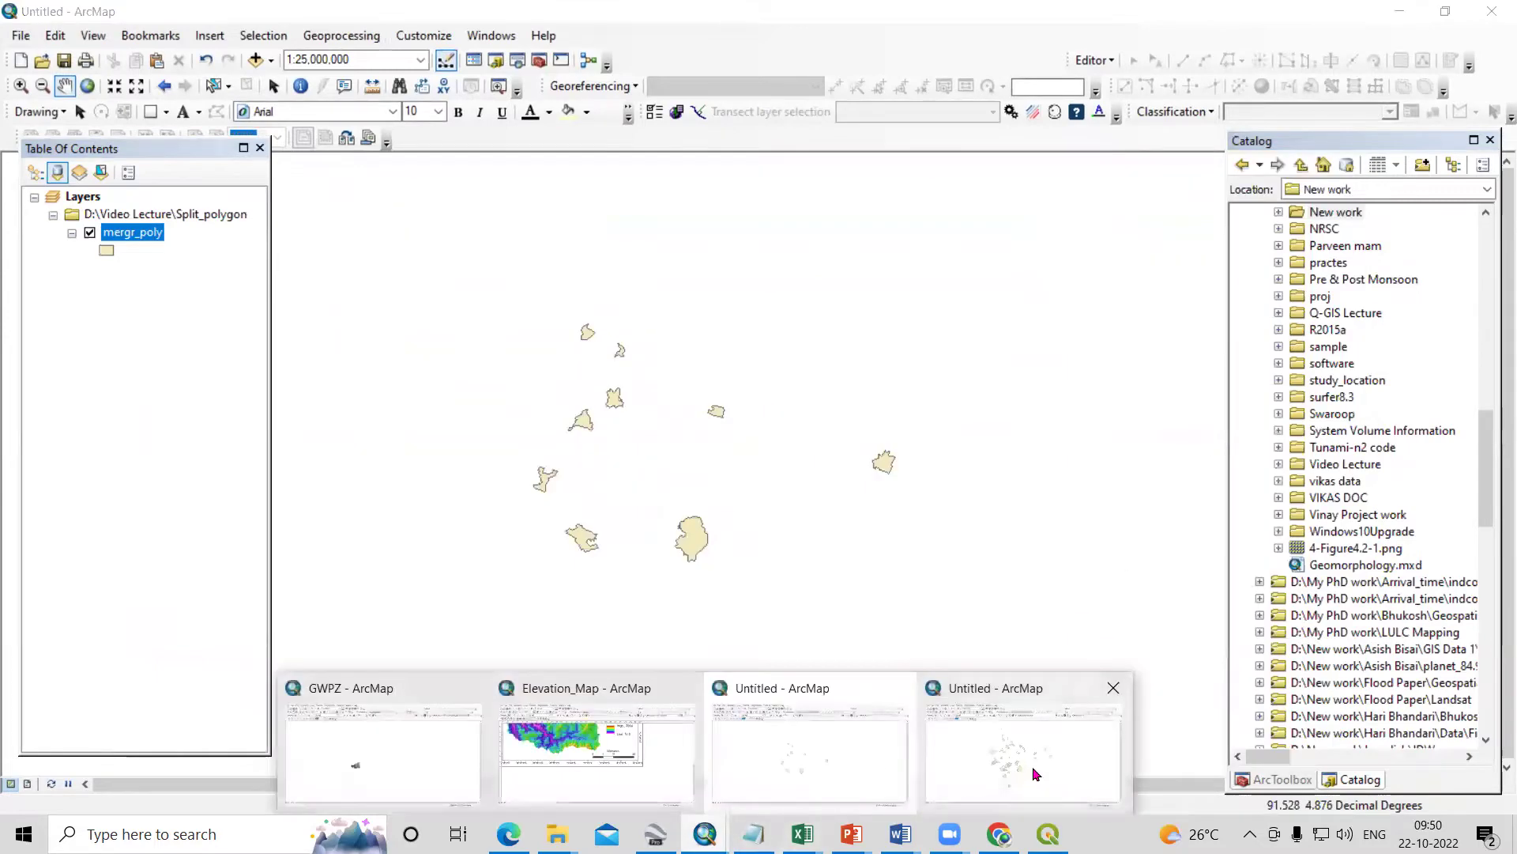
left_click(1027, 751)
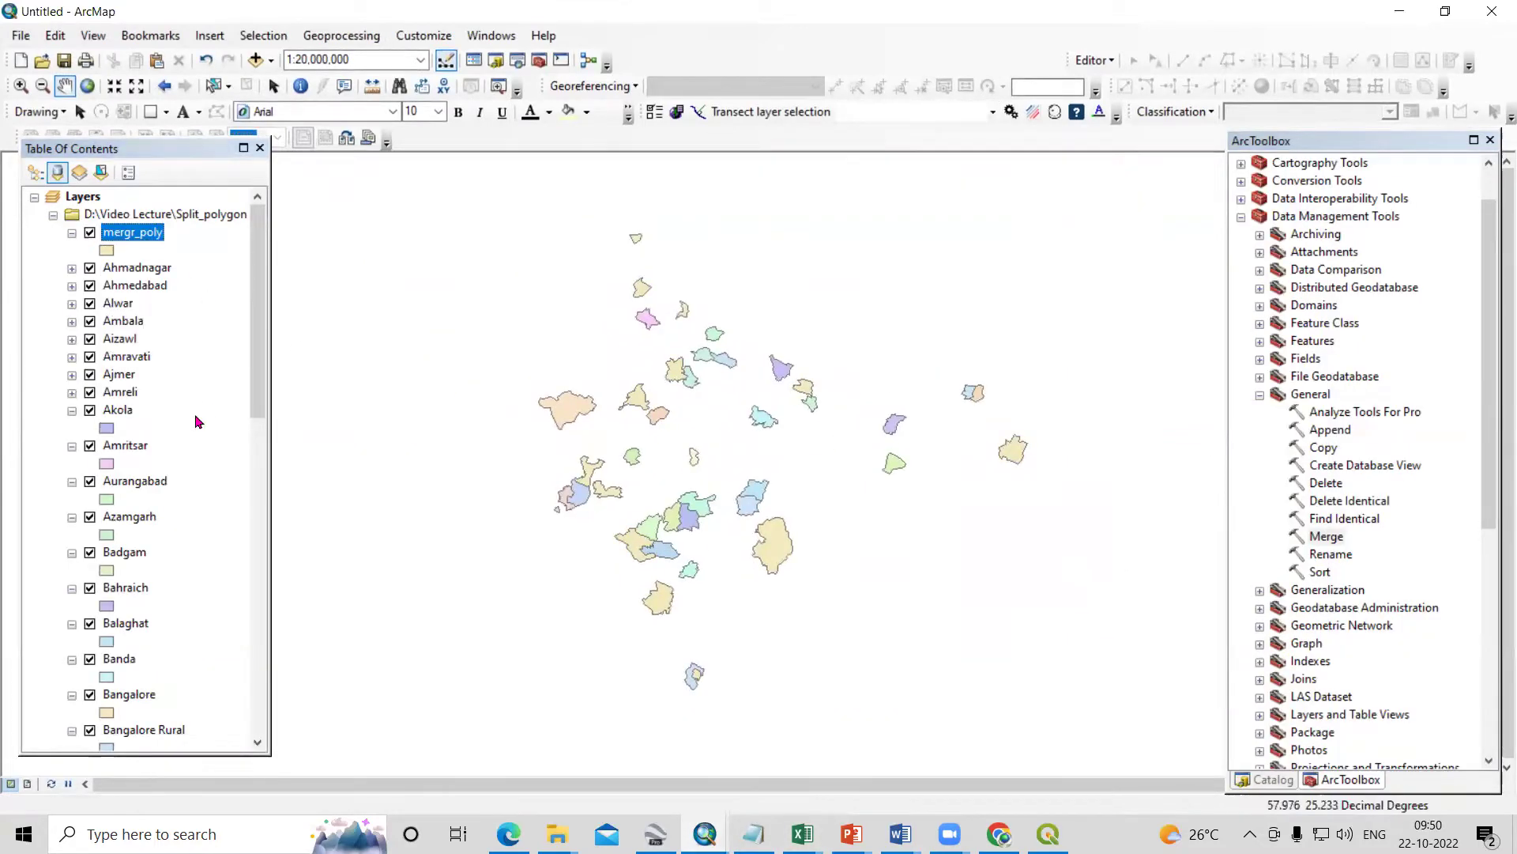
left_click(71, 410)
left_click(72, 428)
left_click(72, 446)
left_click(72, 463)
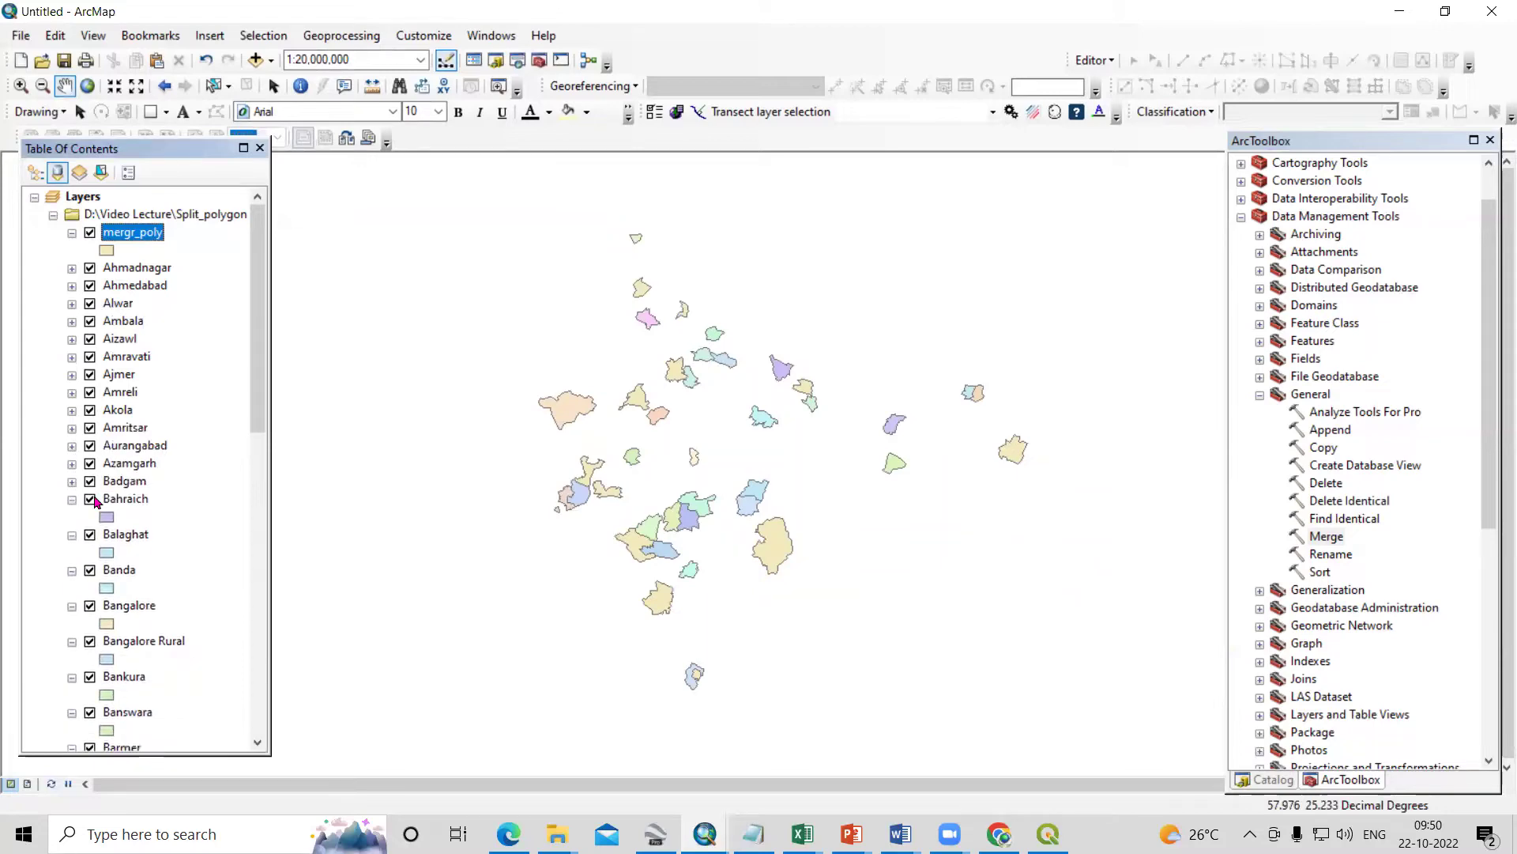
left_click(72, 481)
In QGIS, start adding a vector layer and browse to D:\Video Lecture\Split_polygon
left_click(644, 476)
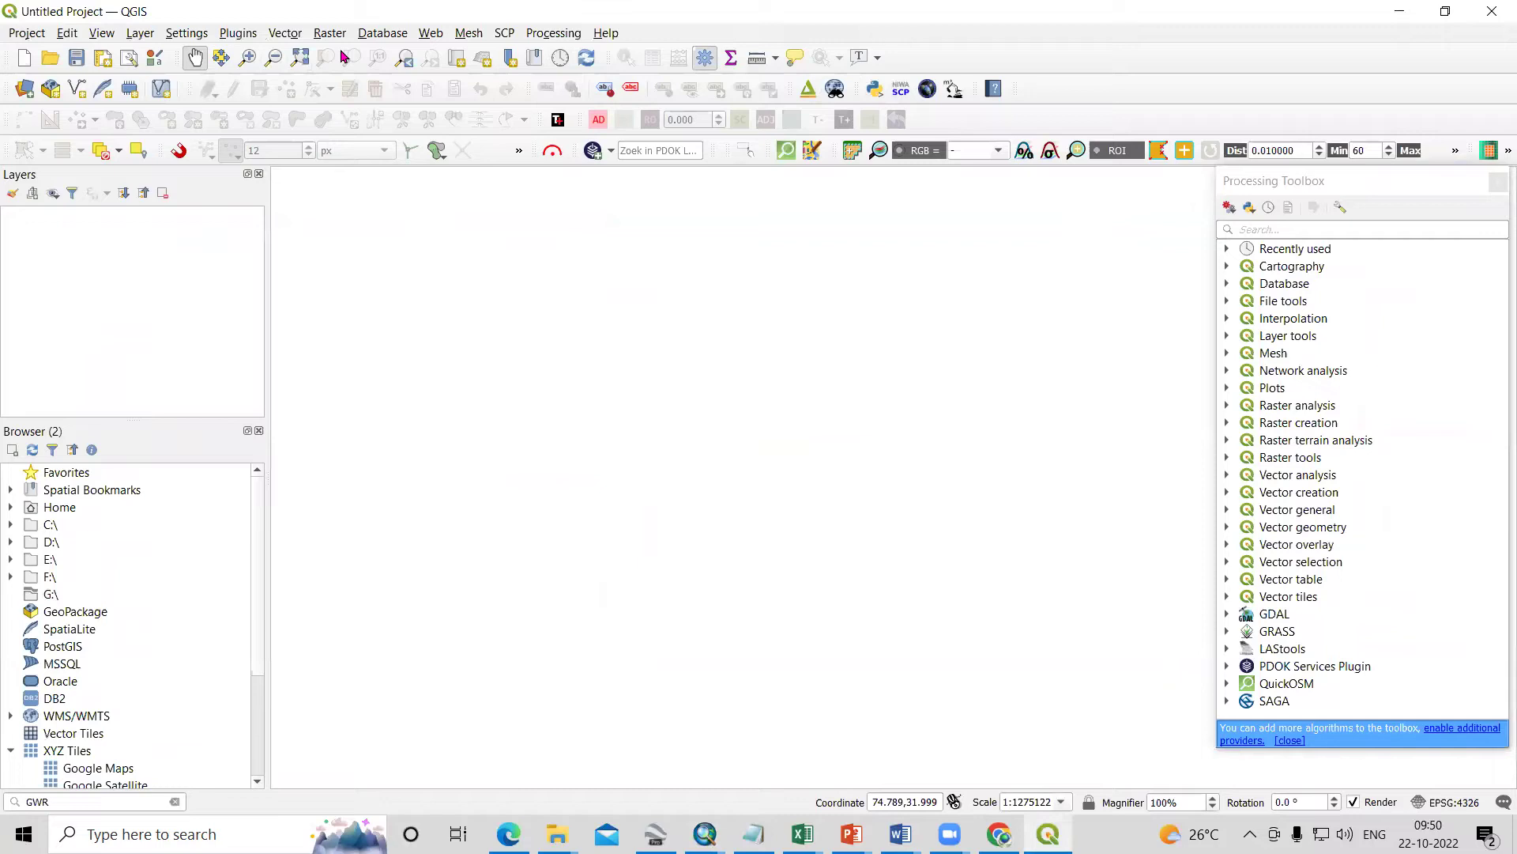
left_click(142, 32)
mouse_move(183, 99)
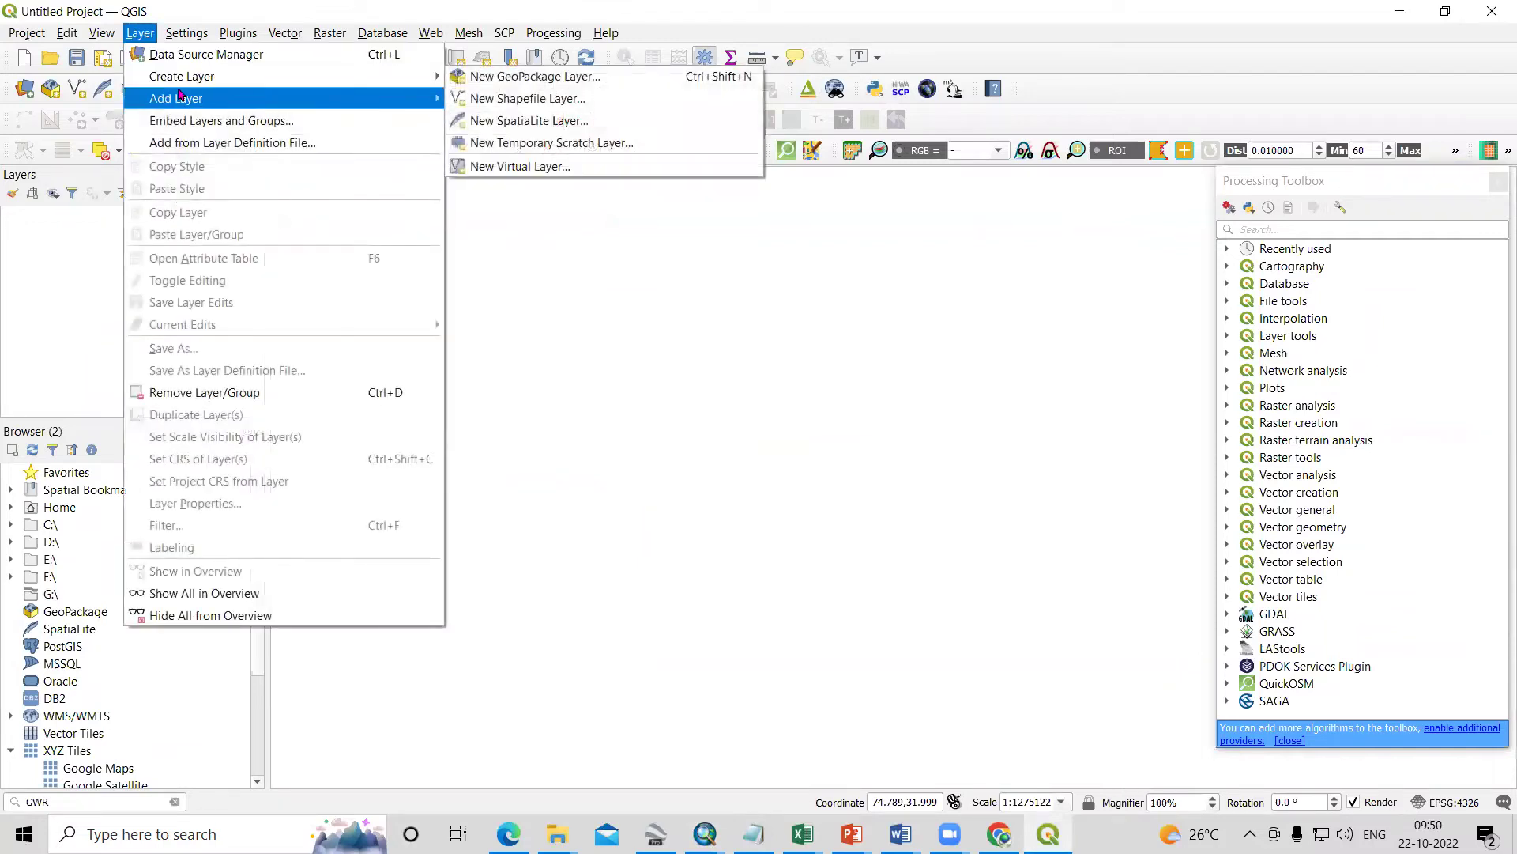
left_click(478, 99)
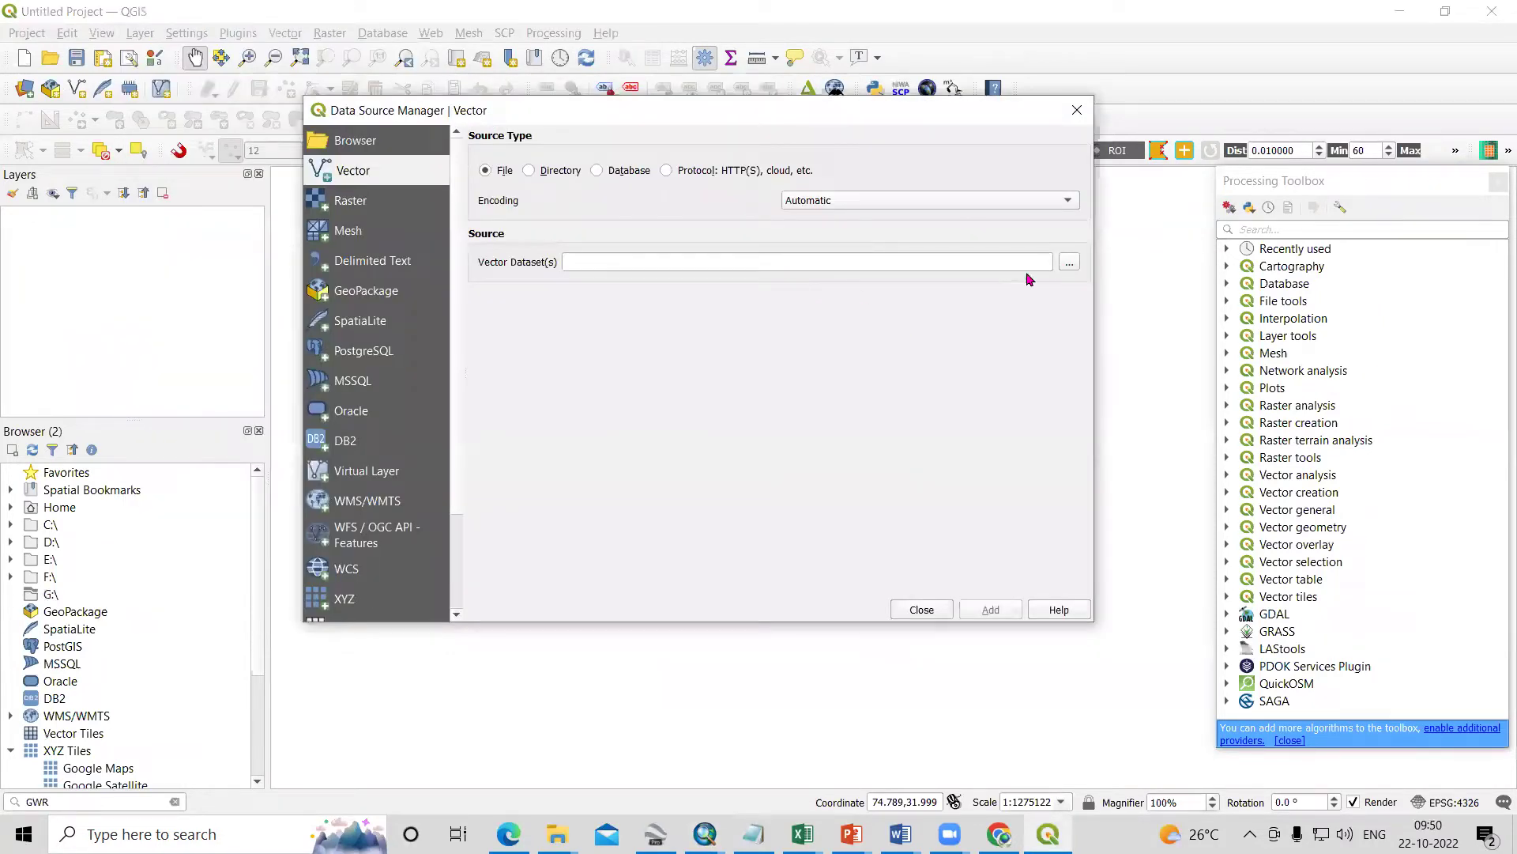
left_click(1069, 264)
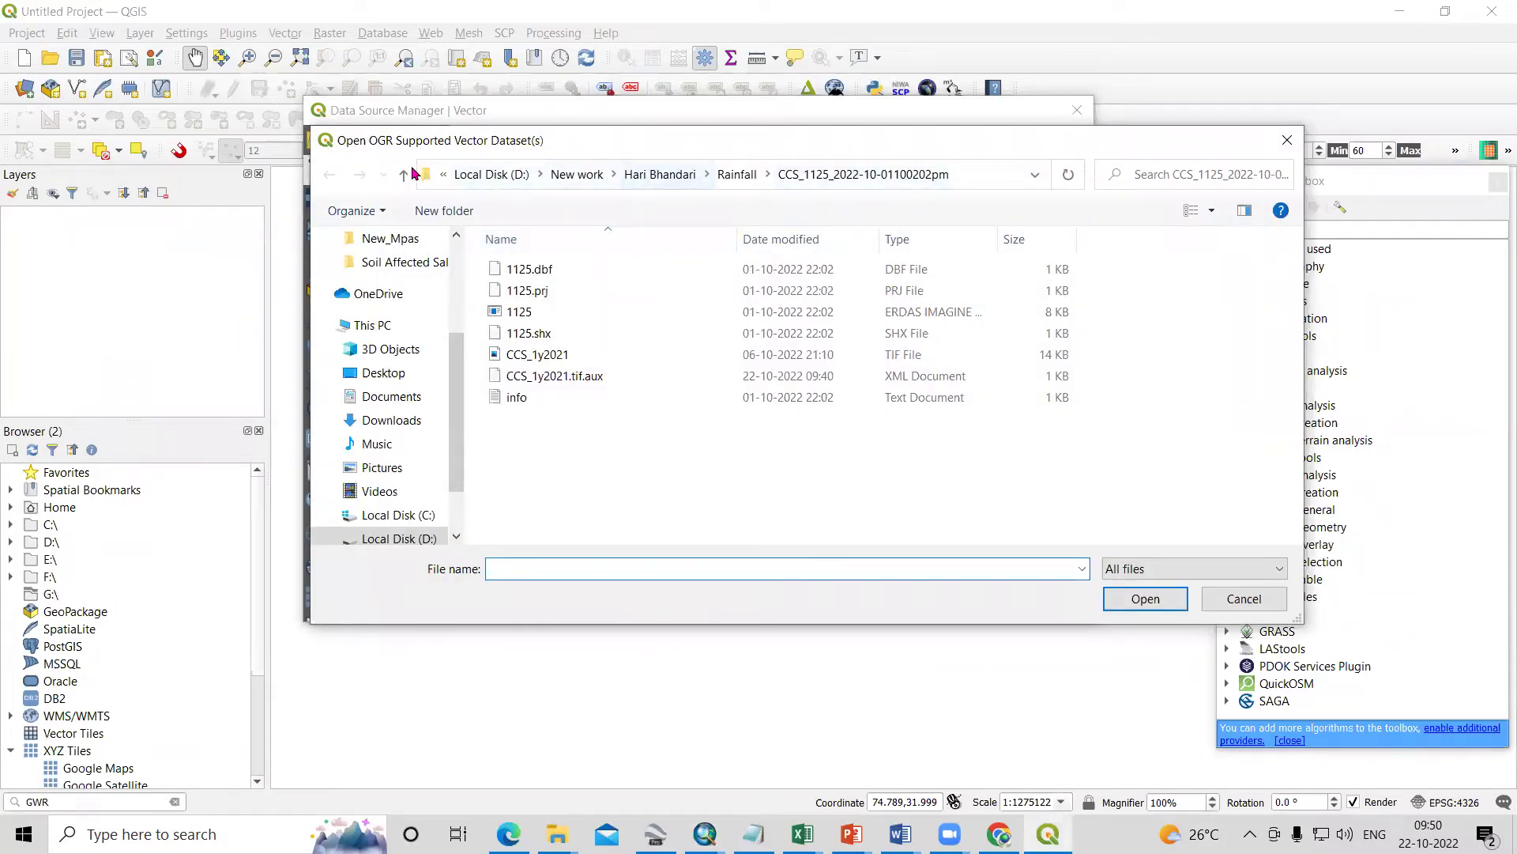
left_click(496, 176)
scroll(704, 329, "down", 6)
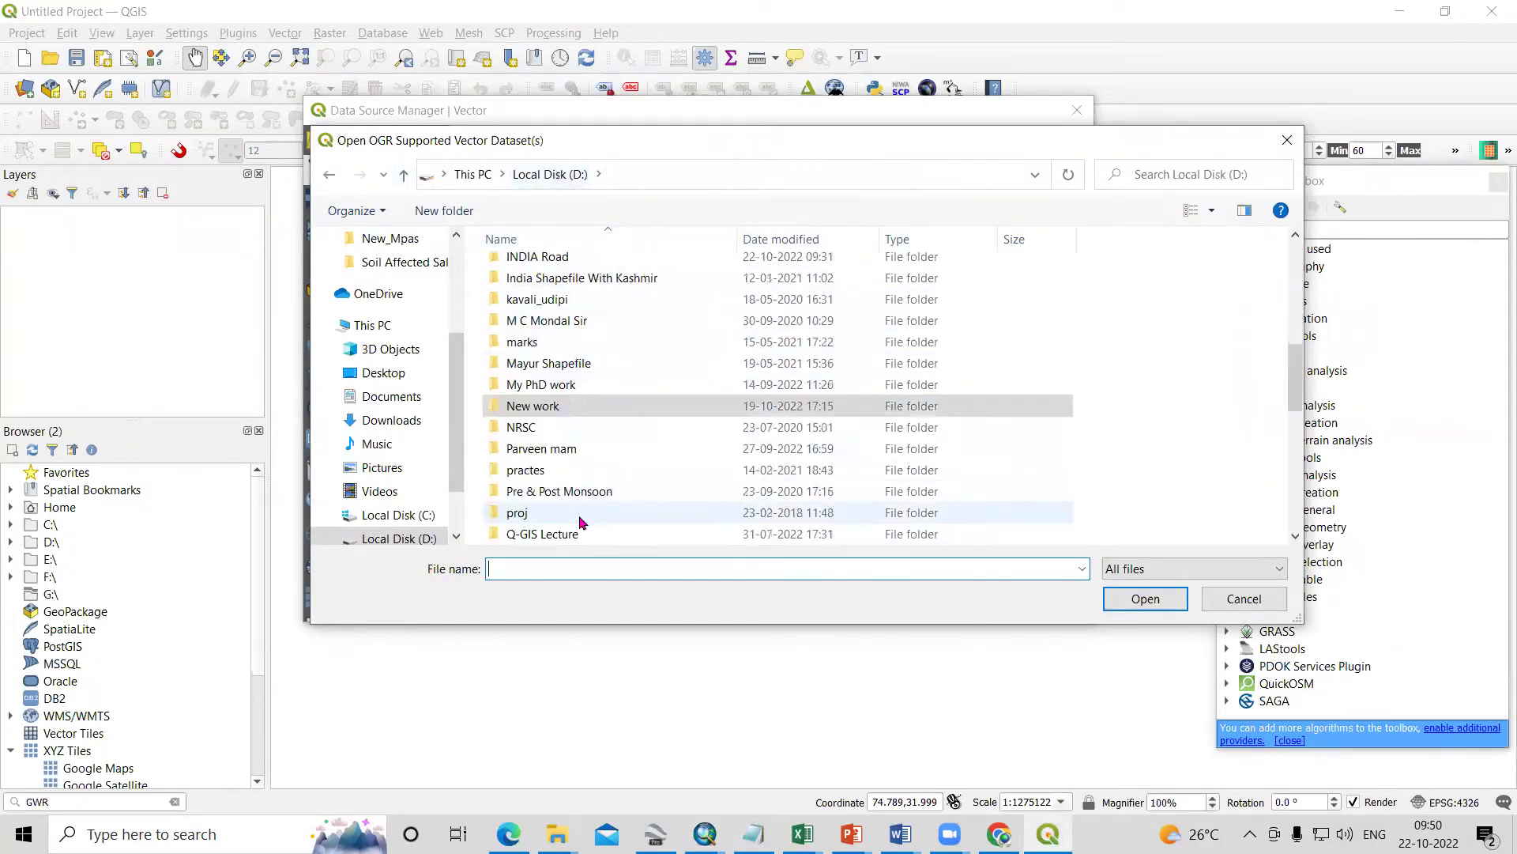
scroll(433, 532, "down", 1)
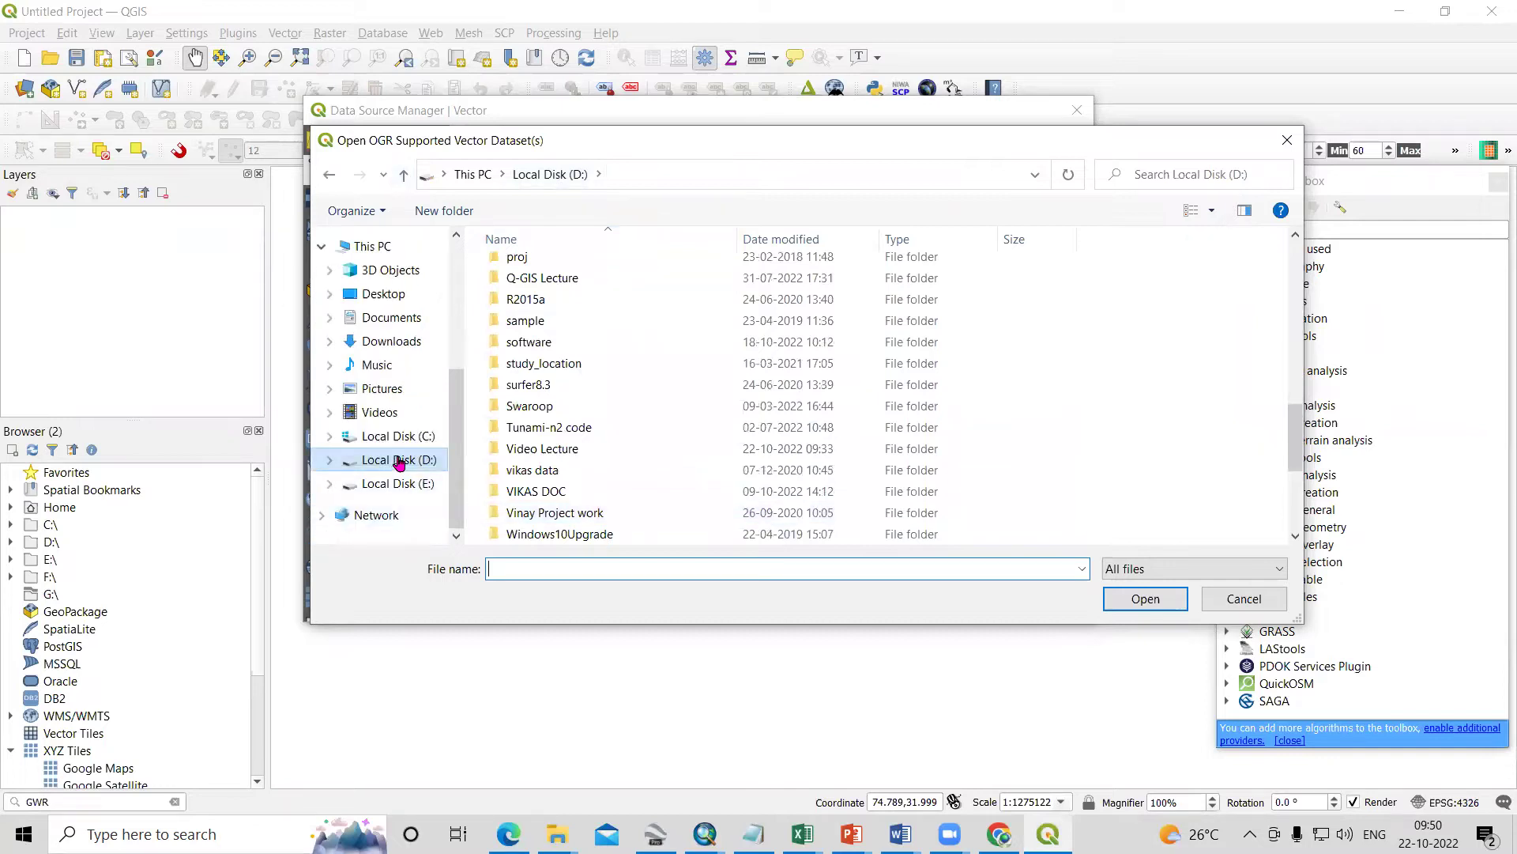
scroll(569, 428, "up", 5)
scroll(569, 428, "down", 8)
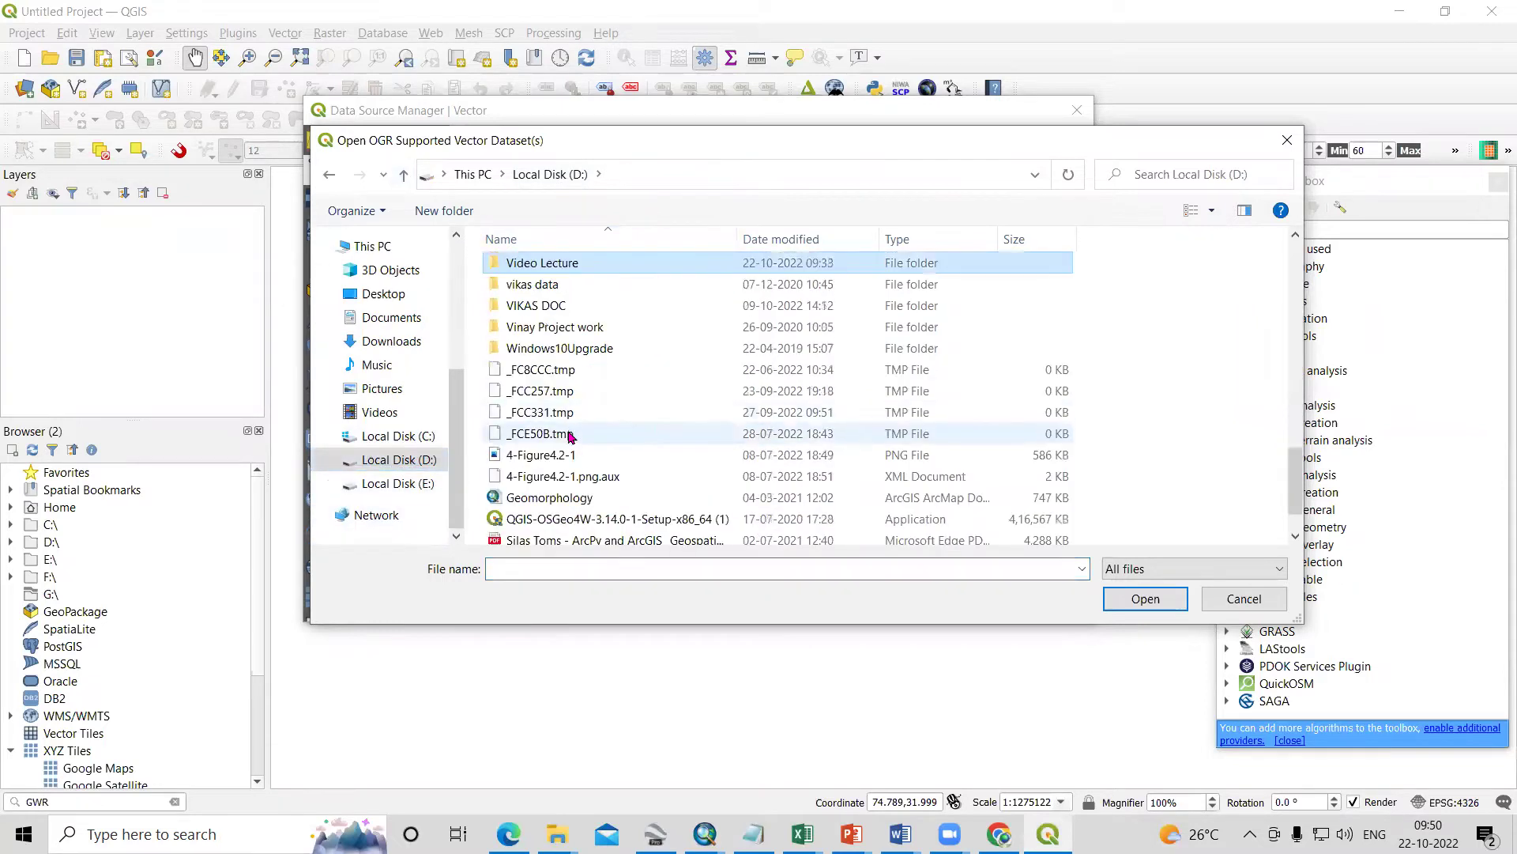
double_click(608, 270)
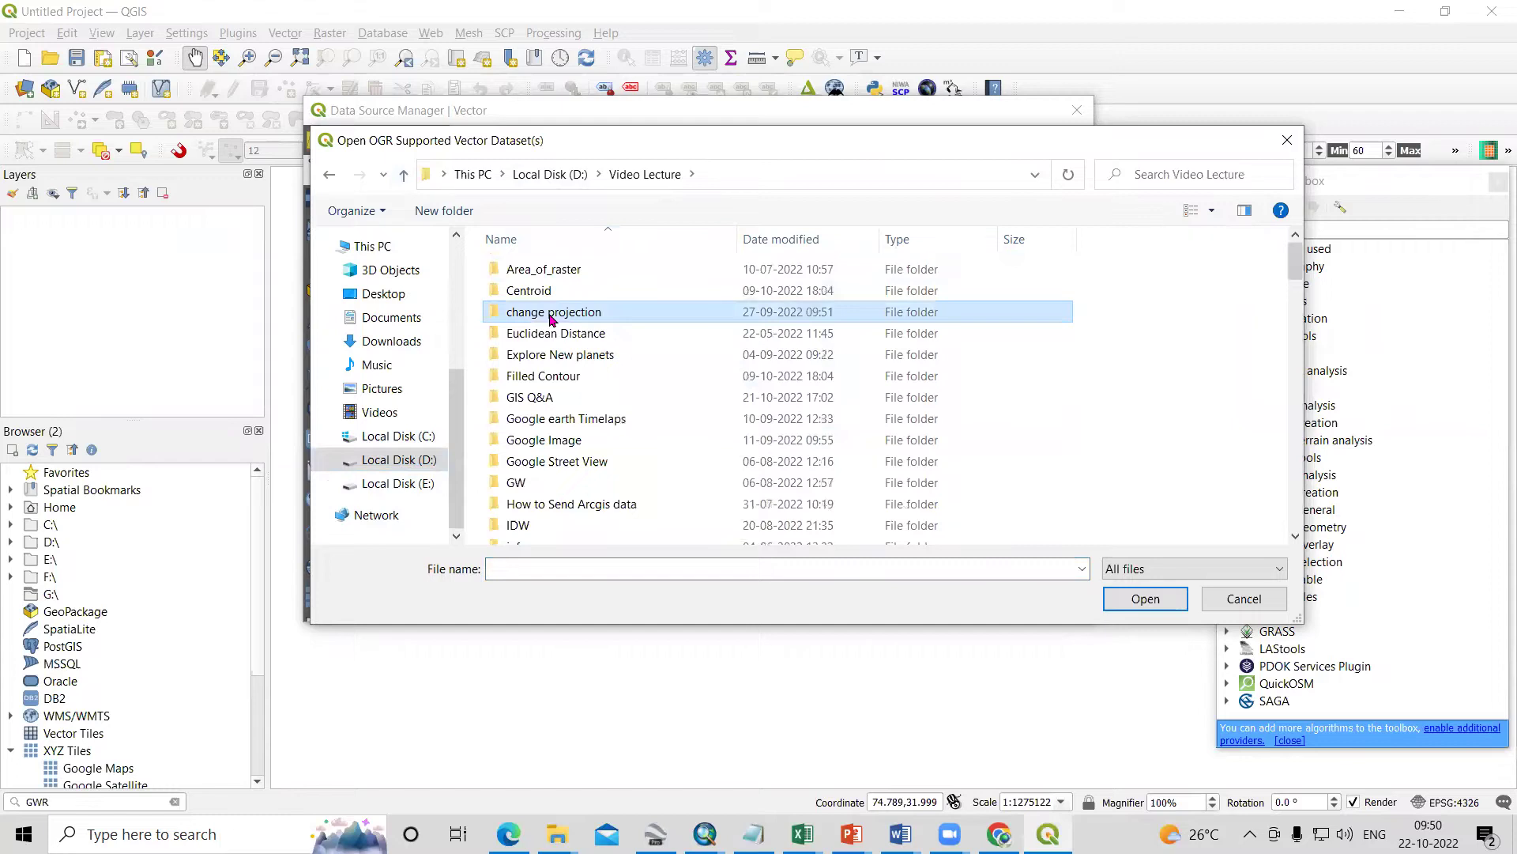
scroll(608, 328, "down", 10)
double_click(580, 367)
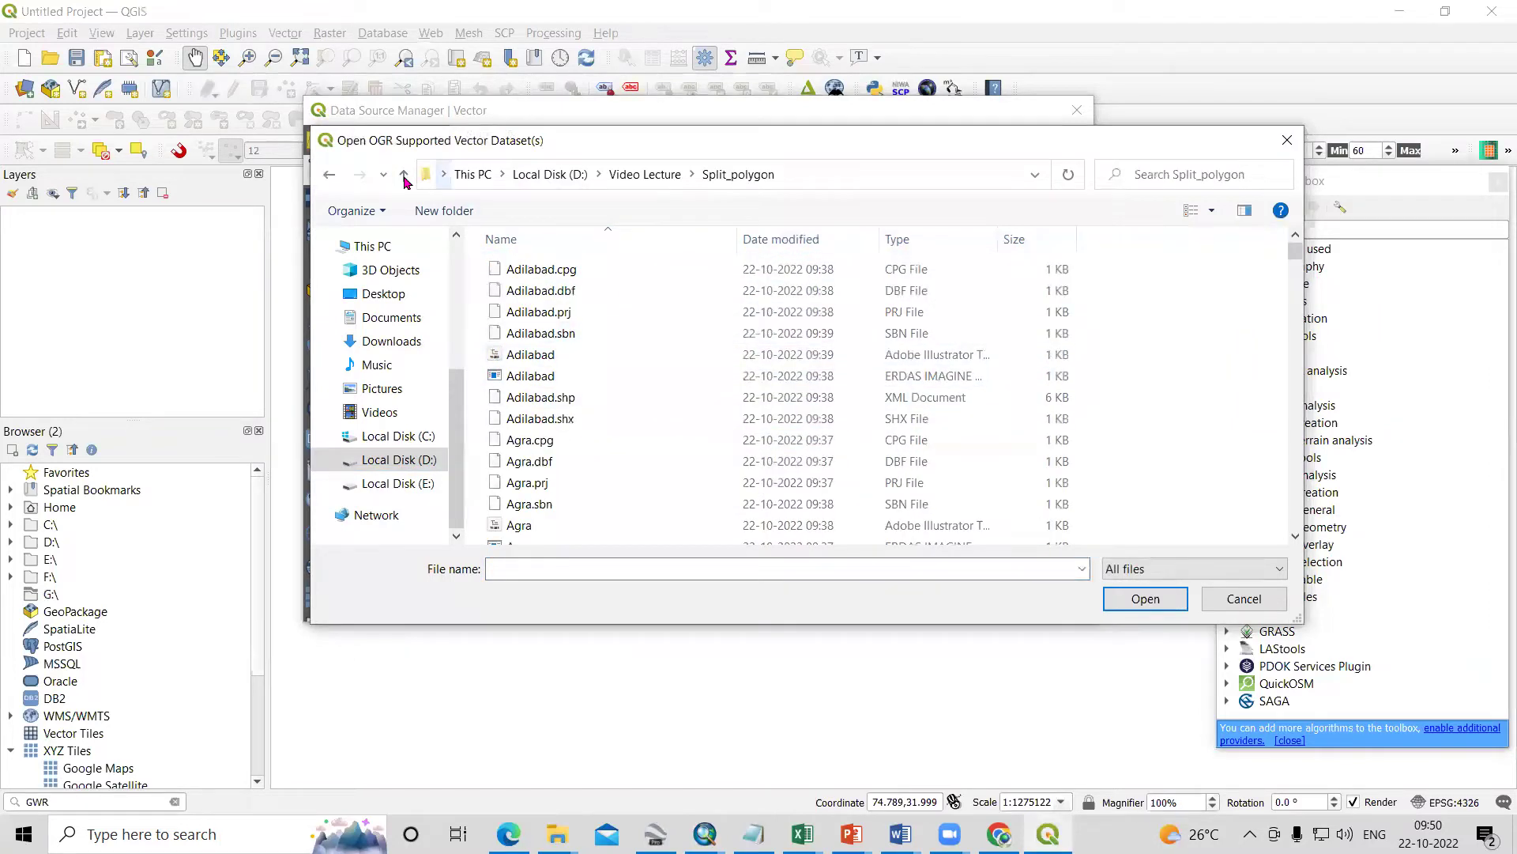
key("BackSpace")
scroll(581, 530, "down", 2)
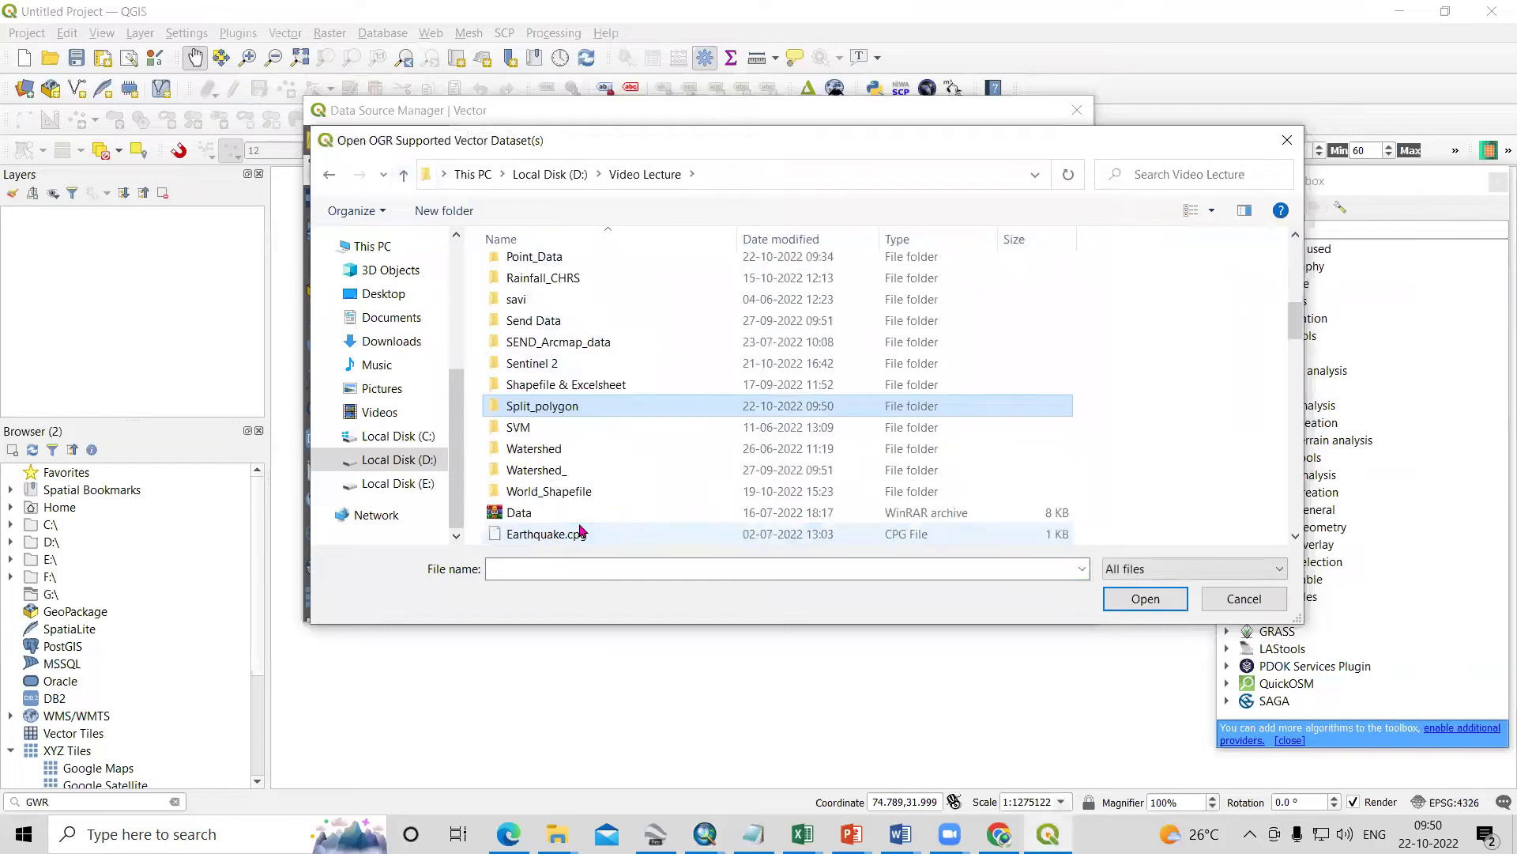
double_click(552, 406)
Select the Agra, Ahmadnagar, Ahmedabad, Aizawl, Akola, Aligarh and Almora shapefiles
scroll(553, 407, "down", 3)
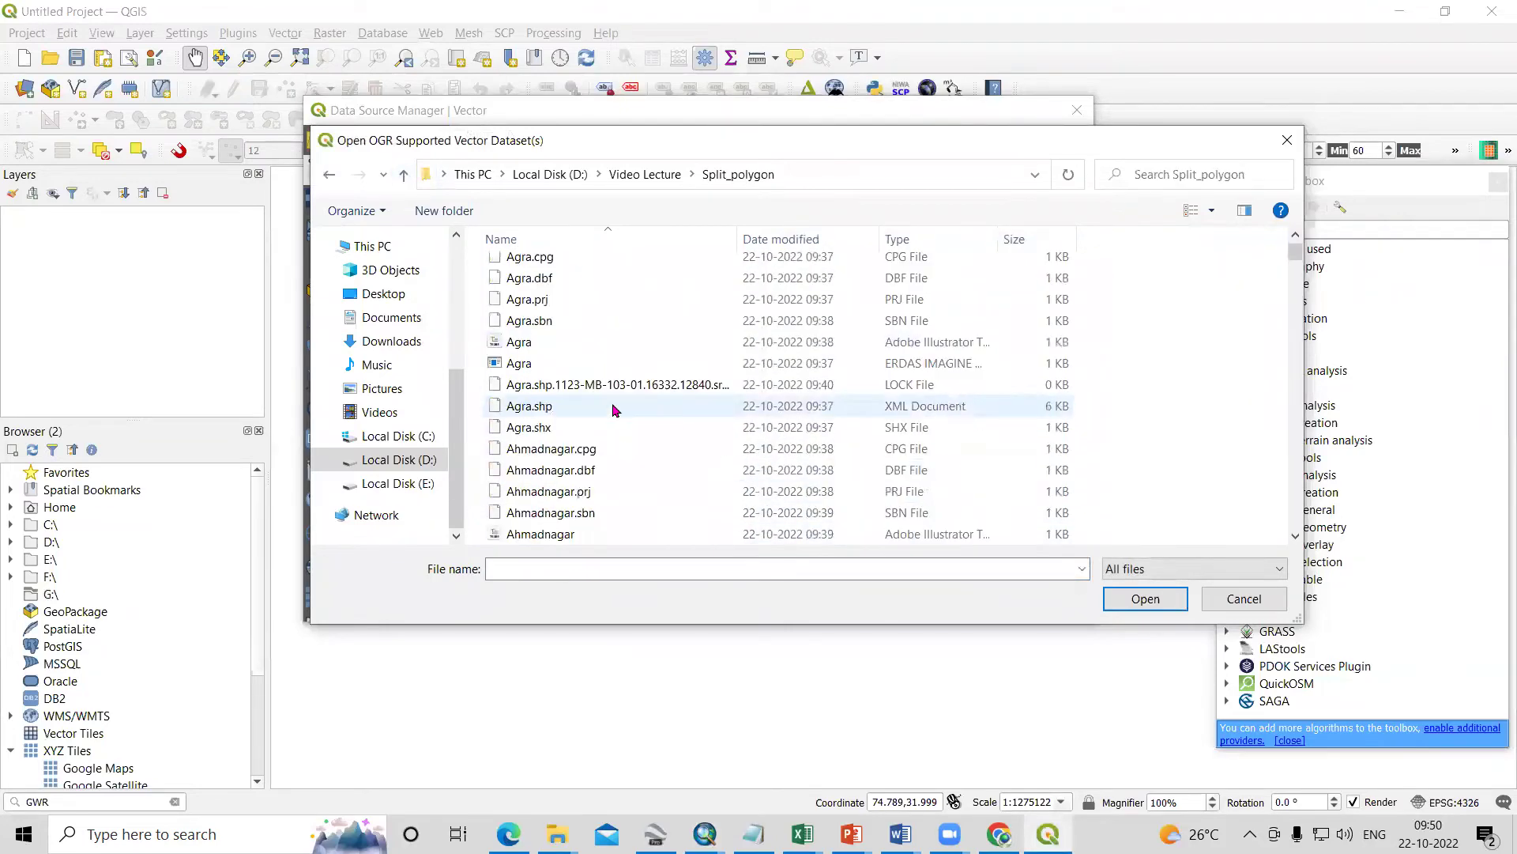
left_click(553, 363)
scroll(593, 427, "down", 4)
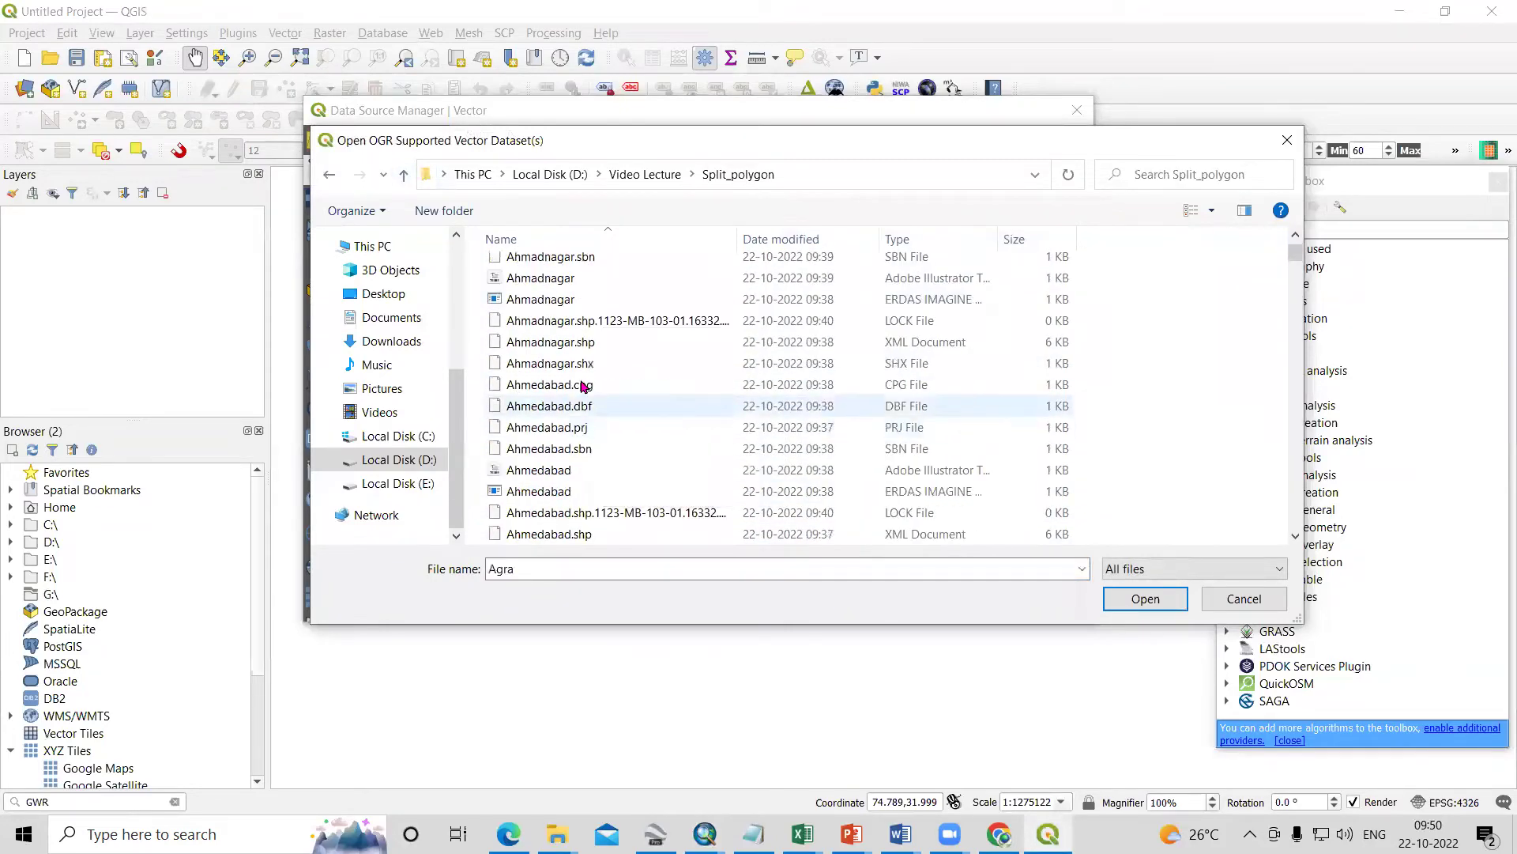
left_click(557, 303, "ctrl")
scroll(559, 450, "down", 2)
left_click(565, 364, "ctrl")
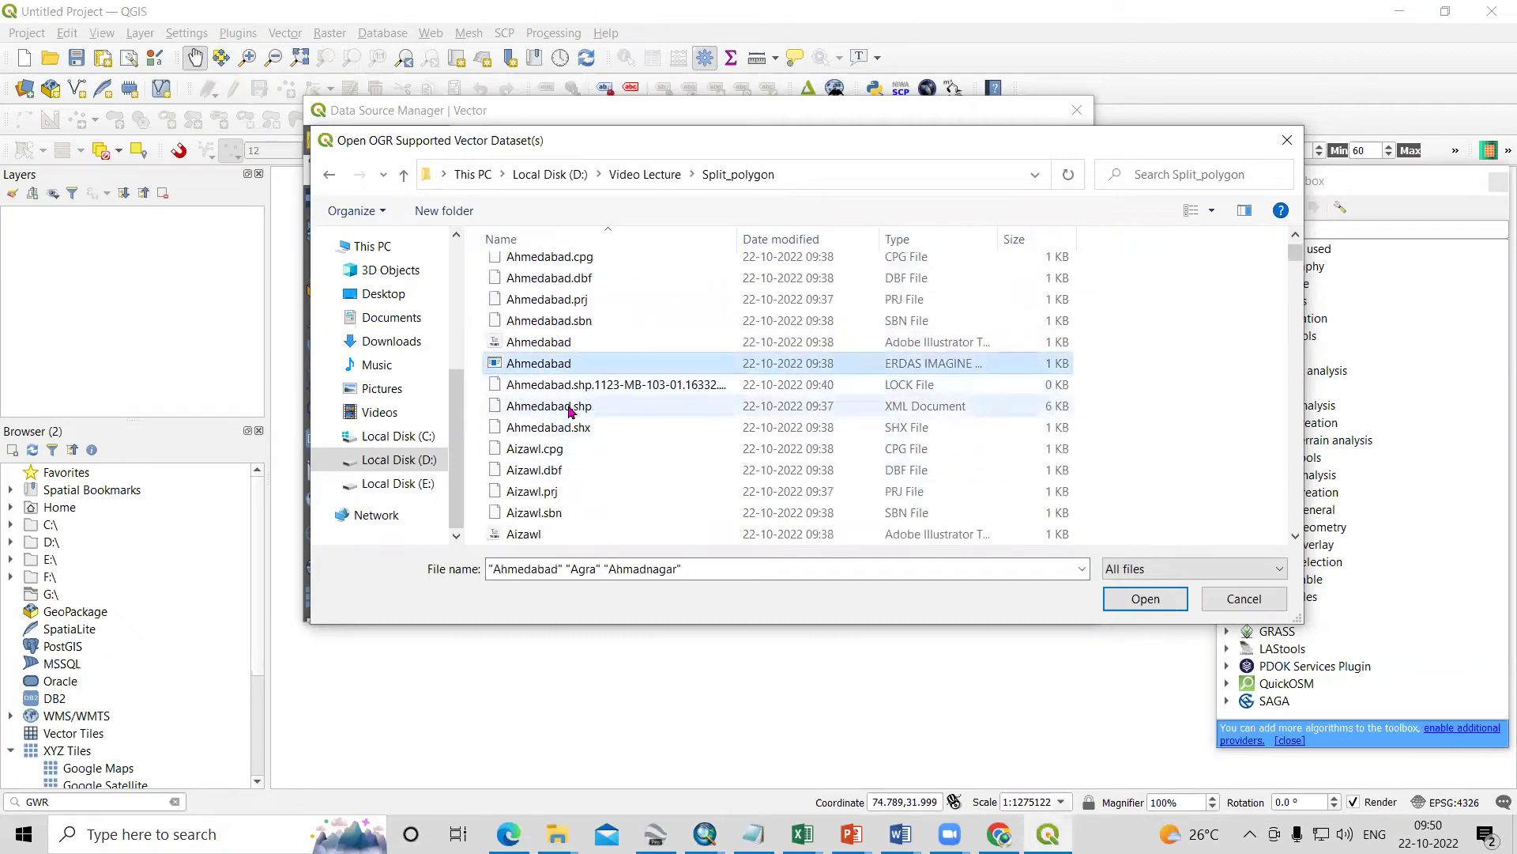
scroll(561, 372, "down", 3)
left_click(553, 363, "ctrl")
scroll(554, 366, "down", 3)
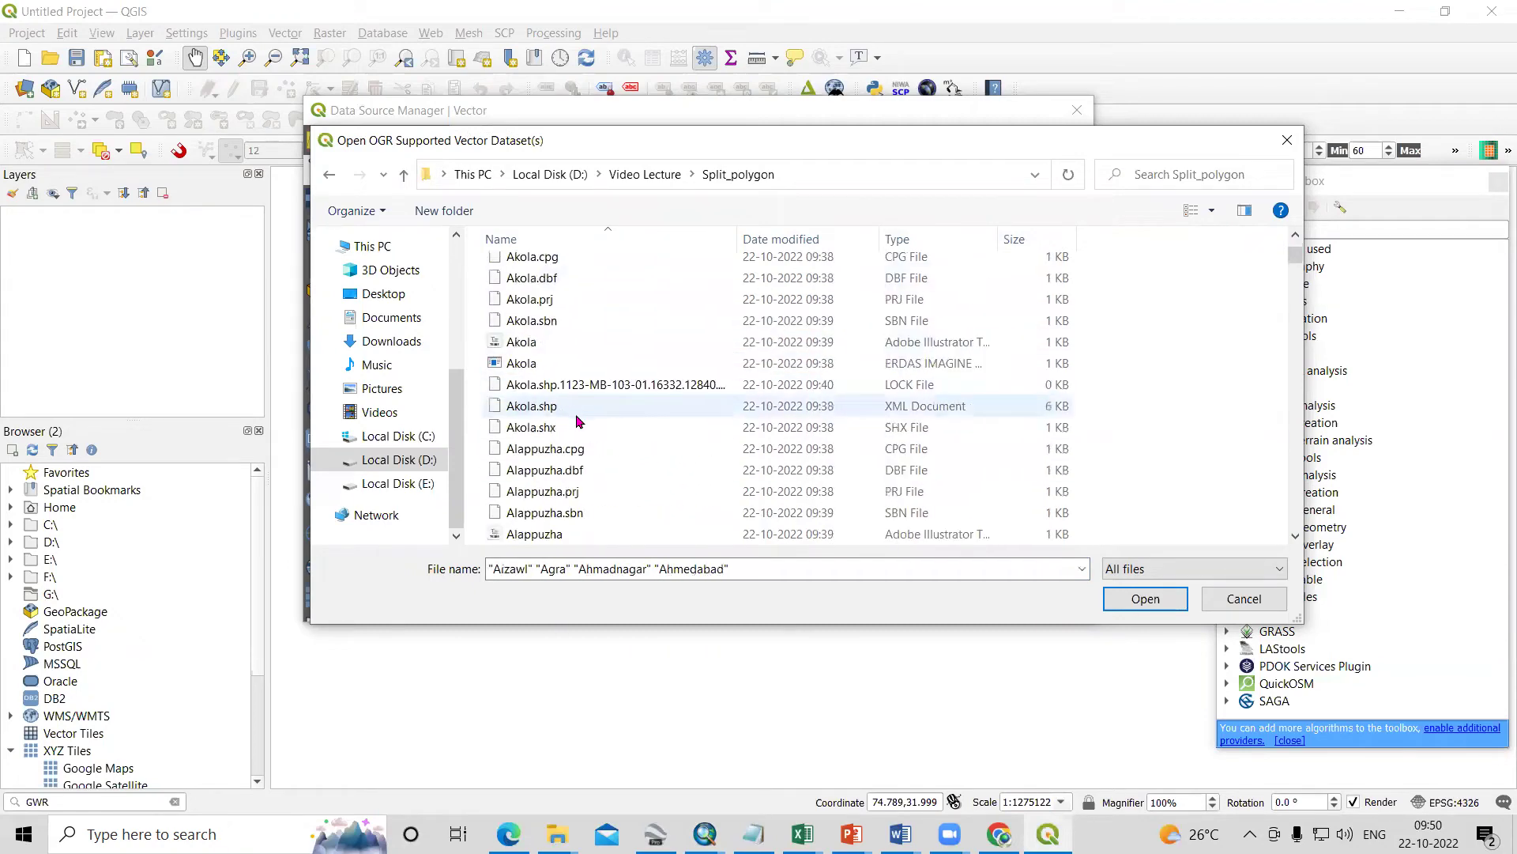
left_click(544, 364, "ctrl")
scroll(553, 371, "down", 6)
left_click(557, 367, "ctrl")
scroll(569, 411, "down", 3)
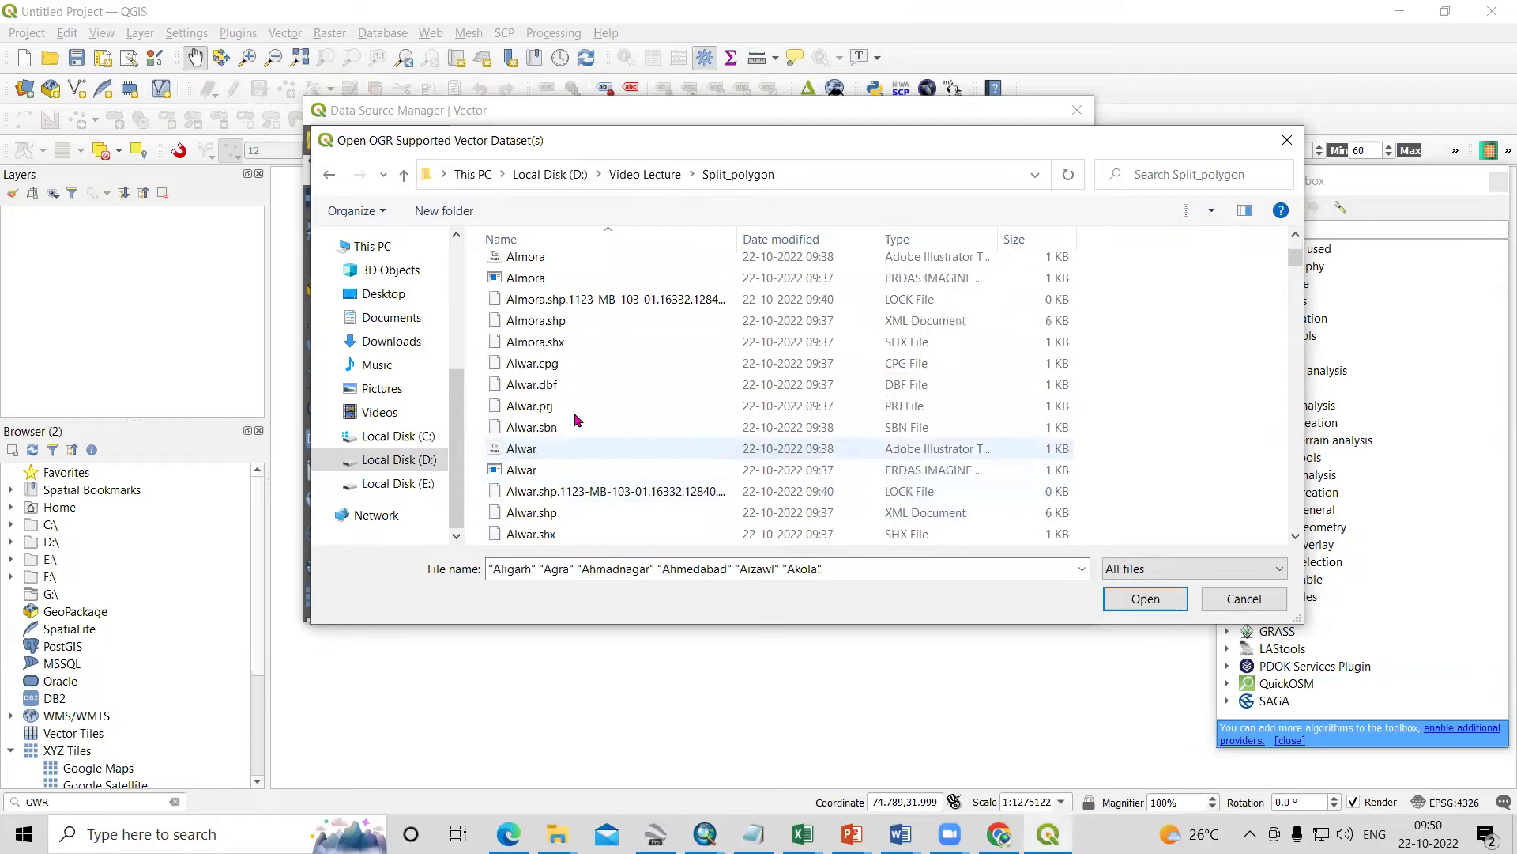
left_click(525, 278, "ctrl")
Load the seven district layers into the project and pan to view them all
left_click(1136, 597)
left_click(990, 609)
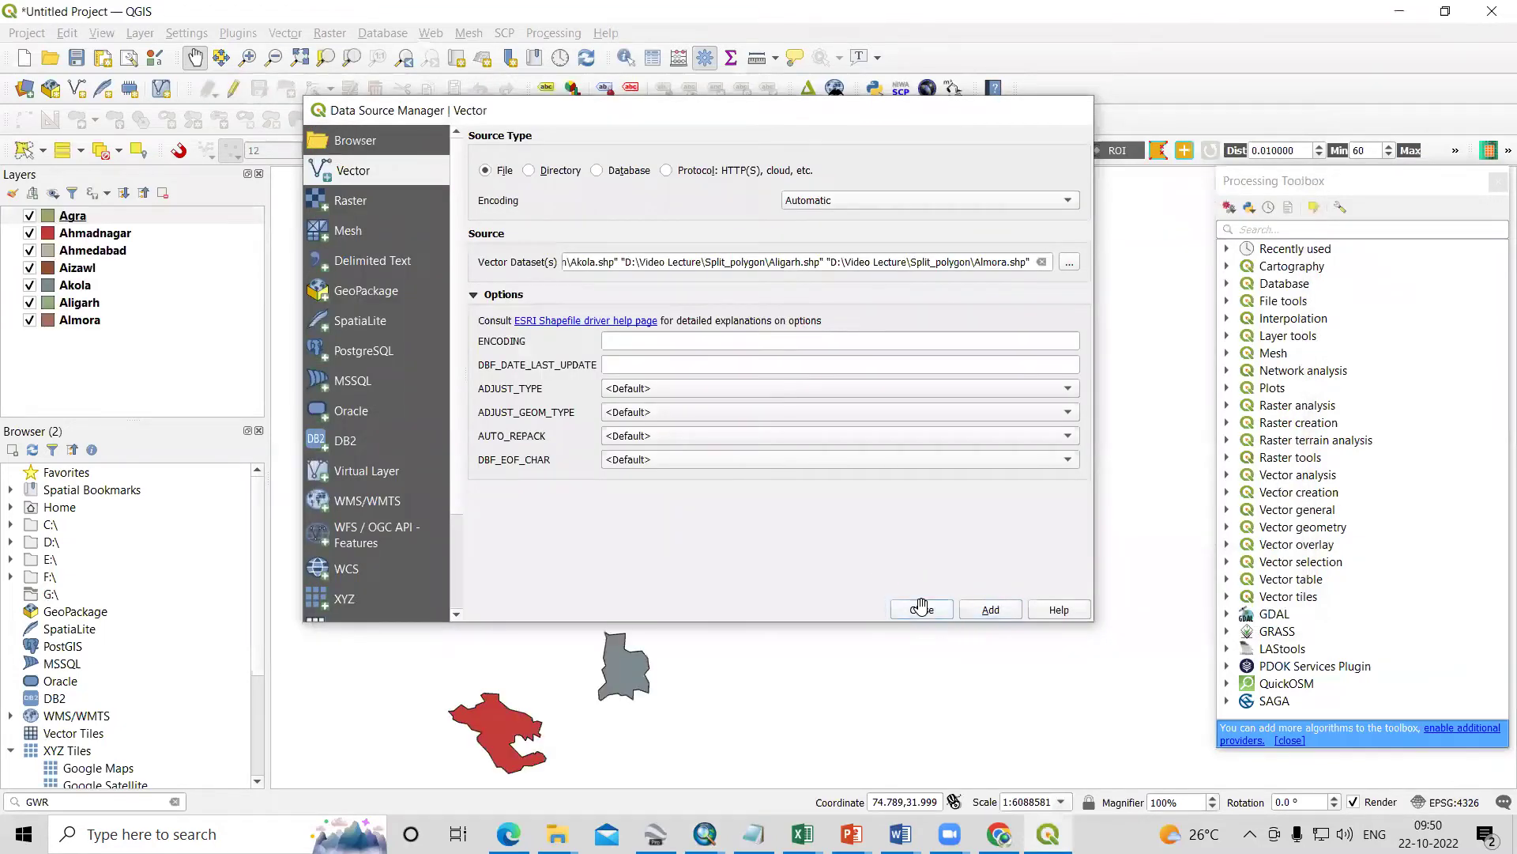
left_click(921, 608)
mouse_move(817, 517)
left_mouse_down()
mouse_move(859, 610)
mouse_move(874, 477)
mouse_move(800, 508)
left_mouse_up()
scroll(840, 509, "down", 1)
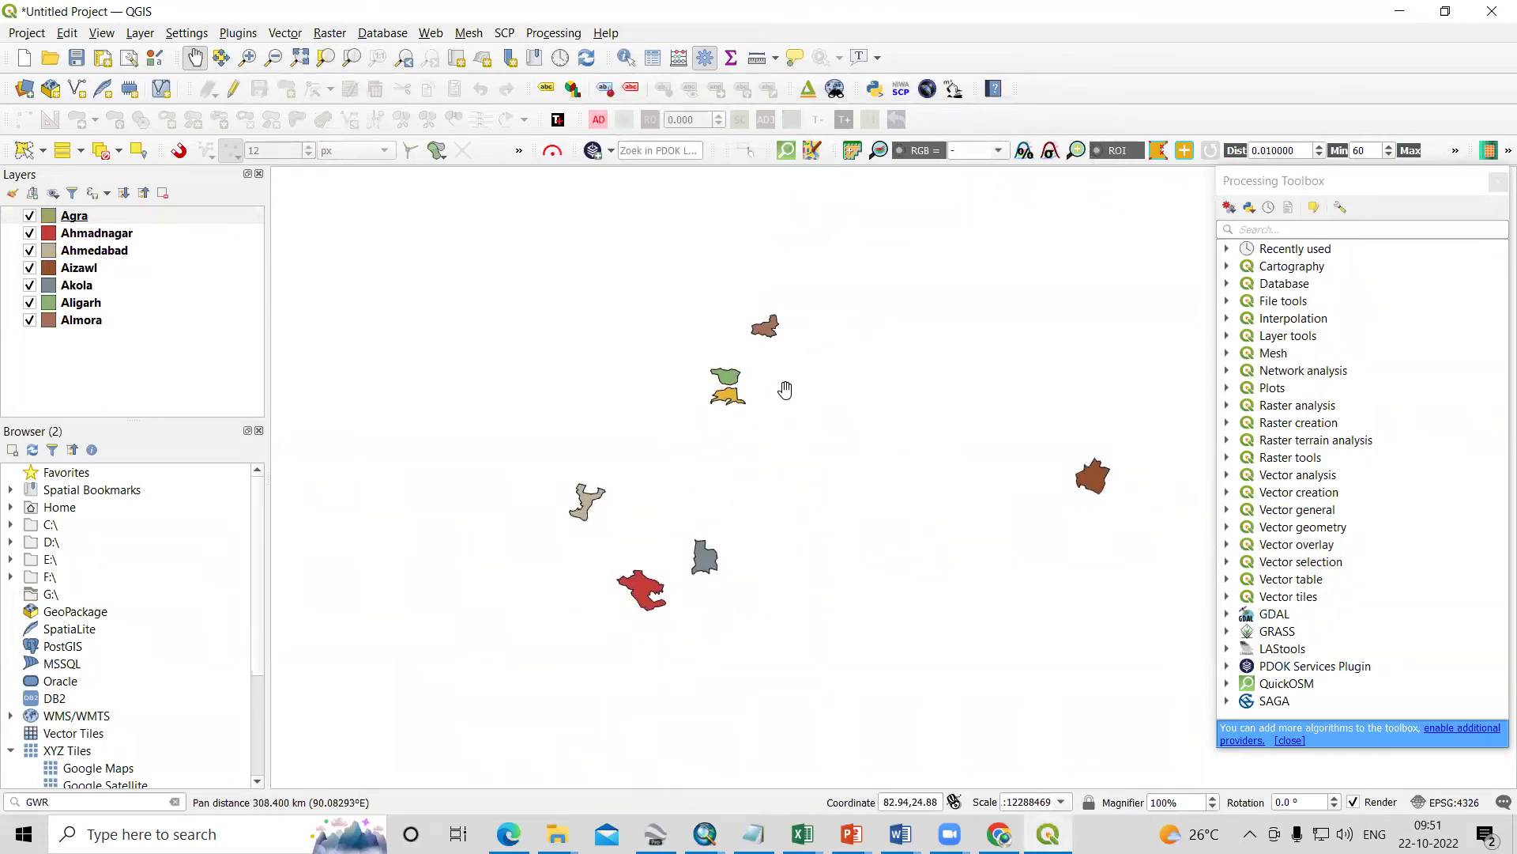
left_click_drag(875, 484, 858, 482)
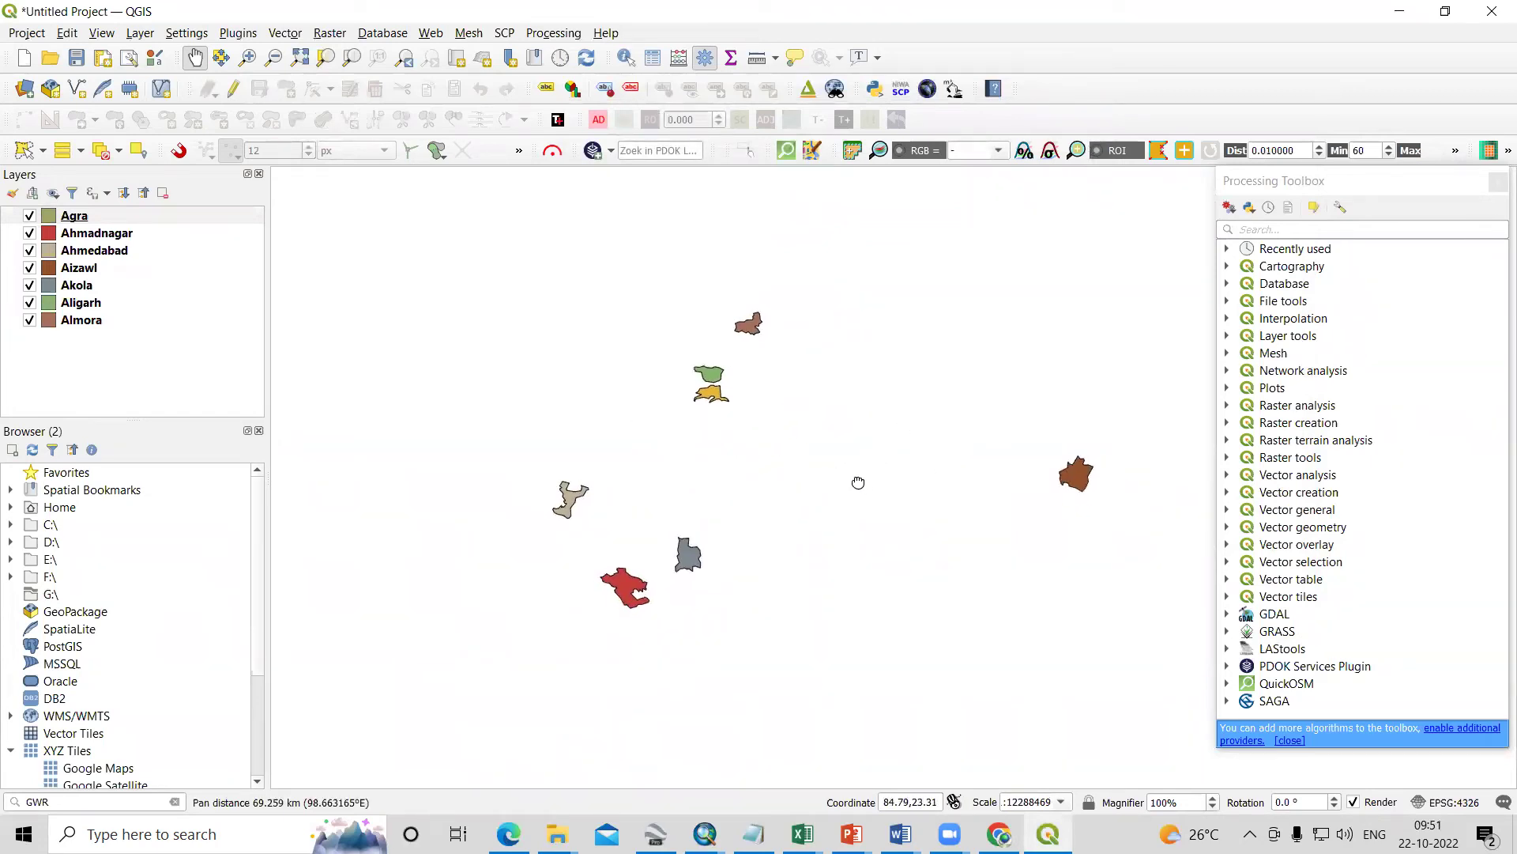
Open Merge Vector Layers from the Processing Toolbox and choose all seven district layers as inputs
left_click(1333, 228)
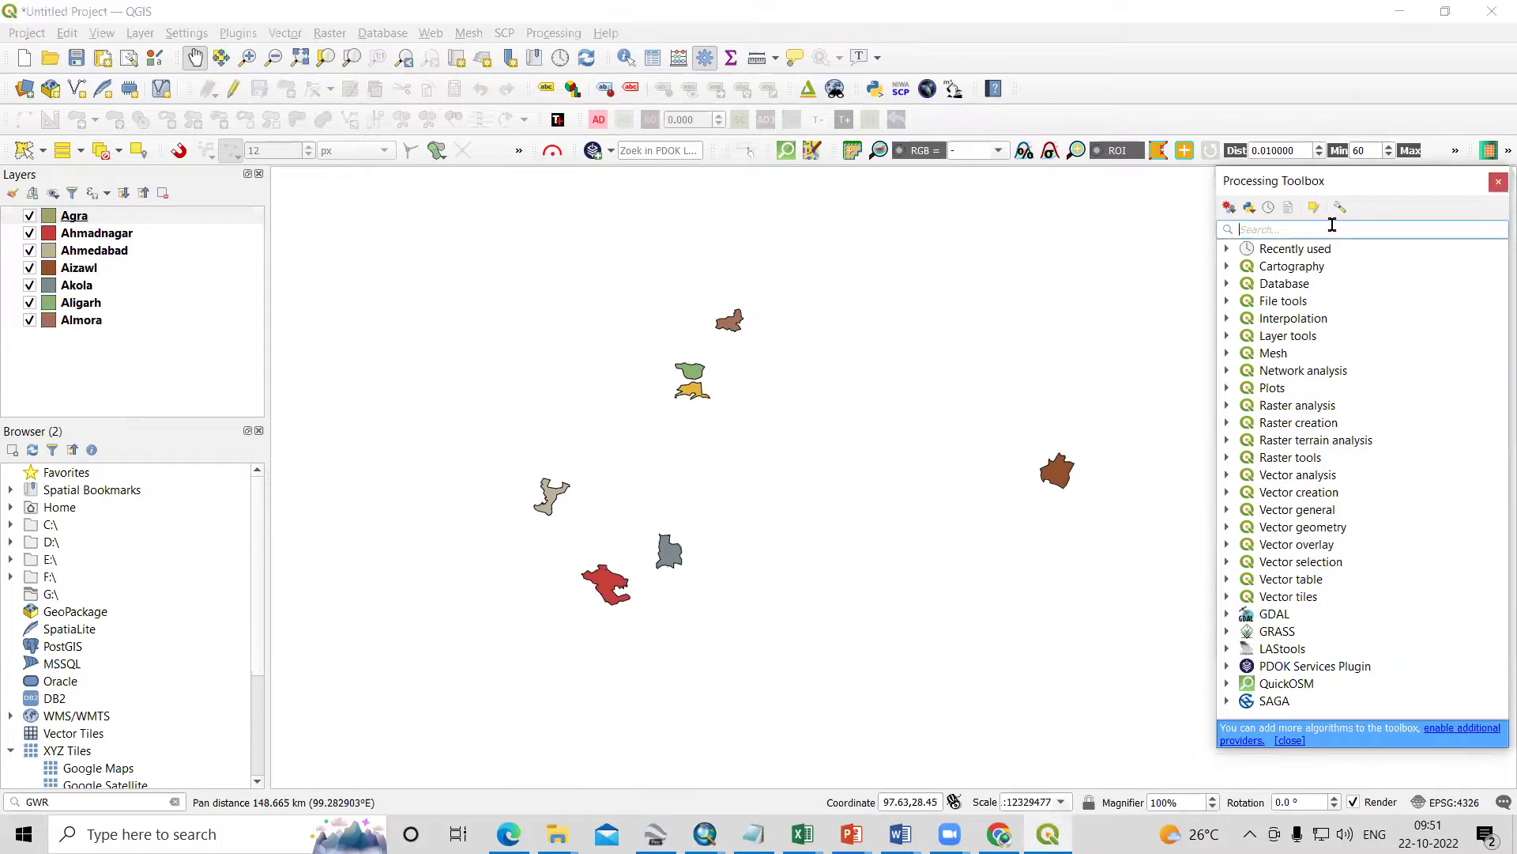
type("merge")
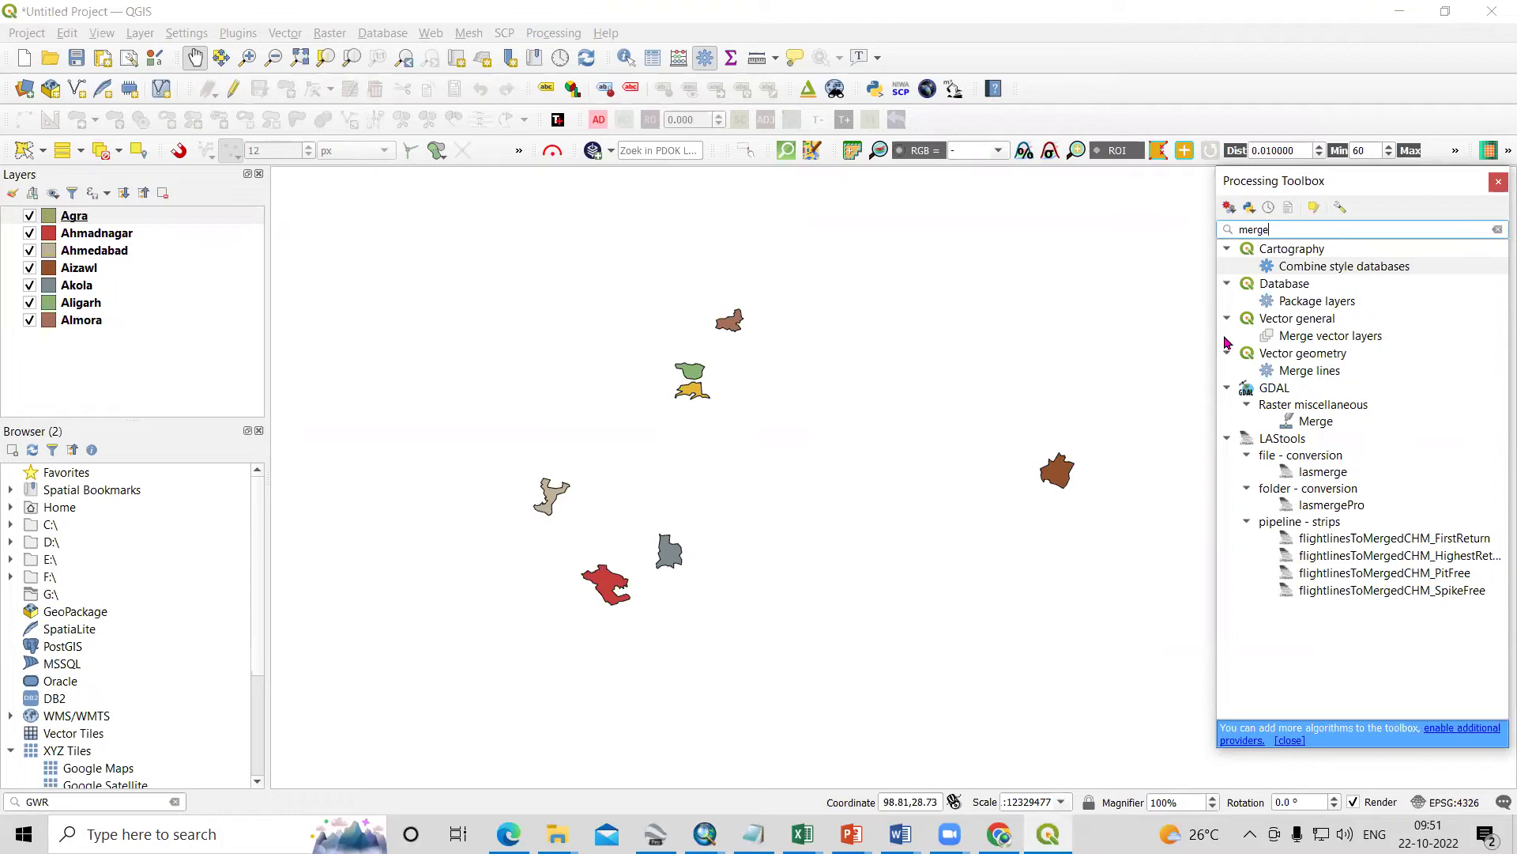
double_click(1349, 337)
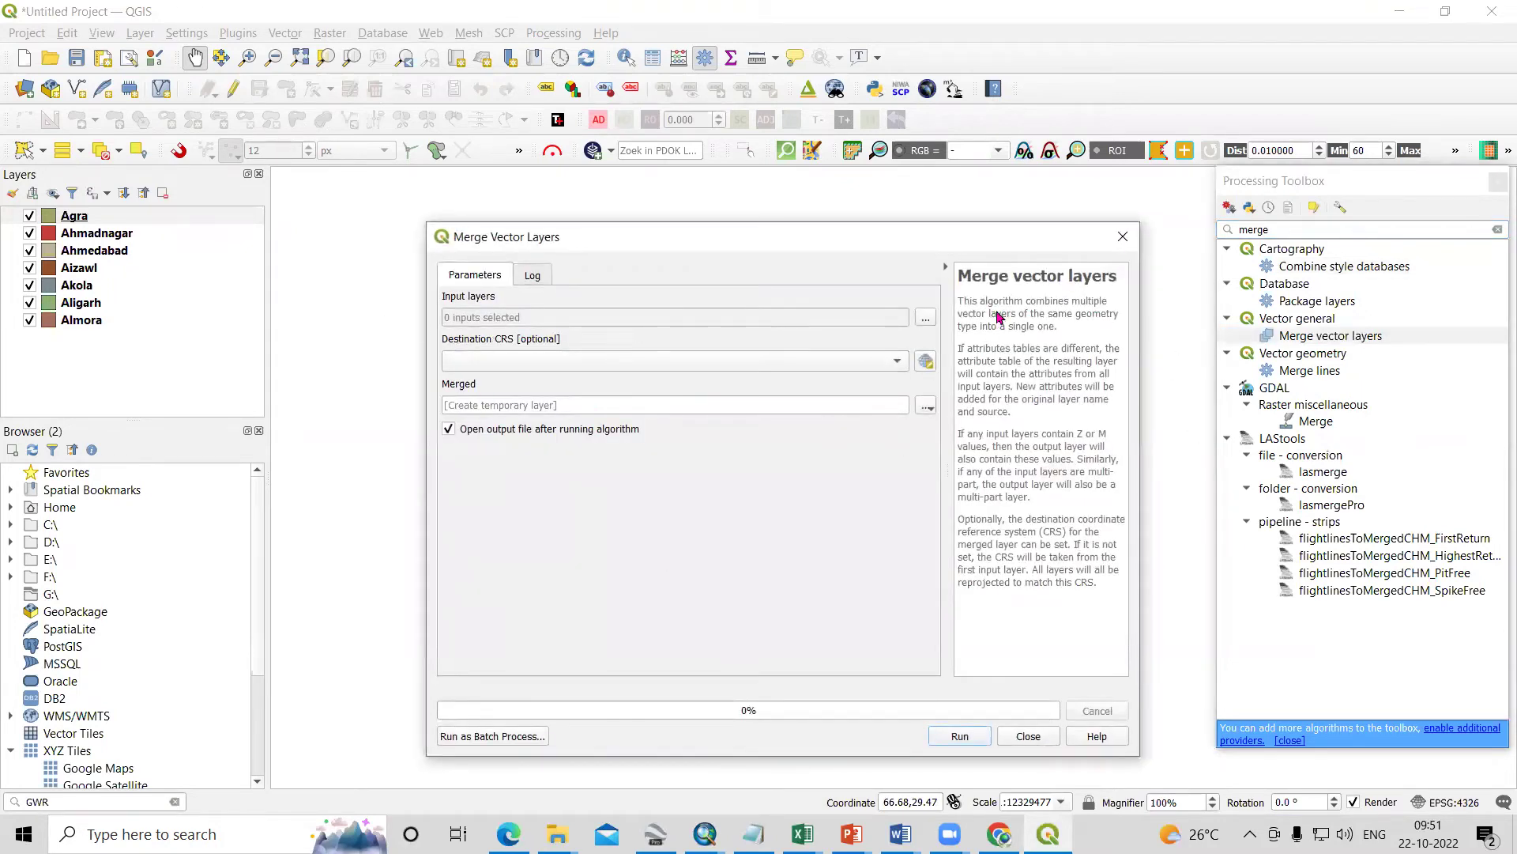
left_click(926, 317)
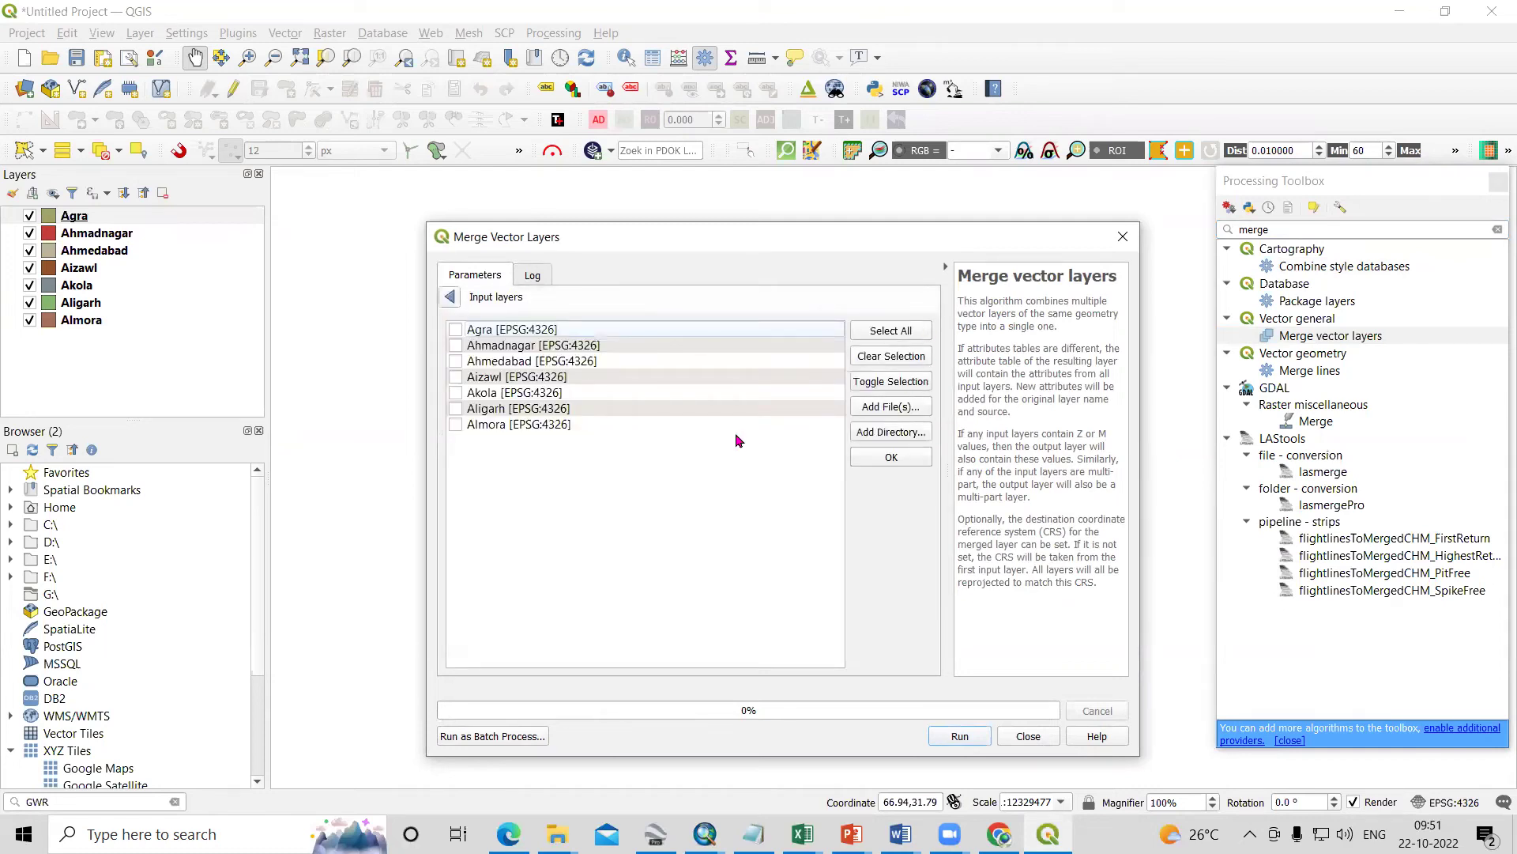
left_click(891, 331)
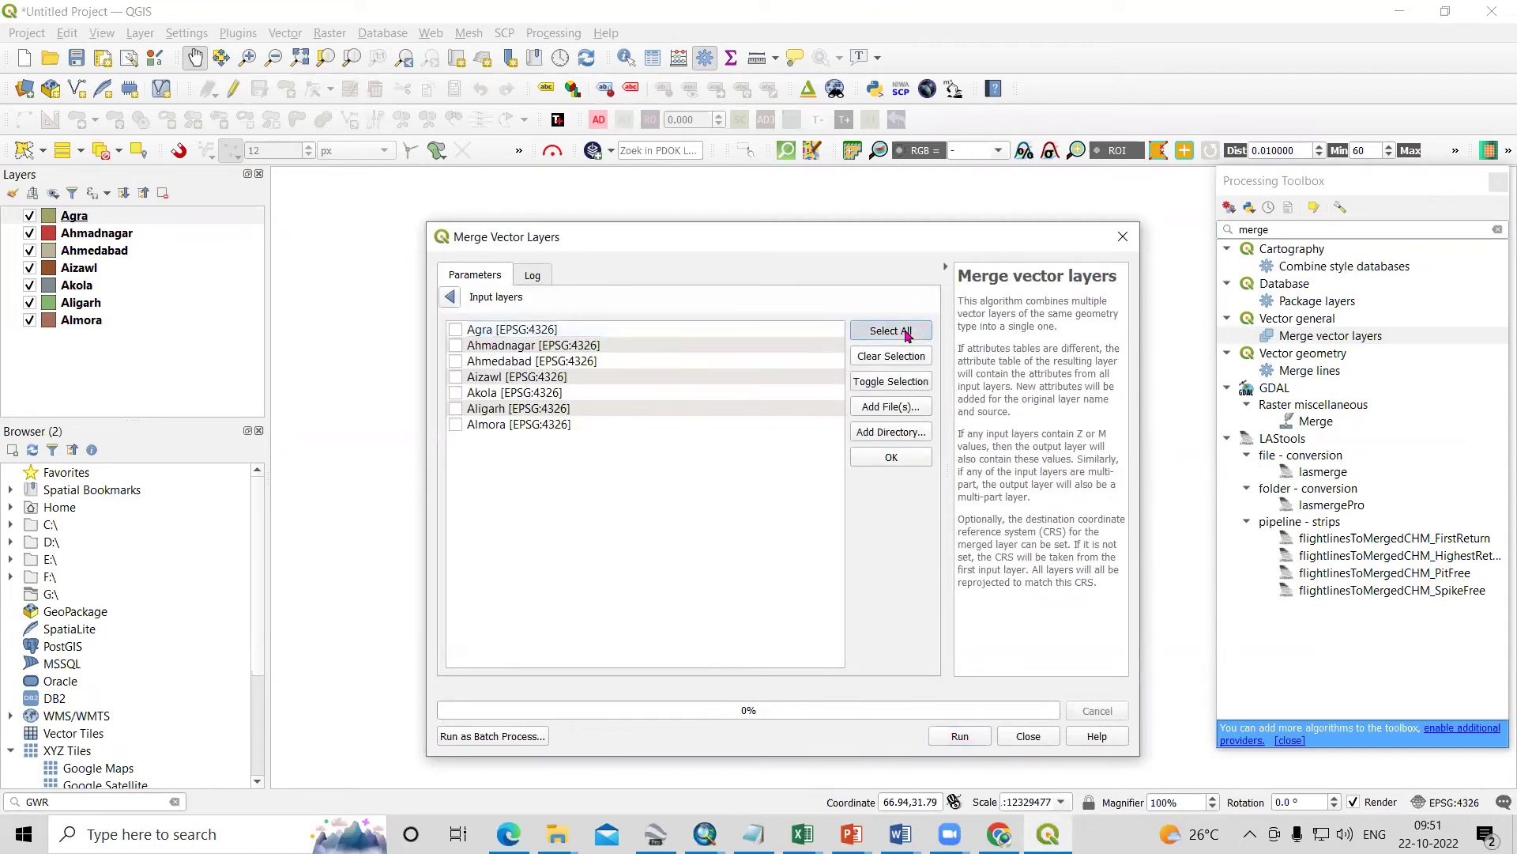
left_click(893, 458)
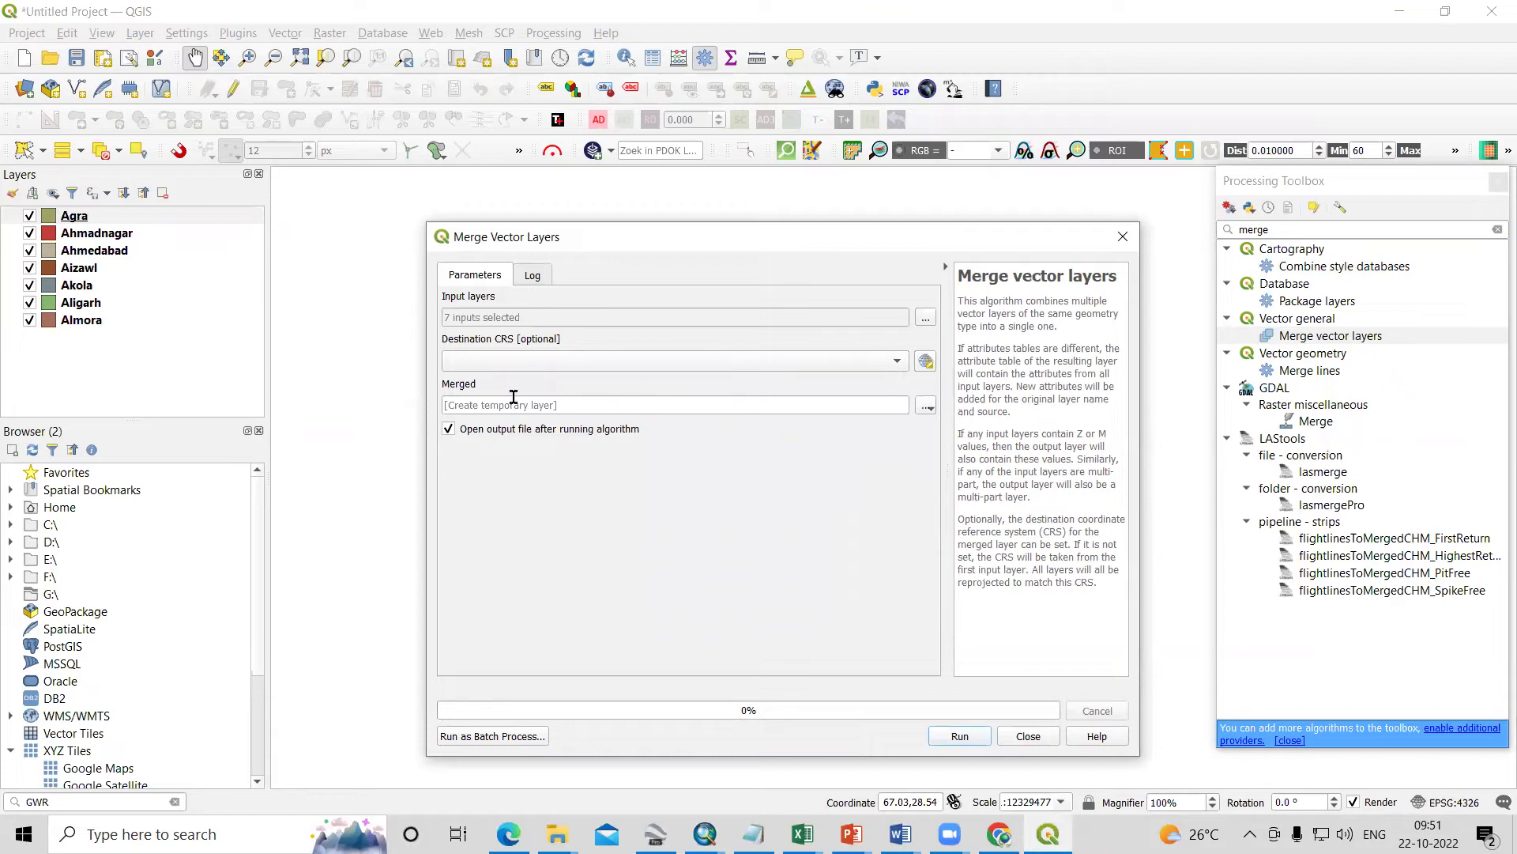
Save the merged output as Merge_2.shp in D:\Video Lecture\Split_polygon and run the merge
left_click(917, 407)
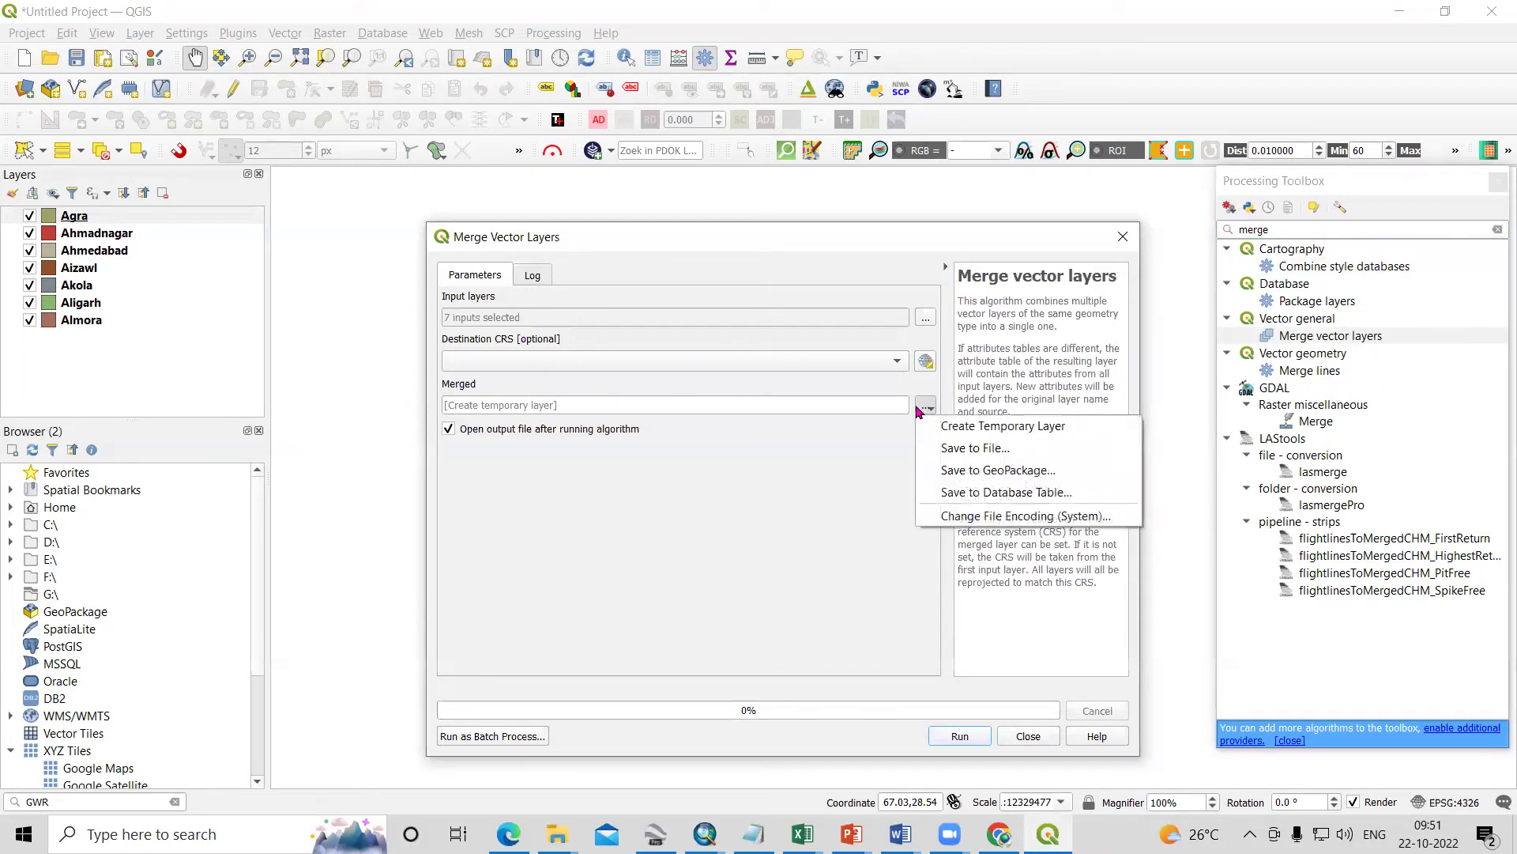
left_click(966, 459)
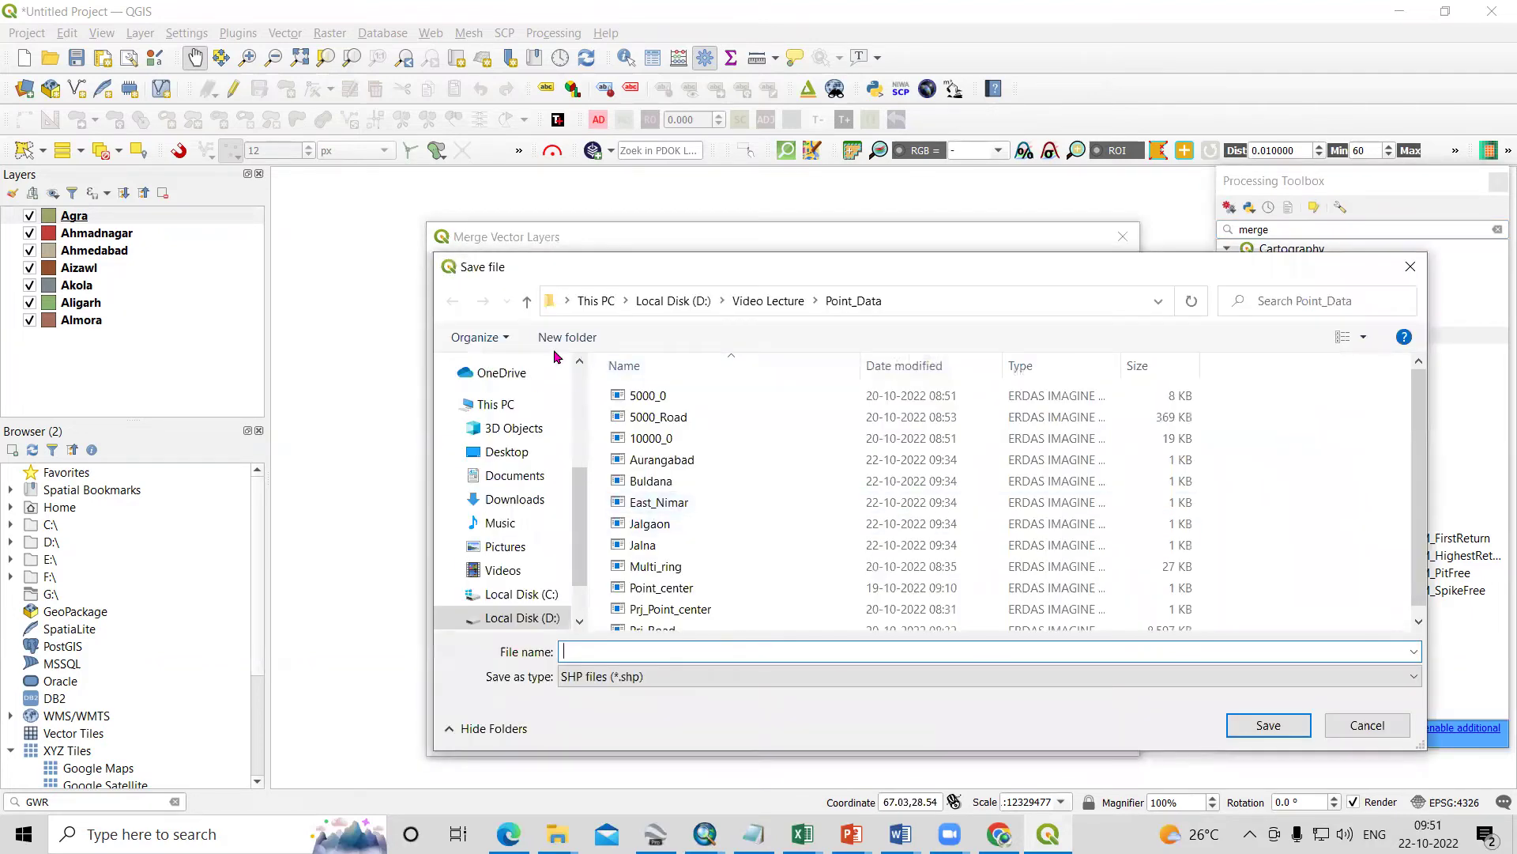
left_click(672, 301)
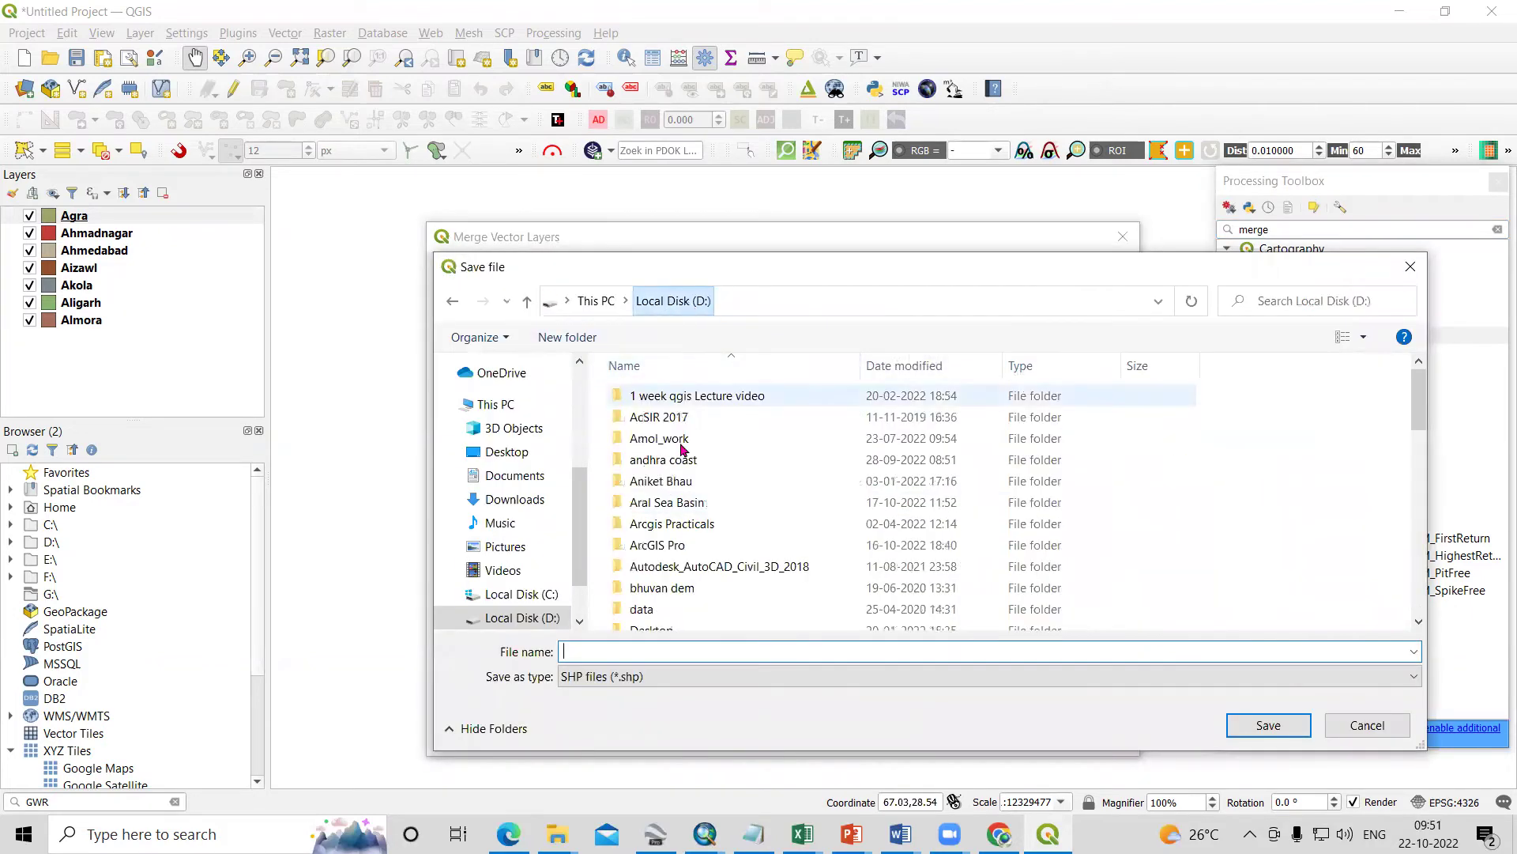
left_click(689, 502)
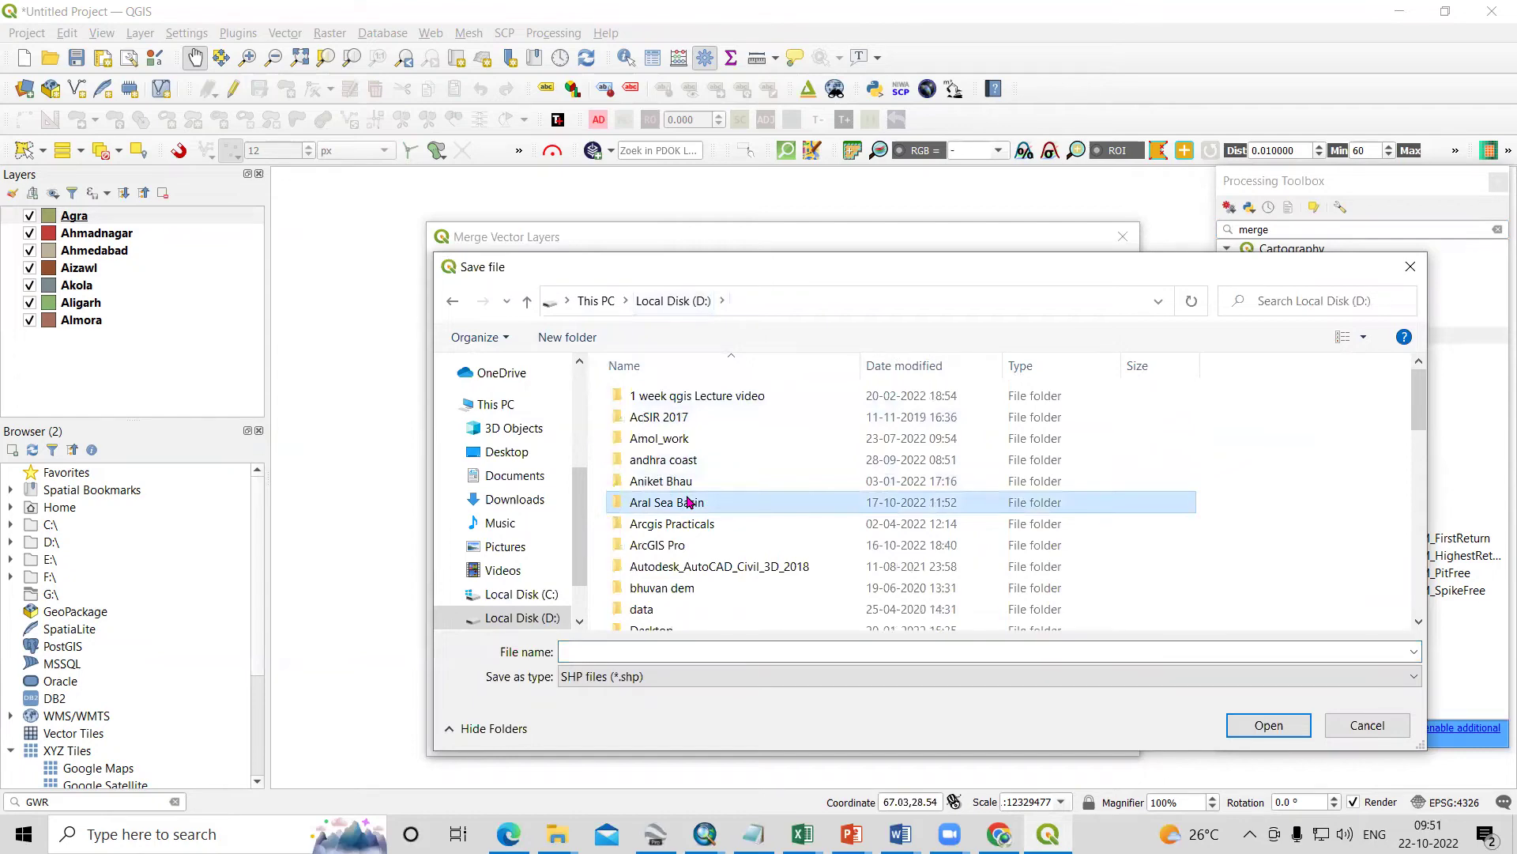
scroll(711, 490, "down", 5)
double_click(678, 544)
left_click(653, 425)
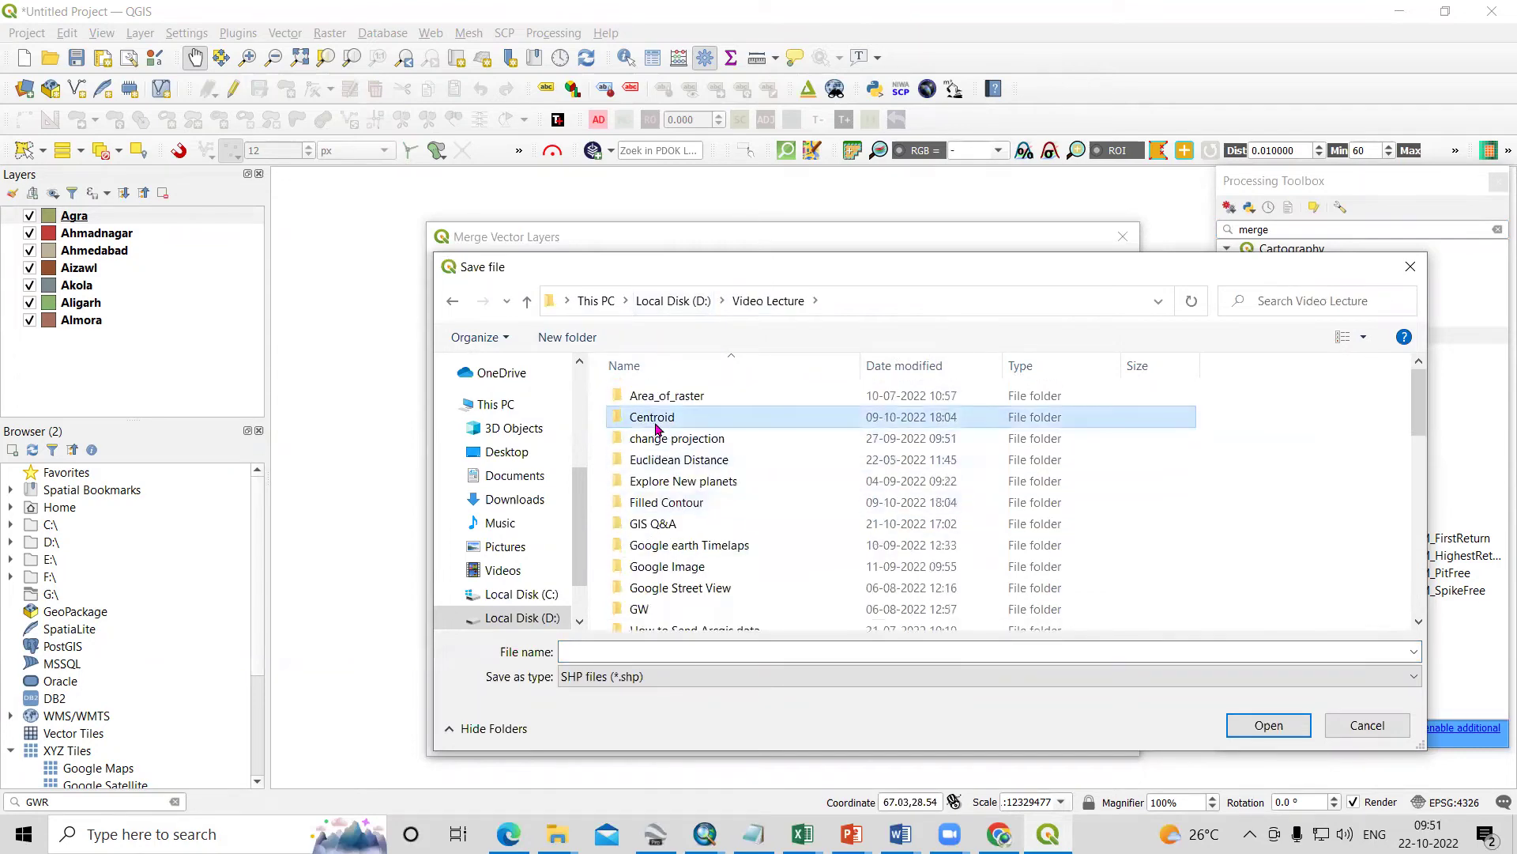
key("s")
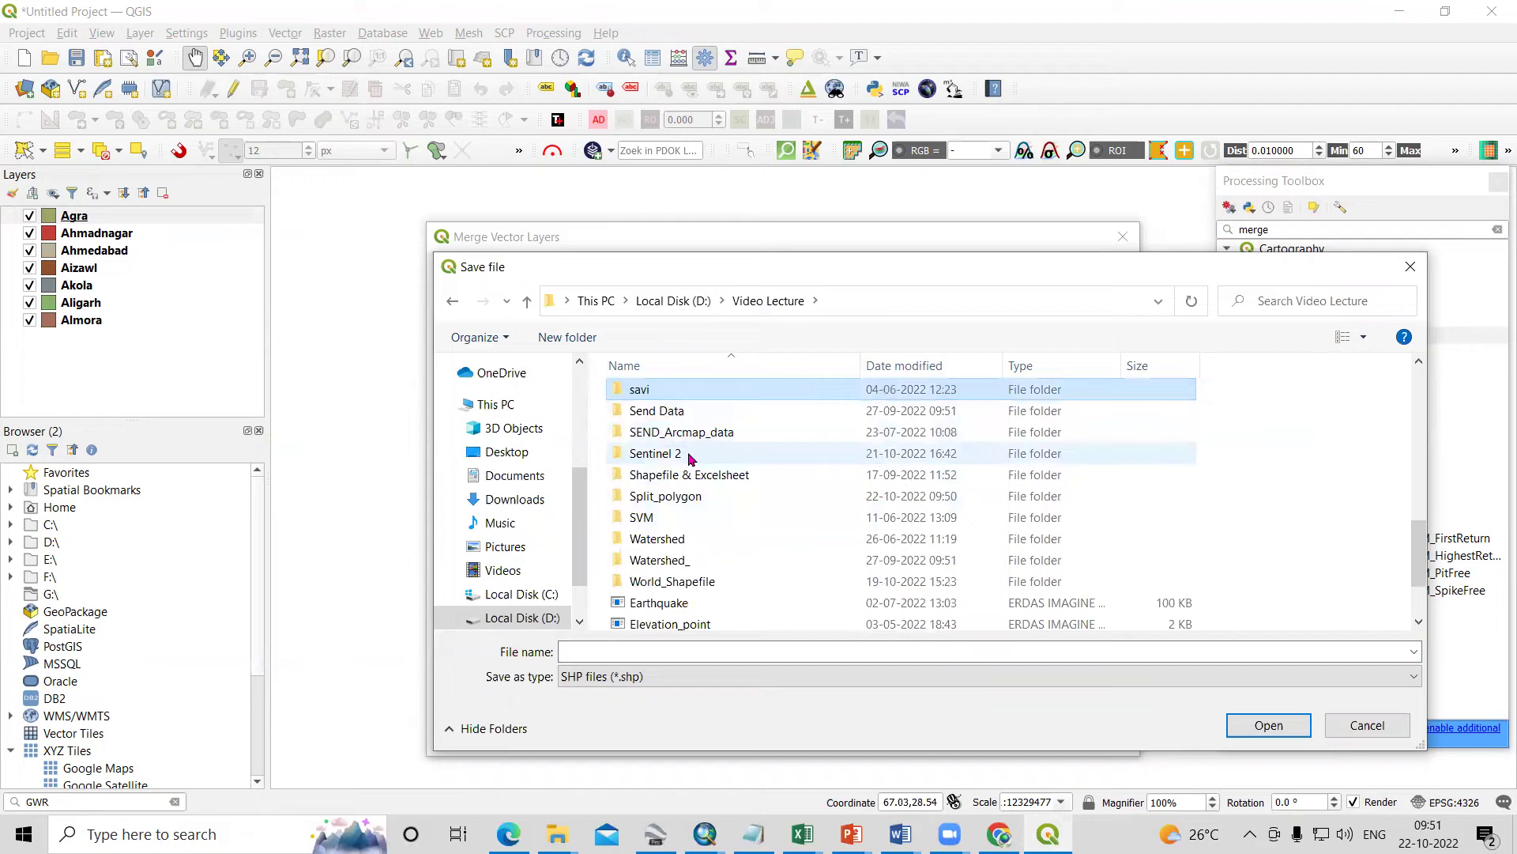
double_click(686, 496)
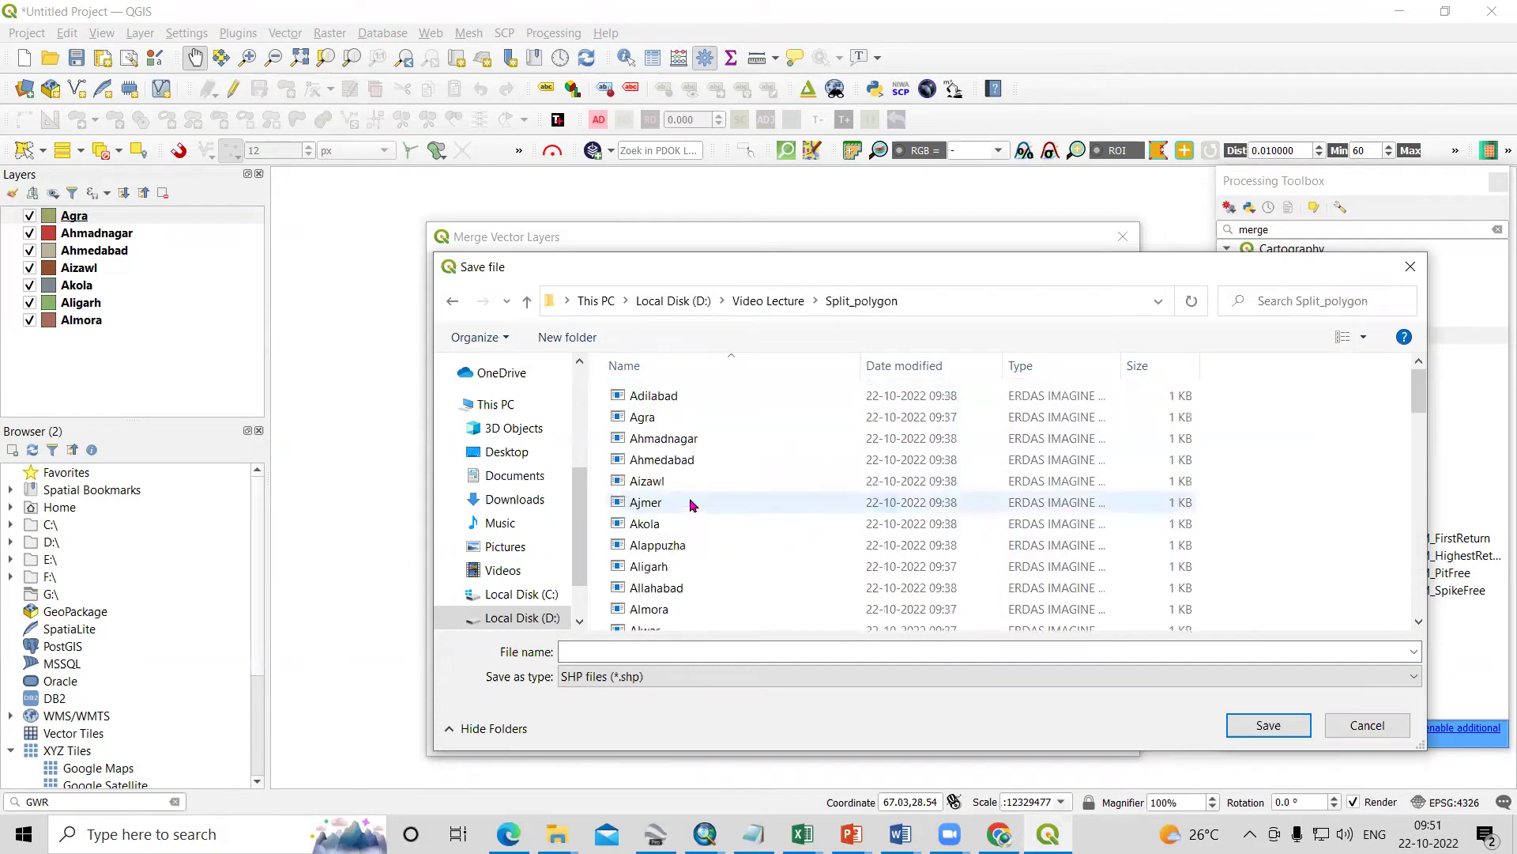
left_click(689, 654)
type("Merge")
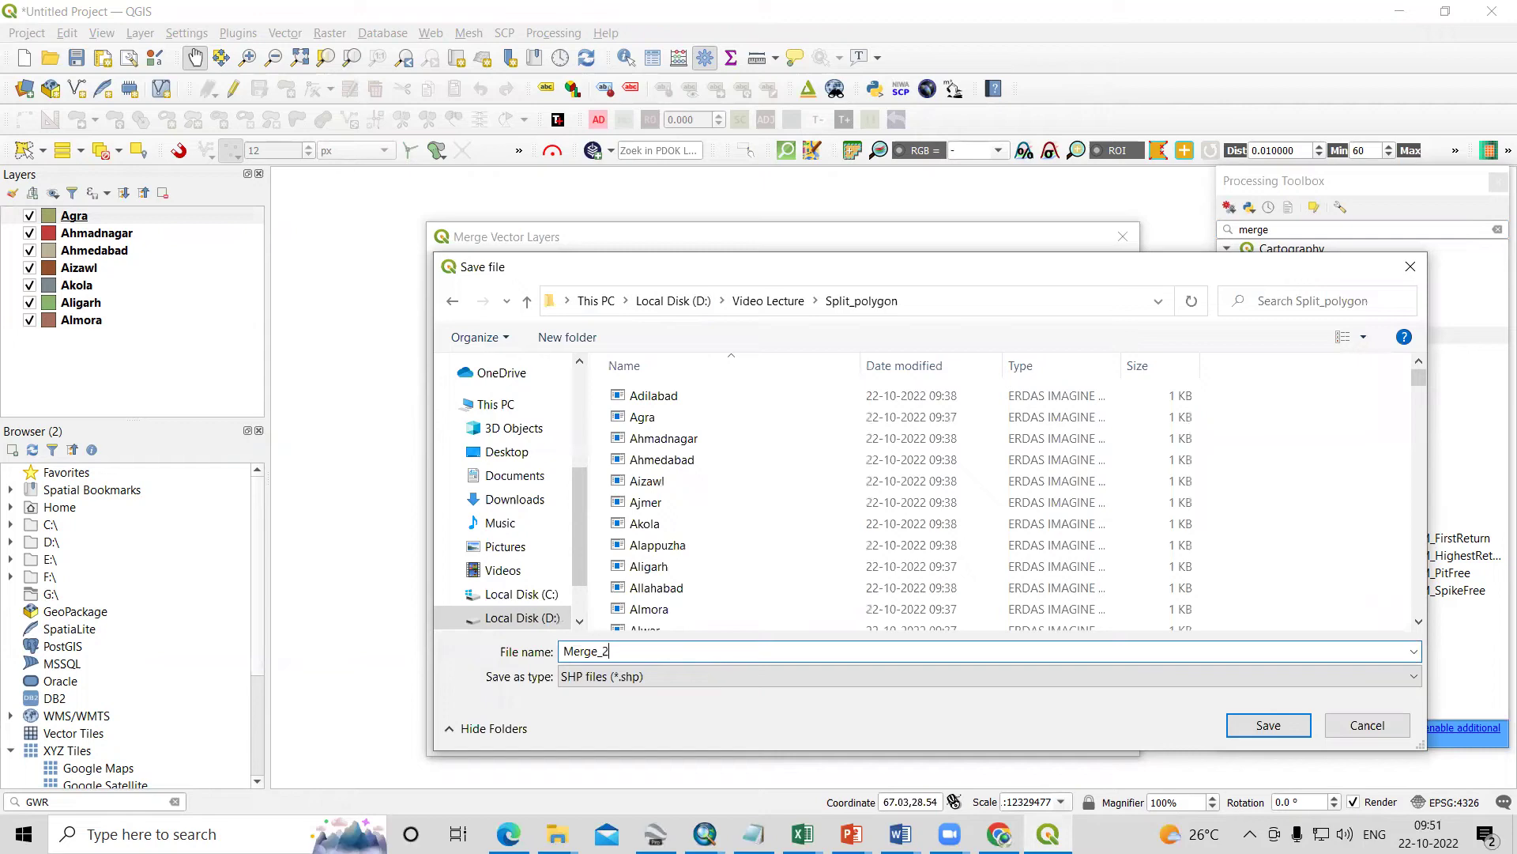
type("_2")
left_click(1230, 721)
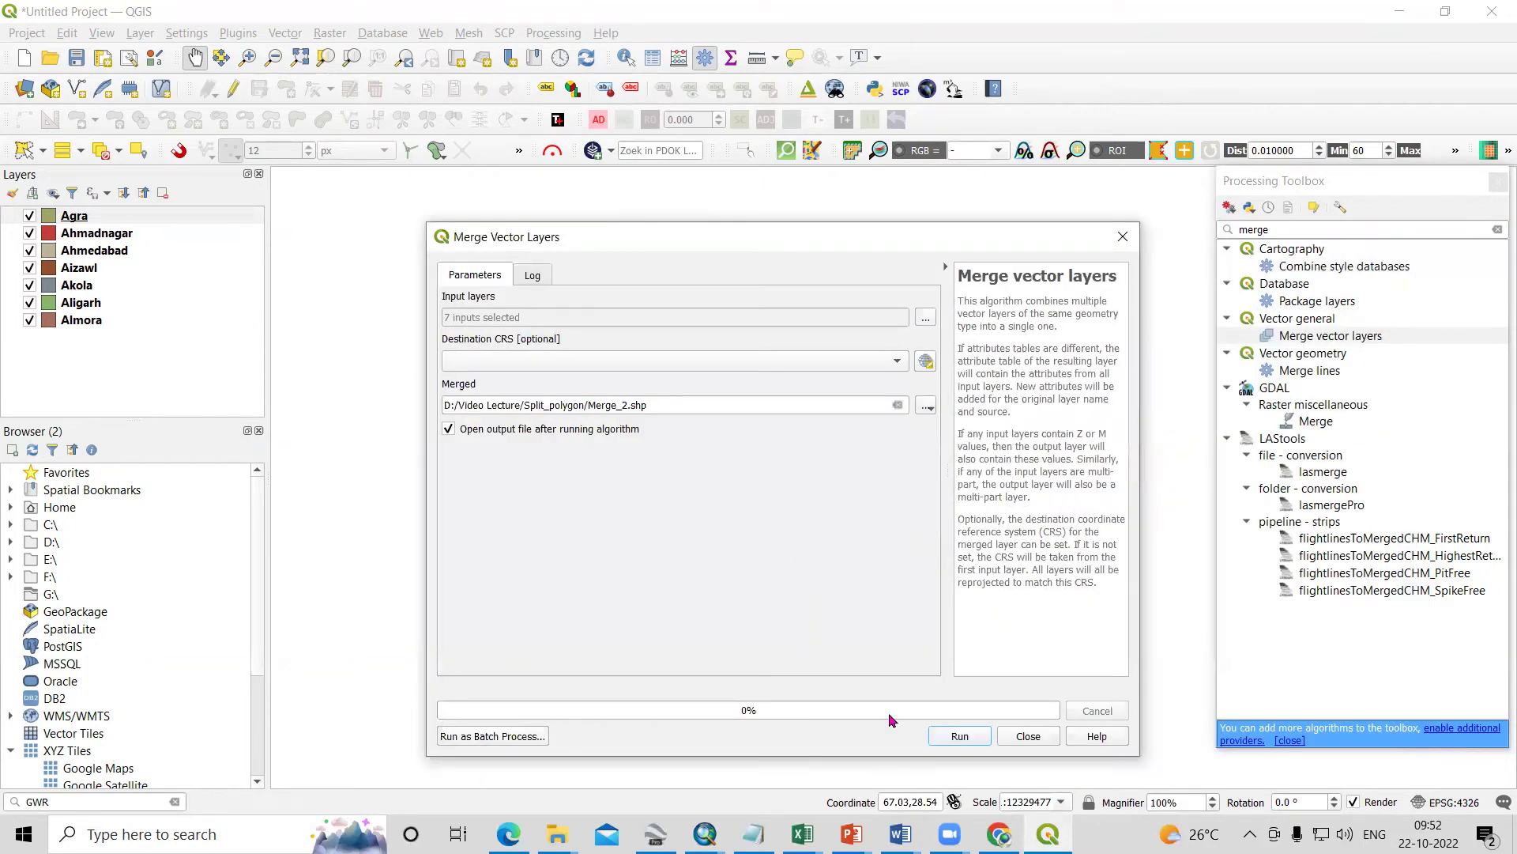
left_click(961, 737)
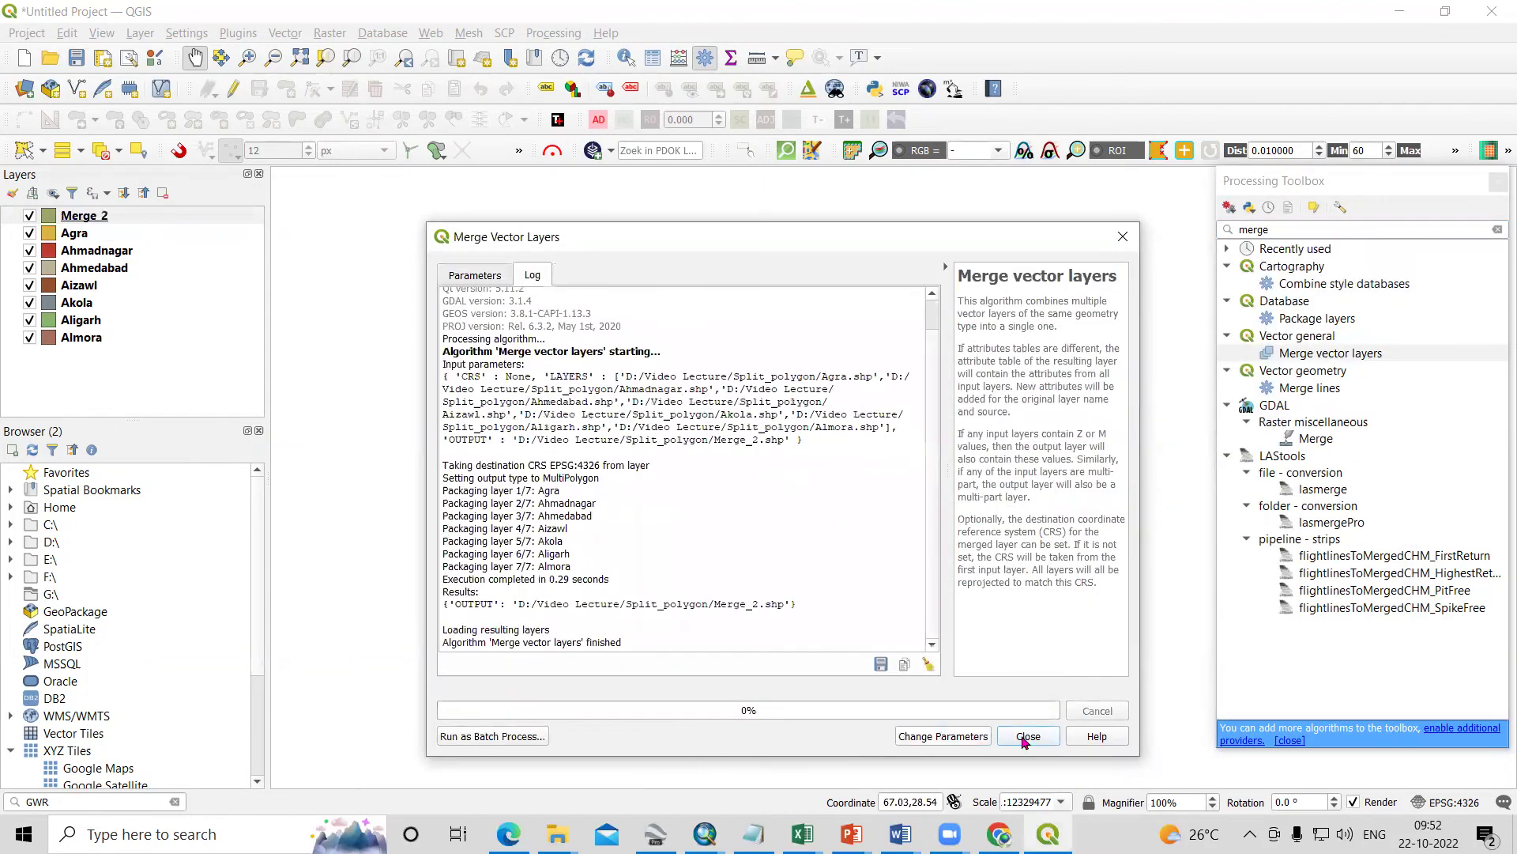
Close the merge tool and hide the Agra, Ahmadnagar, Ahmedabad, Aizawl, Akola, Aligarh and Almora layers
left_click(1025, 735)
left_click(30, 233)
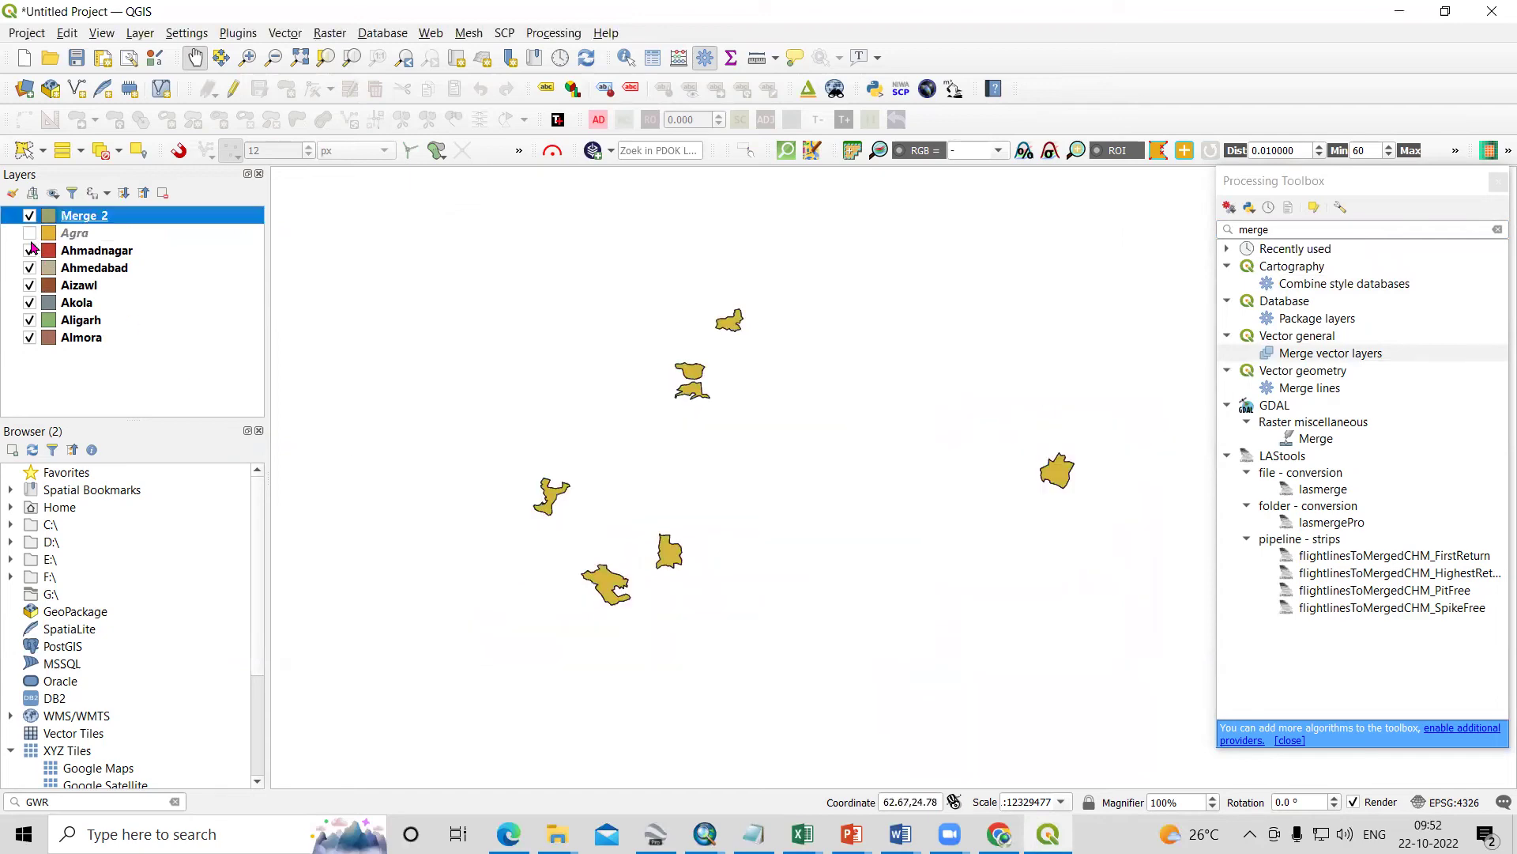
left_click(29, 249)
left_click(29, 267)
left_click(29, 285)
left_click(29, 301)
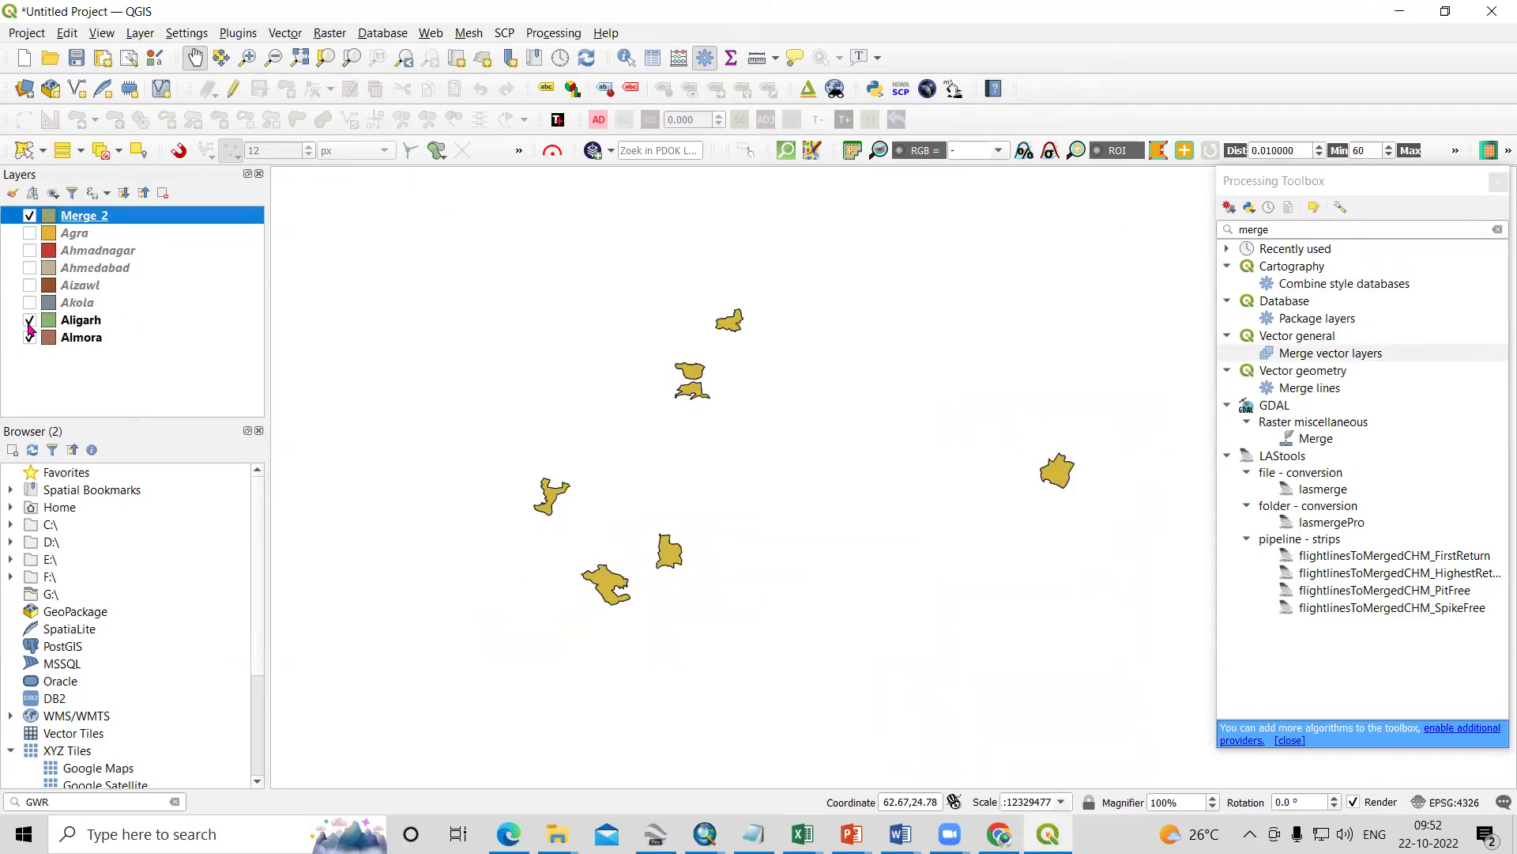
left_click(30, 319)
left_click(29, 337)
scroll(704, 477, "up", 4)
scroll(704, 477, "down", 5)
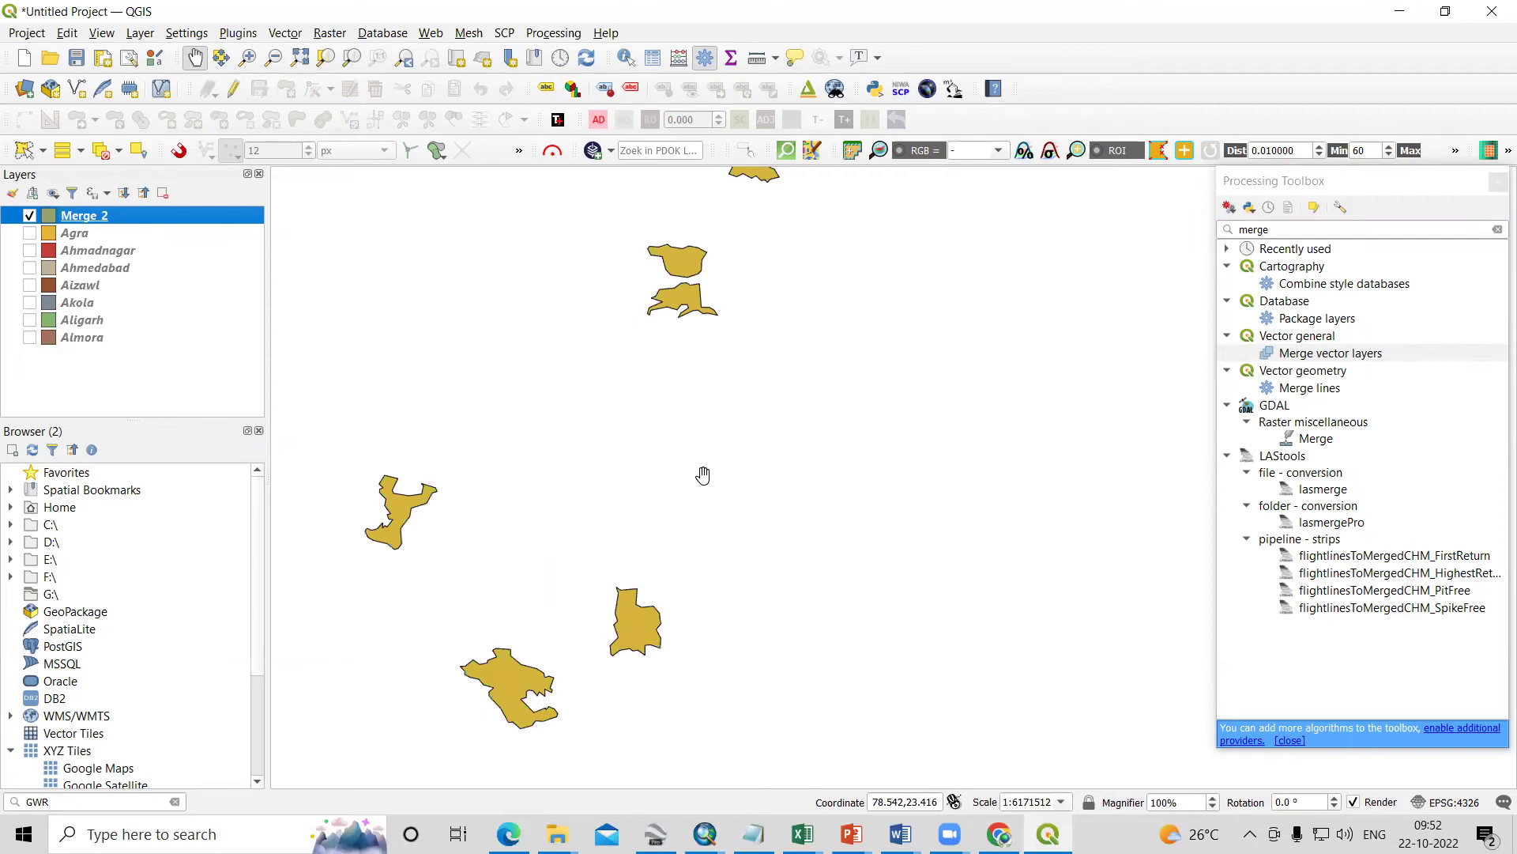
Select the Merge 2 layer and review its layer properties
left_click_drag(818, 471, 791, 471)
left_click(45, 220)
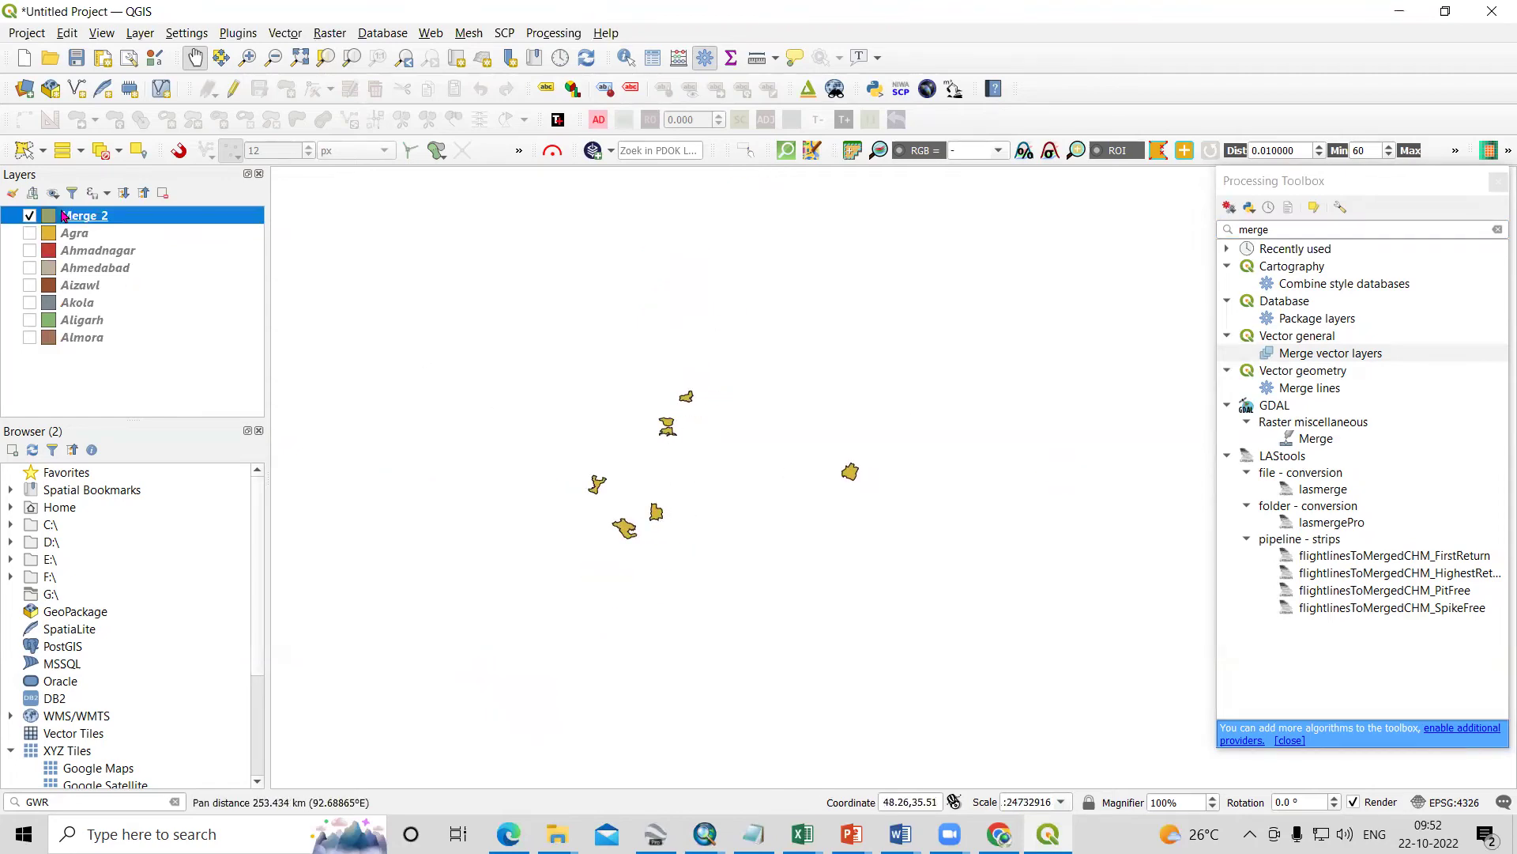
right_click(45, 220)
left_click(174, 604)
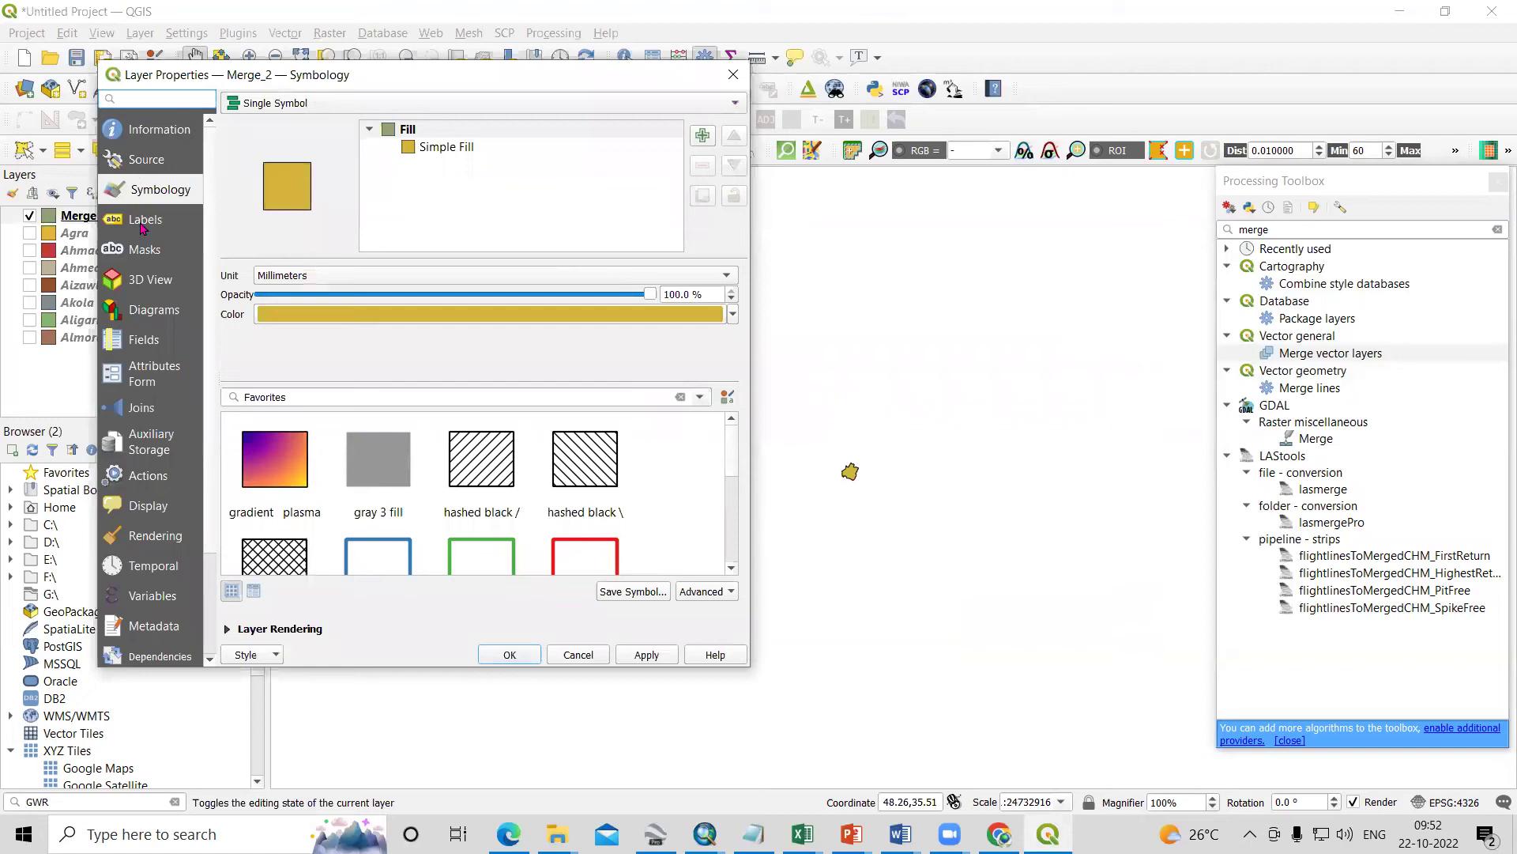
left_click(733, 74)
Show the Merge 2 attribute table with its seven districts, moved aside to uncover the map
right_click(104, 221)
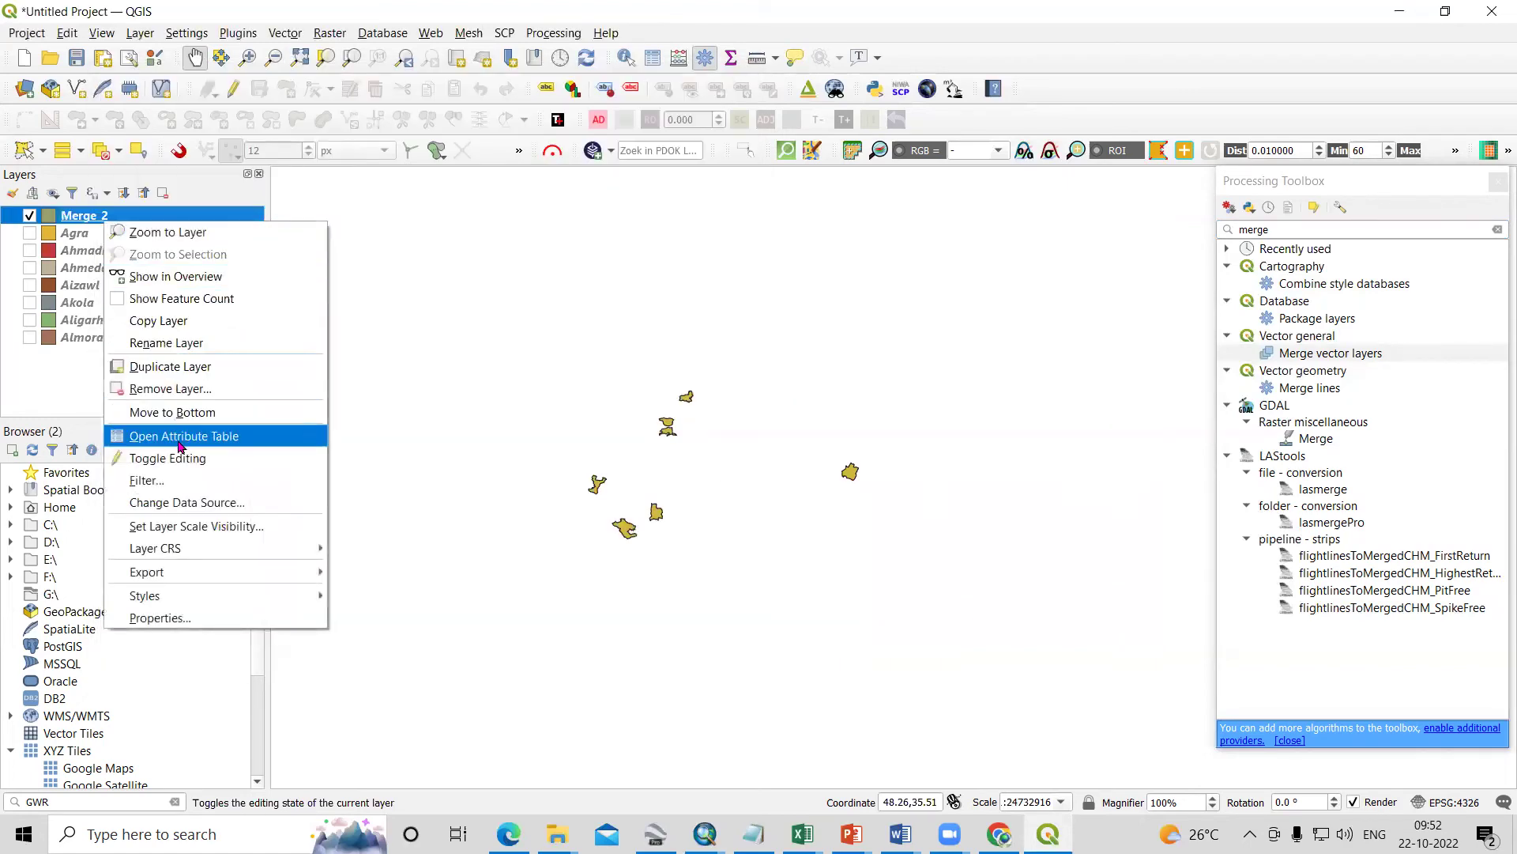
left_click(883, 374)
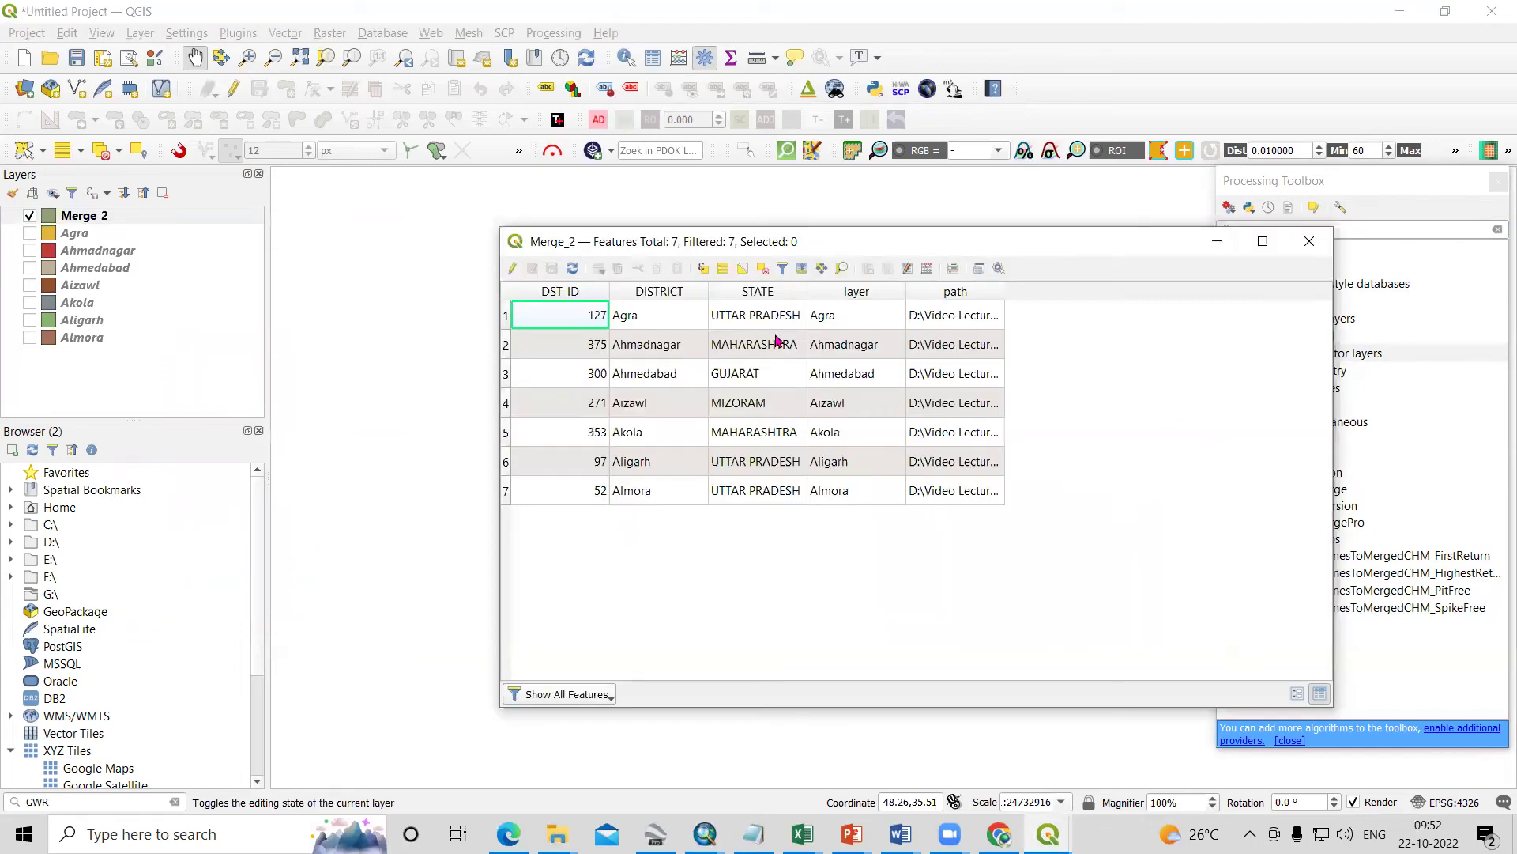
left_click_drag(769, 242, 949, 220)
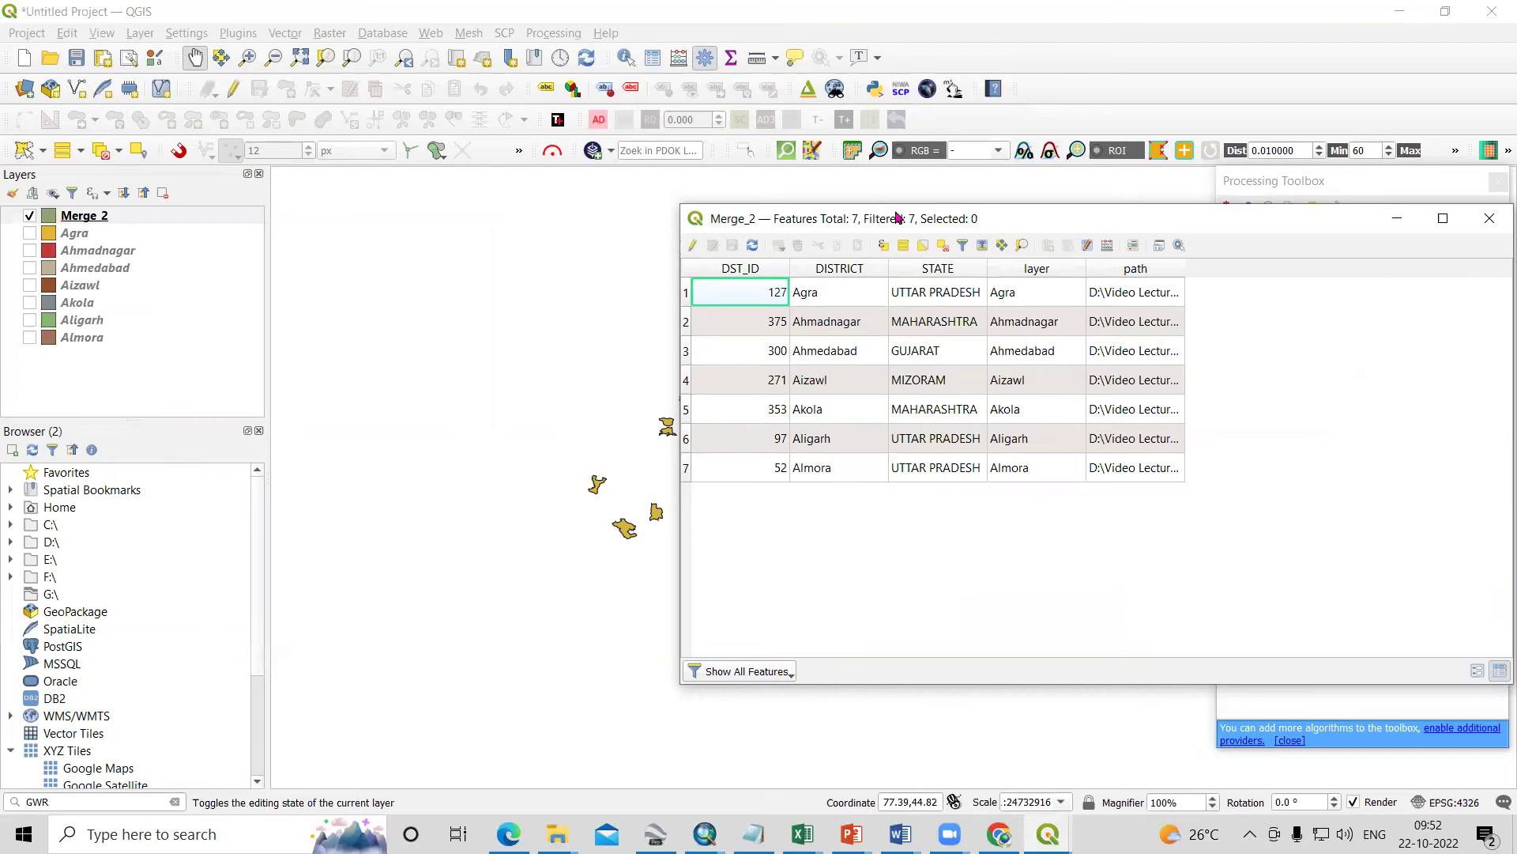
left_click_drag(877, 215, 474, 220)
Close the attribute table, then zoom and pan to centre the seven merged district polygons
left_click(1086, 224)
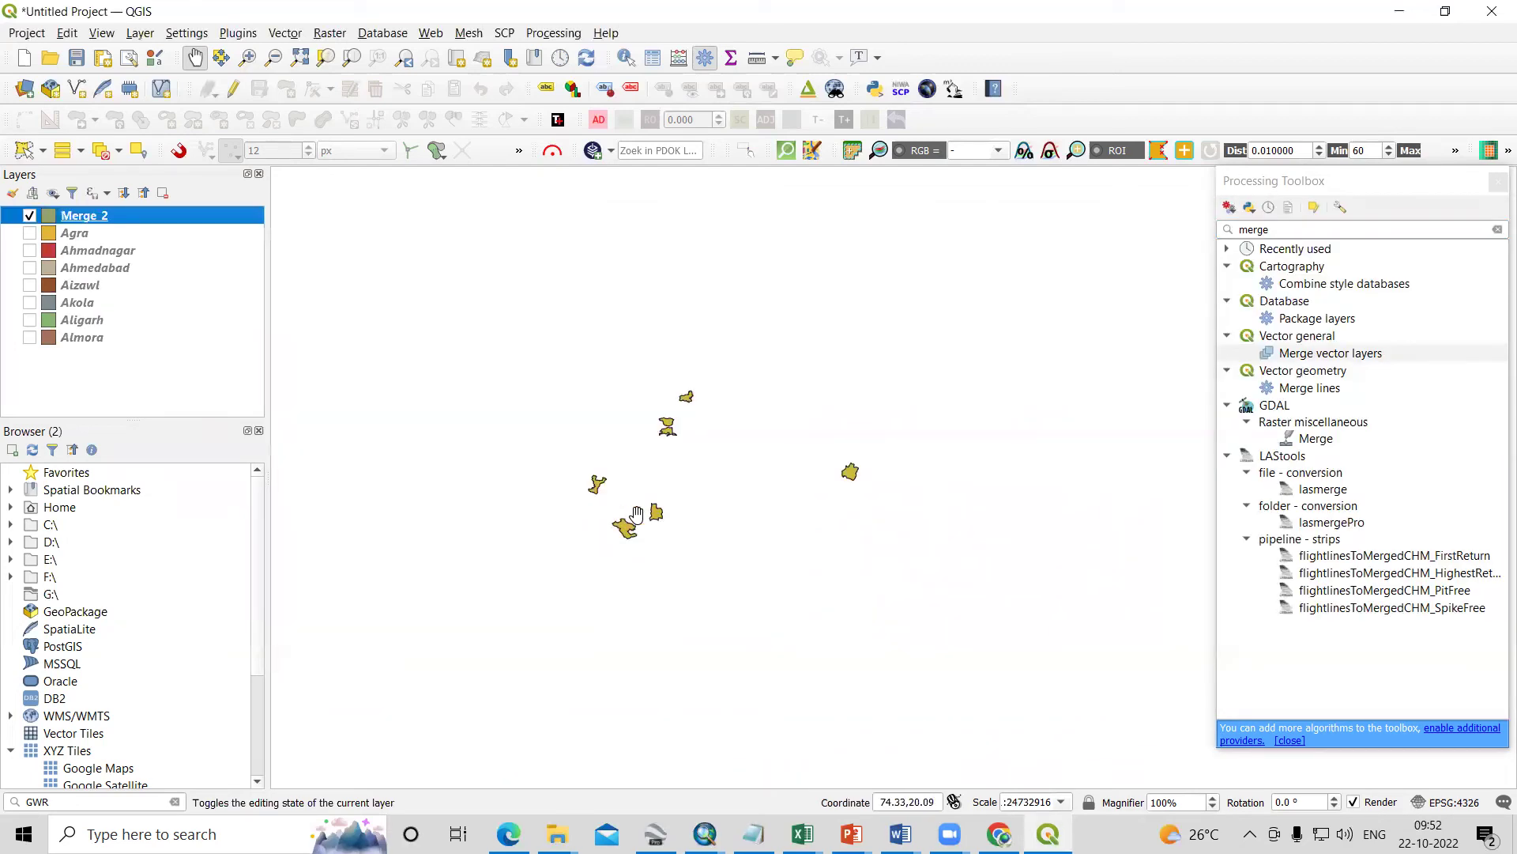
scroll(695, 498, "down", 2)
scroll(695, 498, "up", 4)
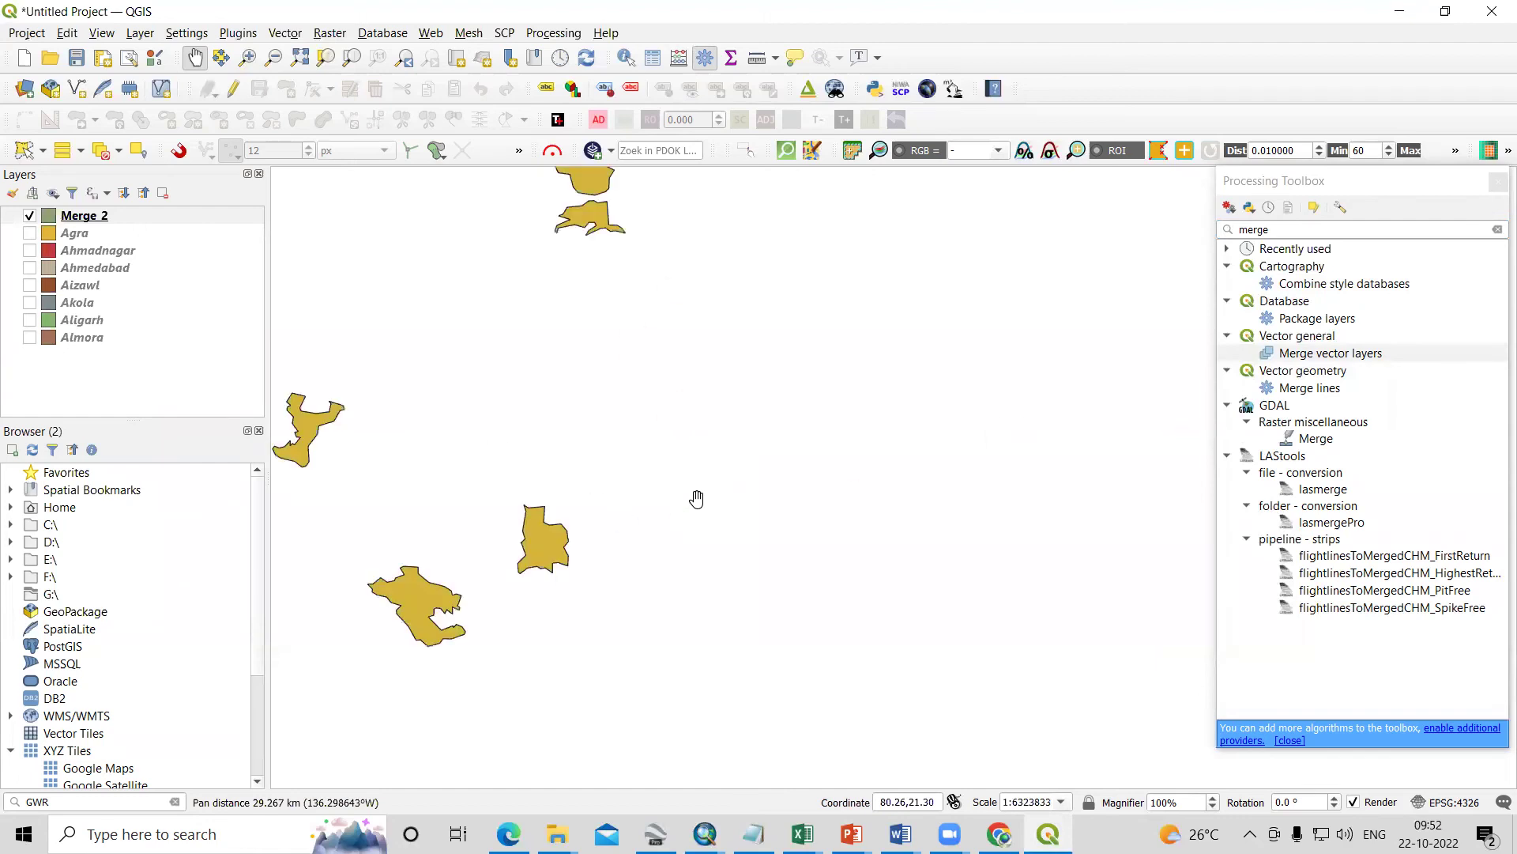
scroll(696, 498, "down", 2)
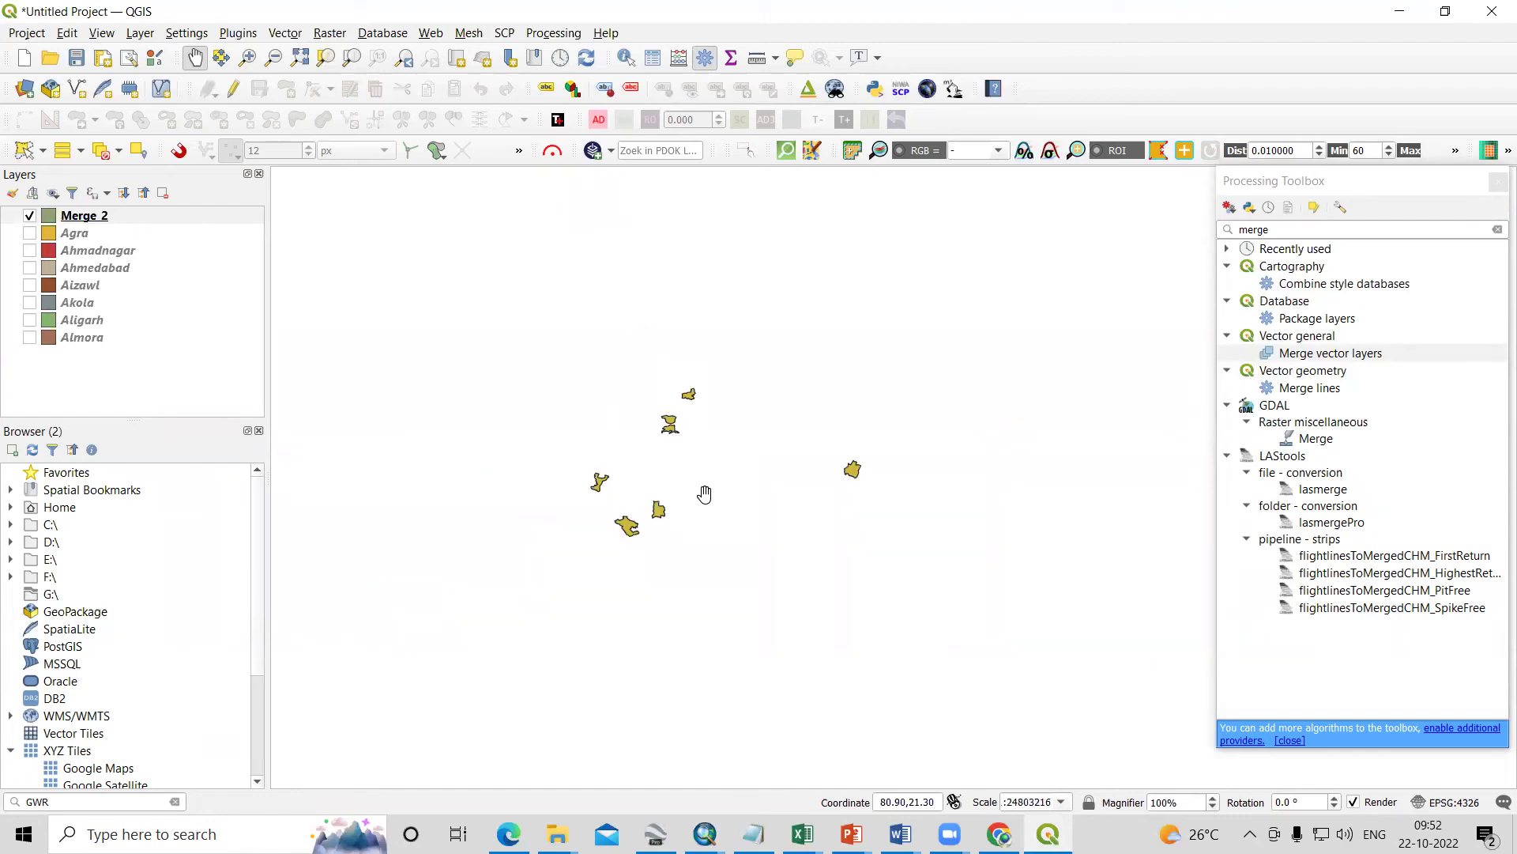
scroll(690, 466, "up", 1)
scroll(690, 466, "down", 1)
scroll(690, 466, "up", 1)
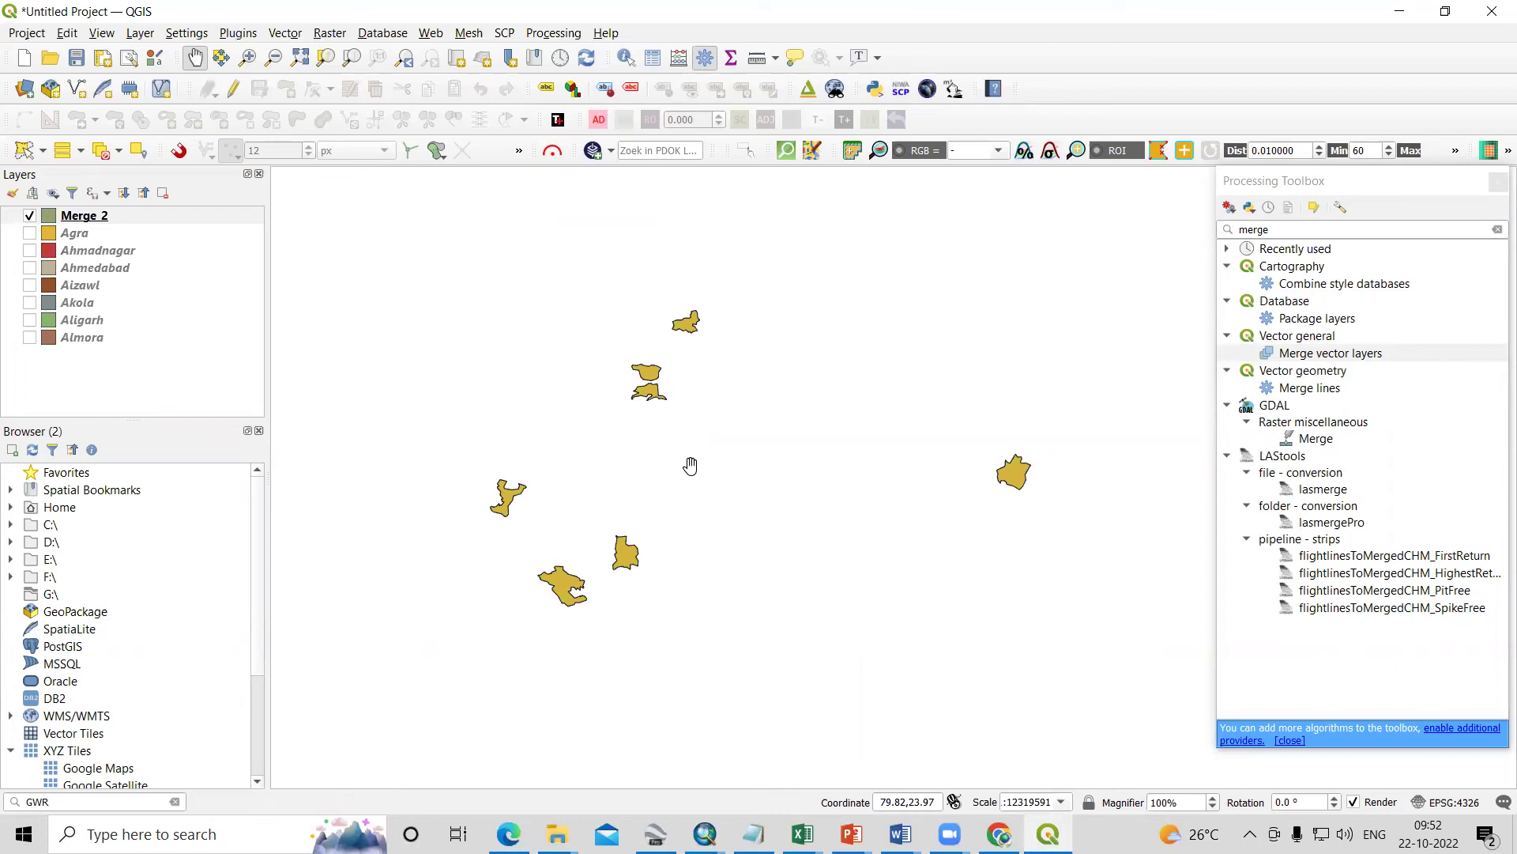
left_click_drag(687, 464, 743, 424)
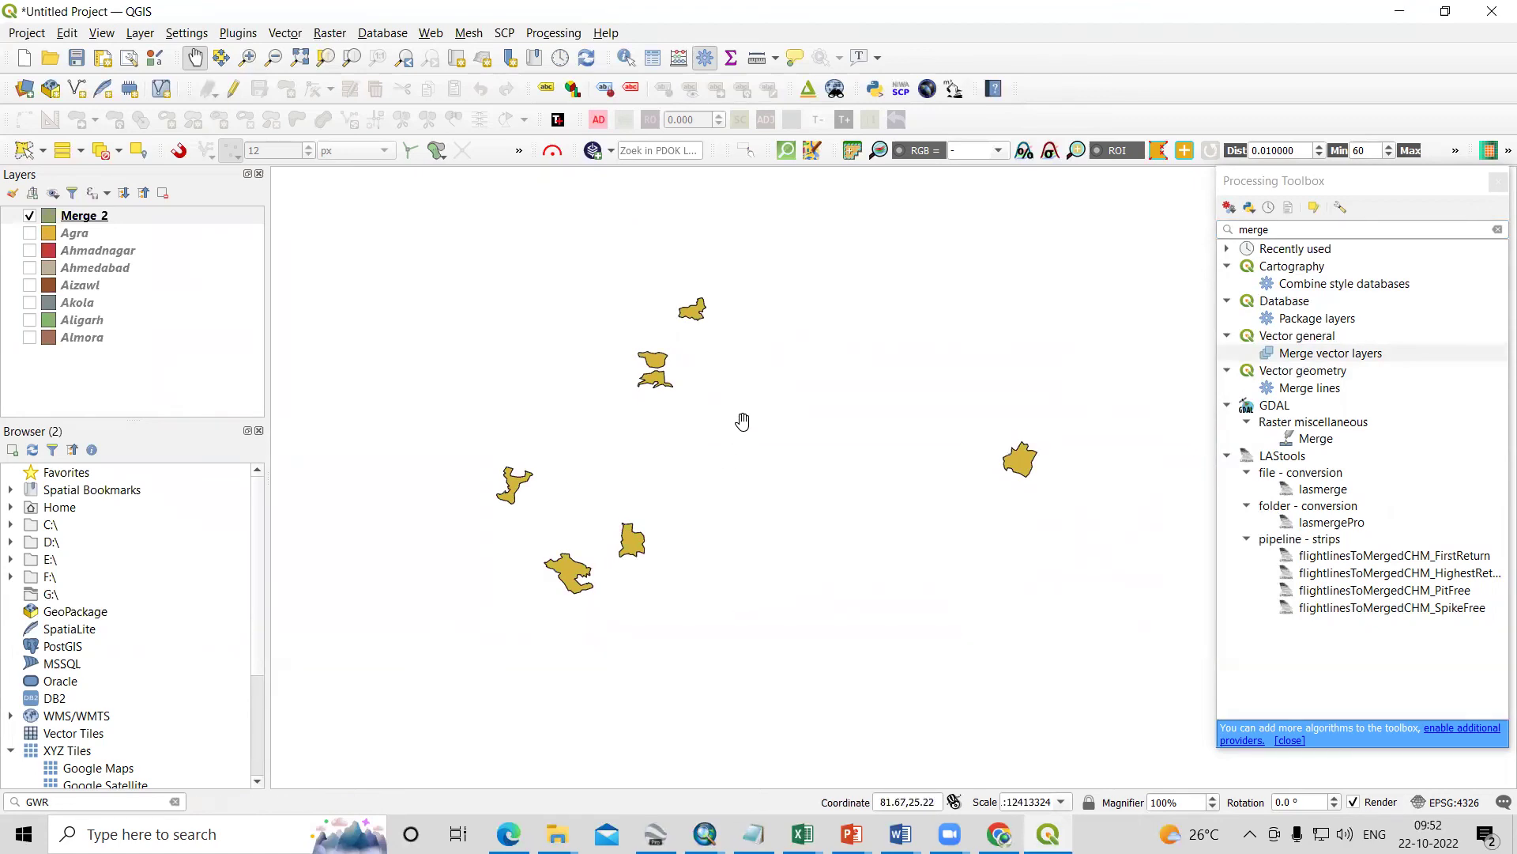
left_click_drag(827, 464, 732, 475)
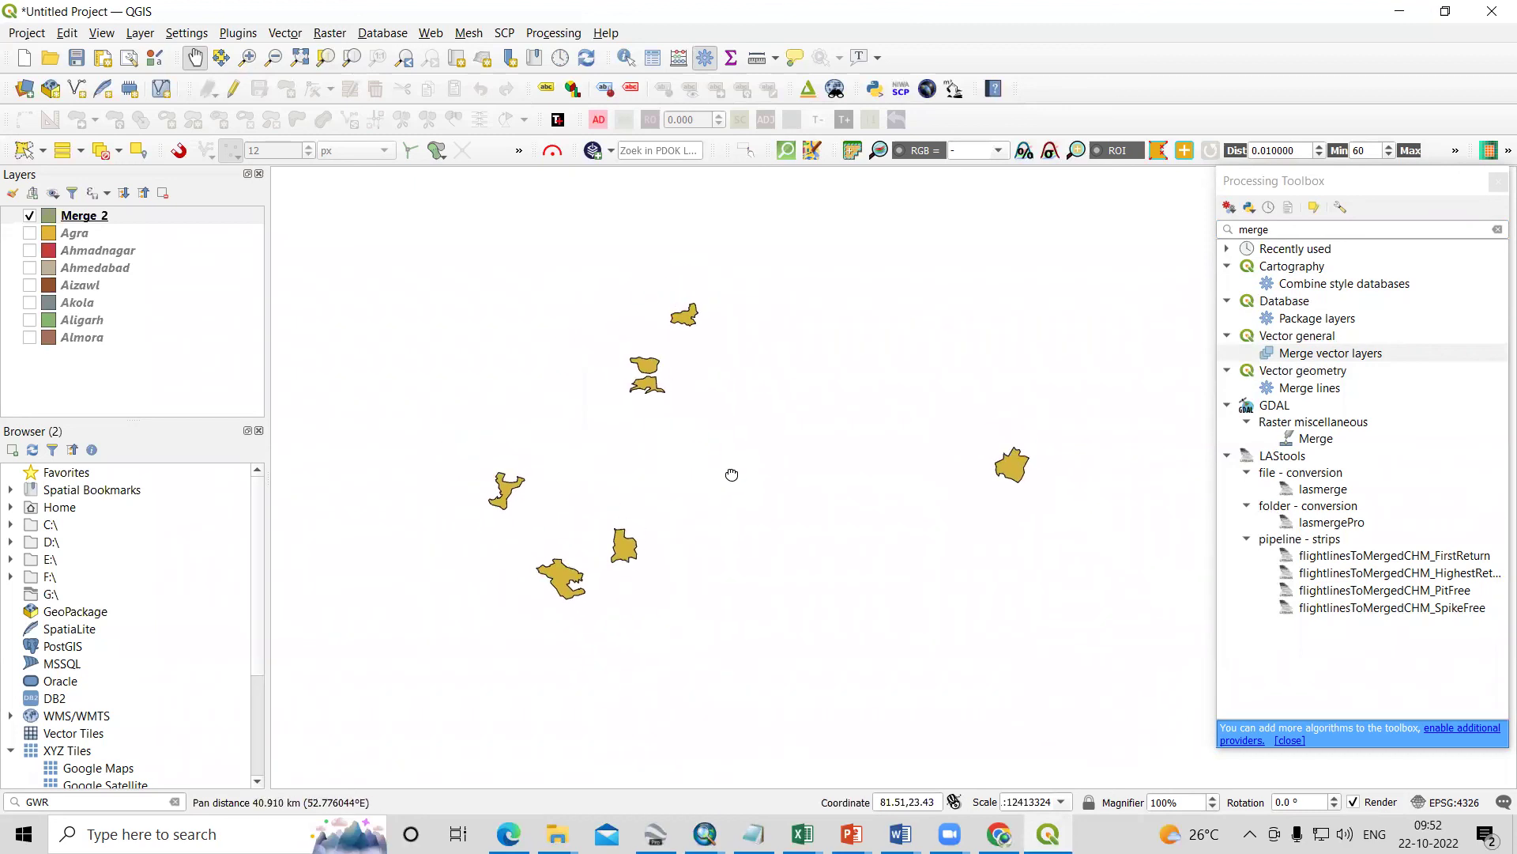